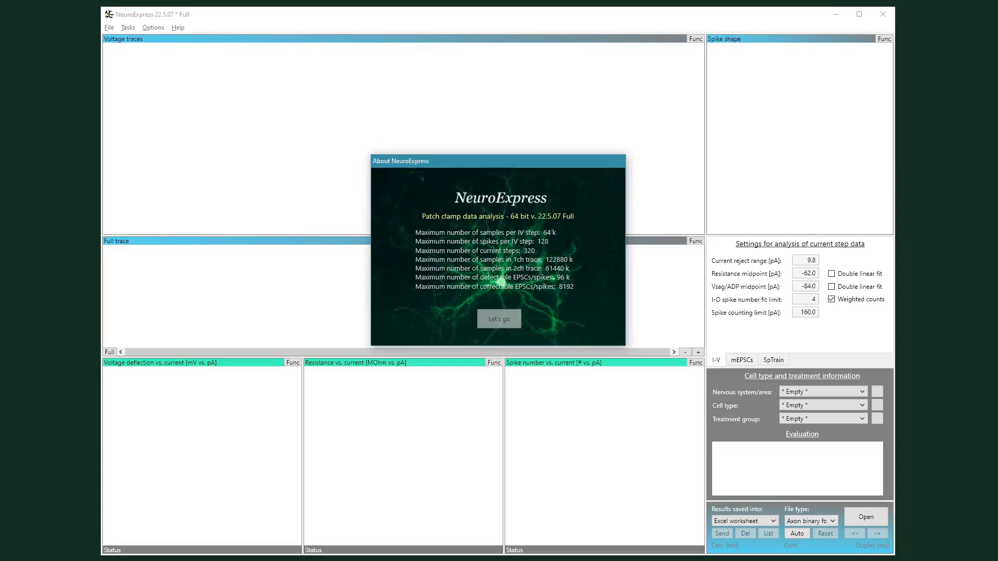
Step: Dismiss the About dialog and open the recent data file IV_1.abf
left_click(499, 323)
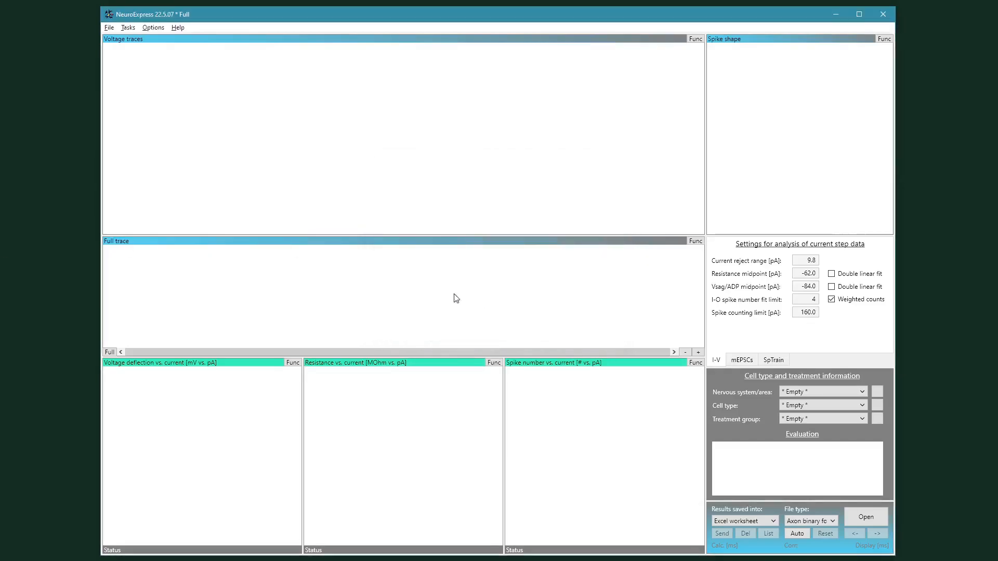
left_click(110, 28)
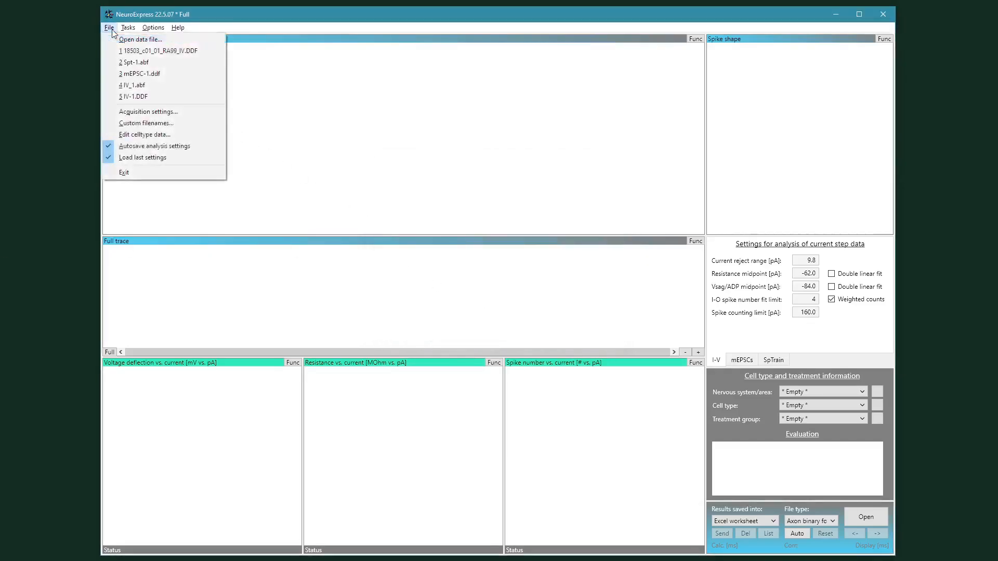
left_click(141, 85)
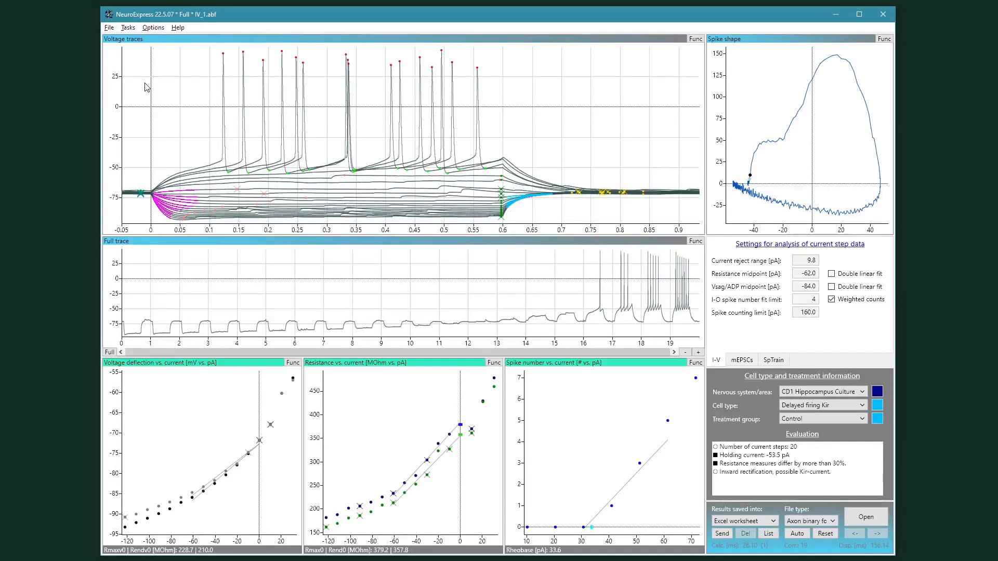
Step: Open the recent data file mEPSC-1.ddf
left_click(110, 27)
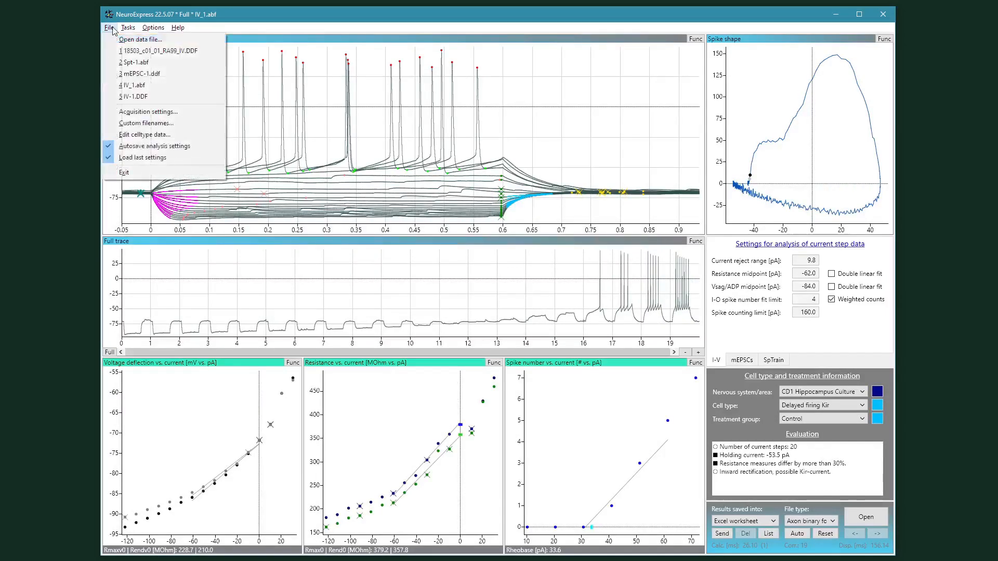
left_click(200, 75)
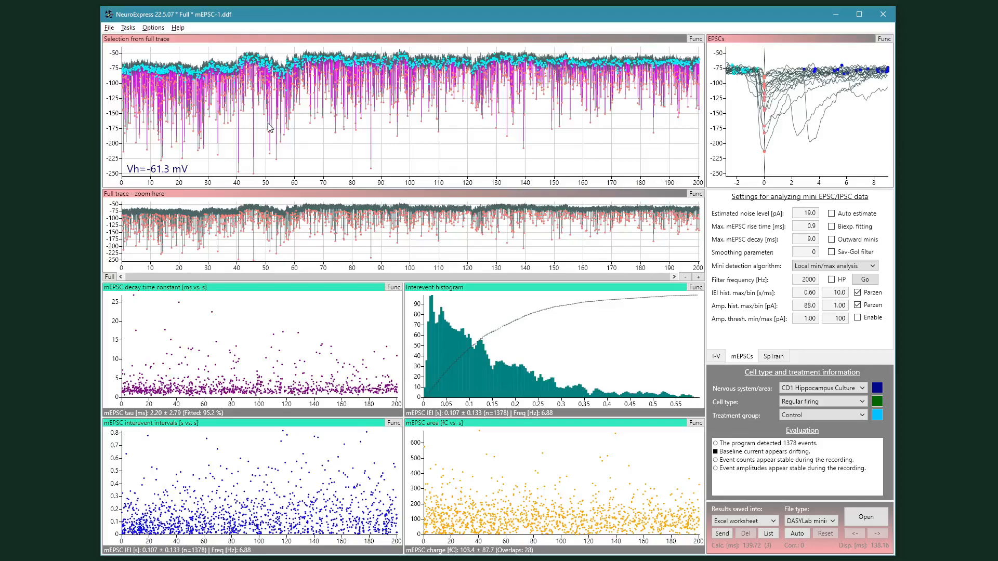
Step: Open the recent data file Spt-1.abf
left_click(110, 29)
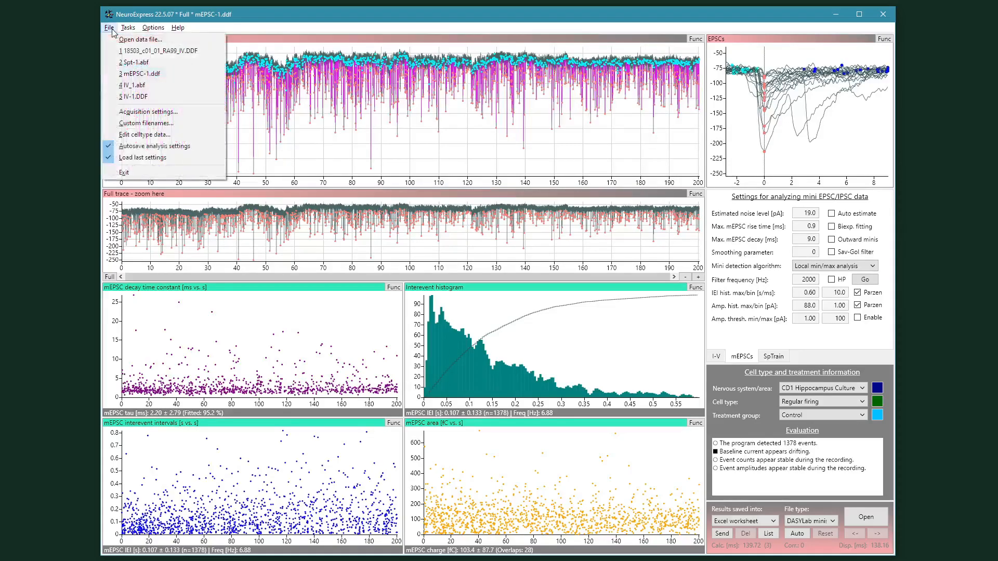
left_click(184, 63)
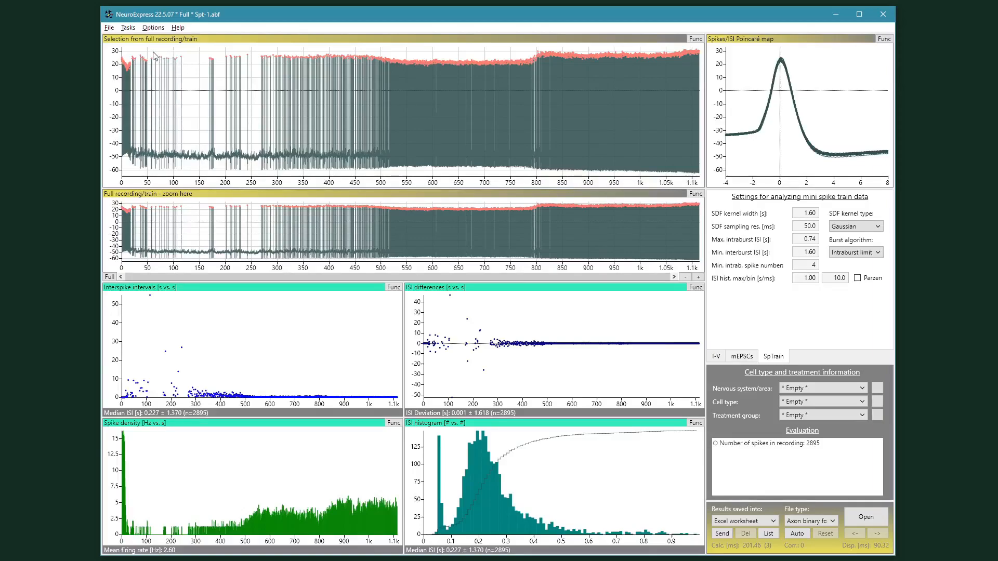
Step: Open the recent data file IV-1.DDF
left_click(109, 27)
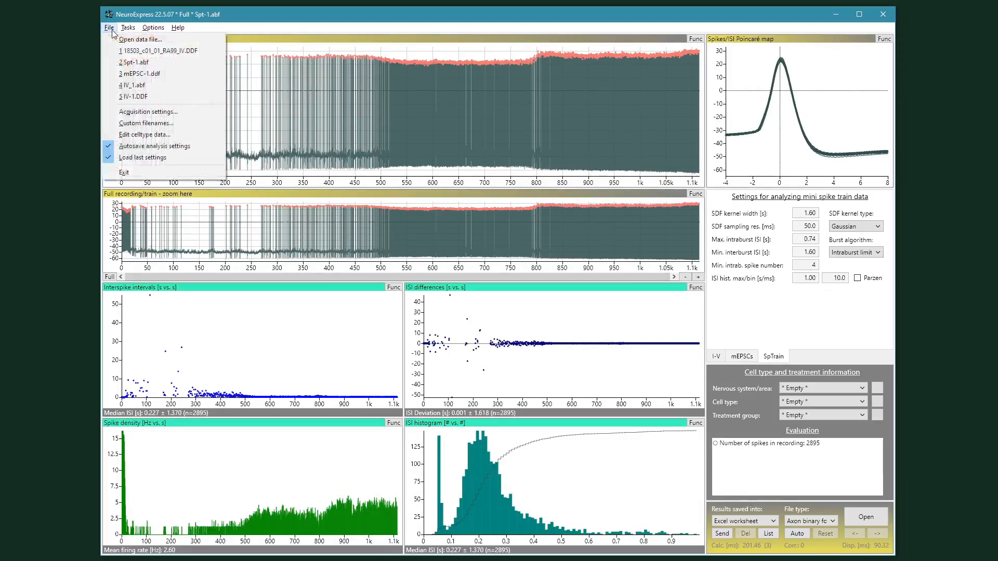
left_click(121, 95)
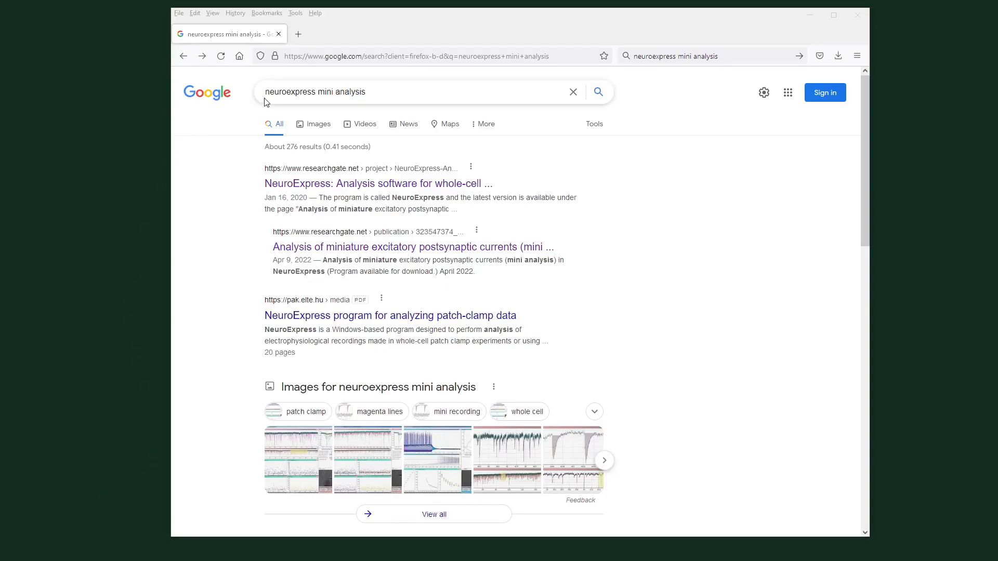
Step: In the browser, open the ResearchGate result about NeuroExpress mini analysis, then minimize the browser window
left_click(516, 252)
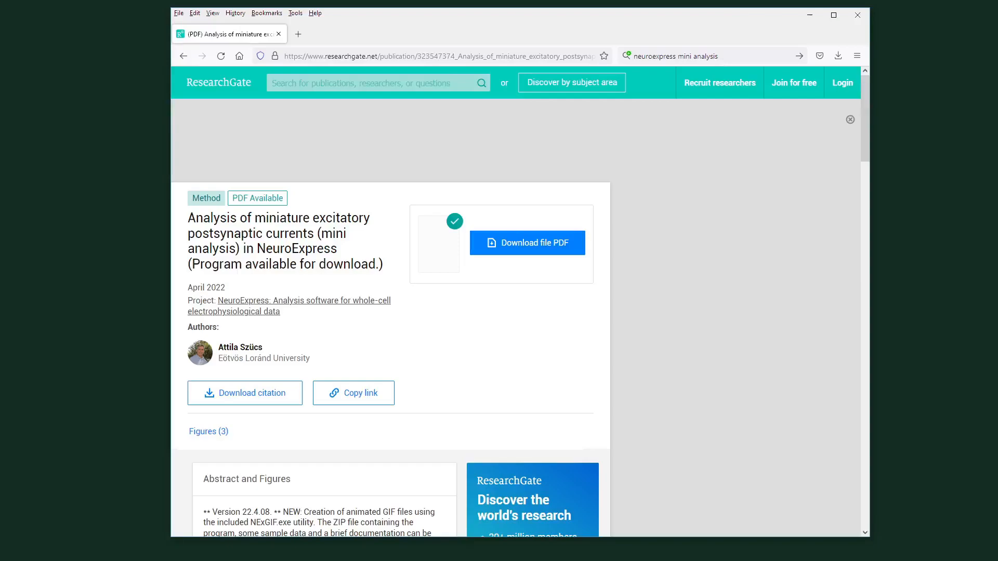
left_click(812, 17)
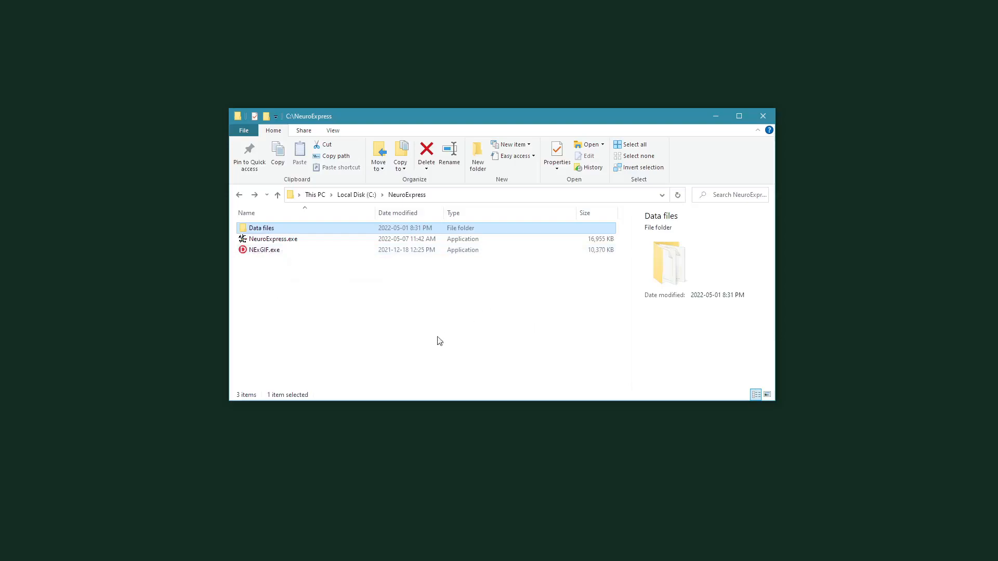
Step: In File Explorer, look inside the Data files folder, return to the NeuroExpress folder and launch NeuroExpress.exe
double_click(339, 231)
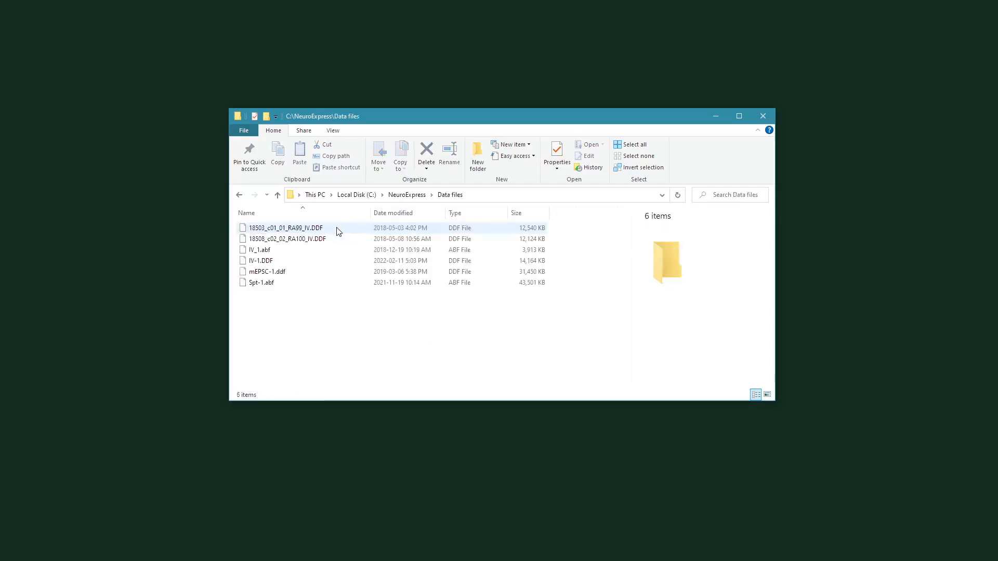
left_click(278, 196)
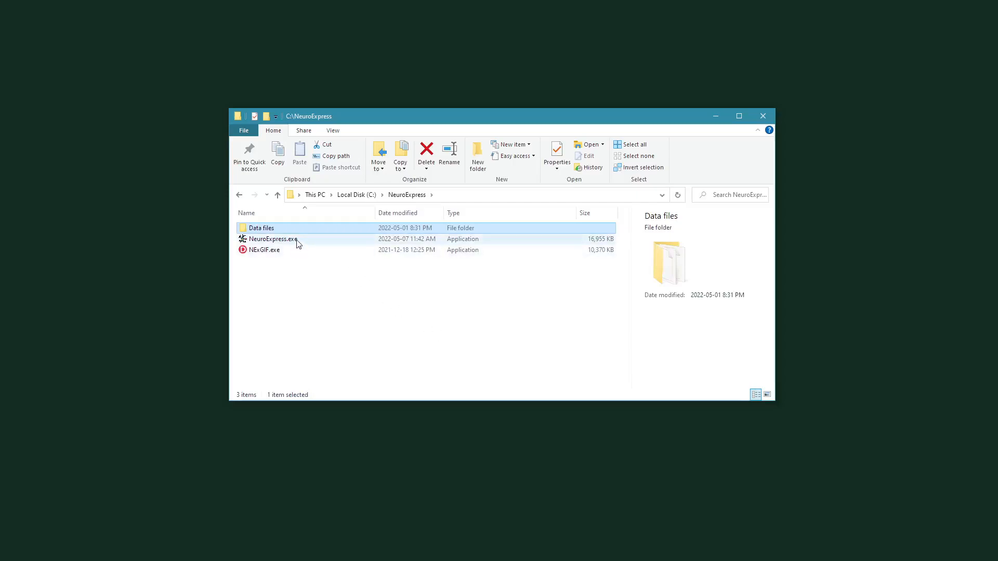
double_click(323, 240)
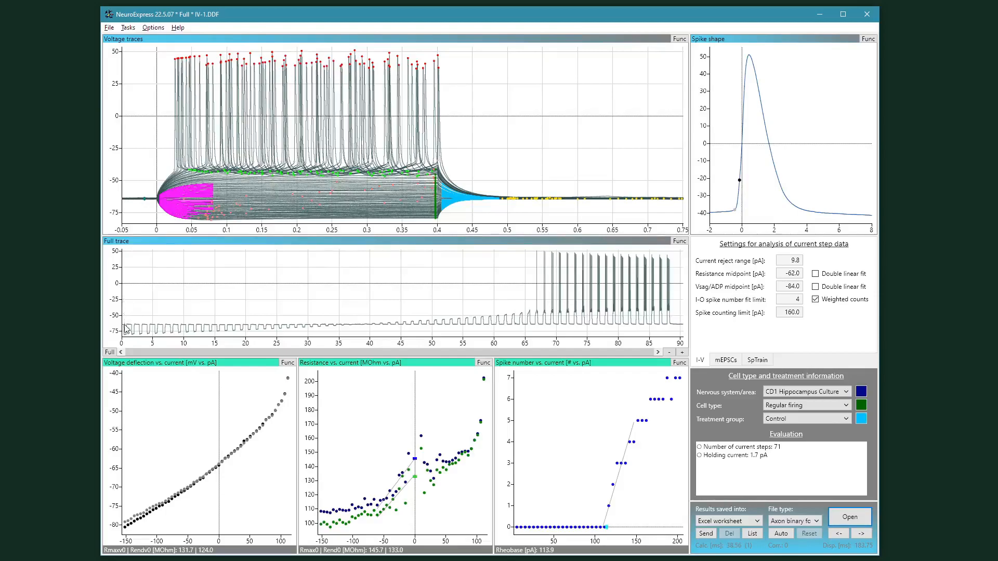
Step: Step through individual current-step sweeps by selecting points along the voltage deflection vs. current plot
left_click(123, 376)
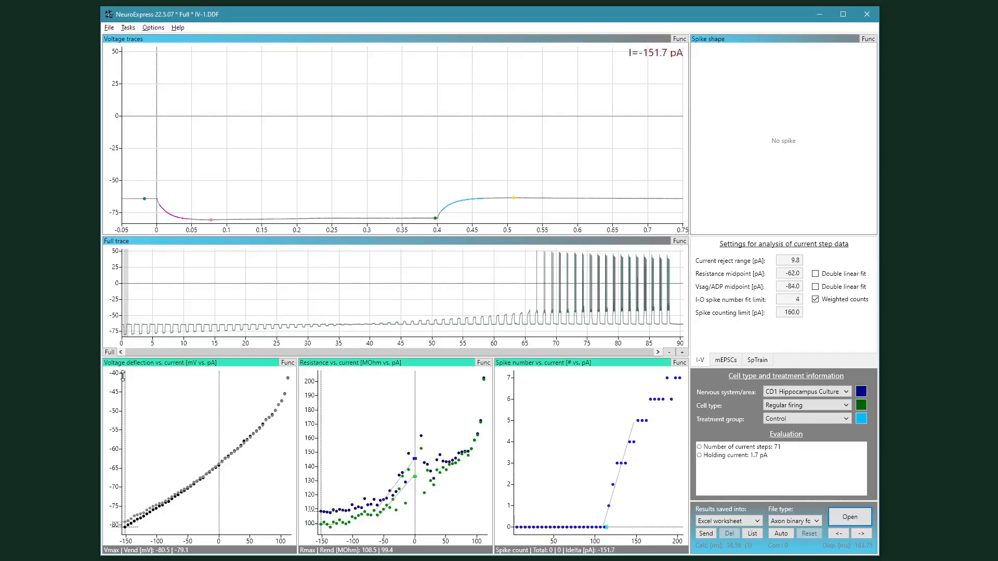
mouse_move(127, 377)
left_mouse_down()
mouse_move(295, 372)
mouse_move(208, 384)
mouse_move(125, 423)
mouse_move(223, 410)
mouse_move(293, 381)
left_mouse_up()
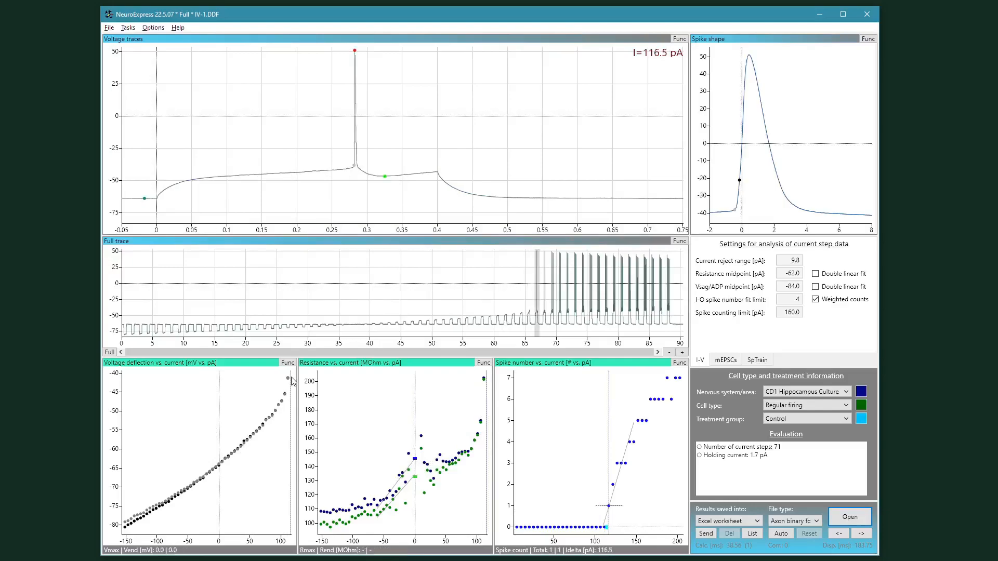
mouse_move(292, 375)
left_mouse_down()
mouse_move(284, 308)
mouse_move(282, 346)
mouse_move(293, 360)
left_mouse_up()
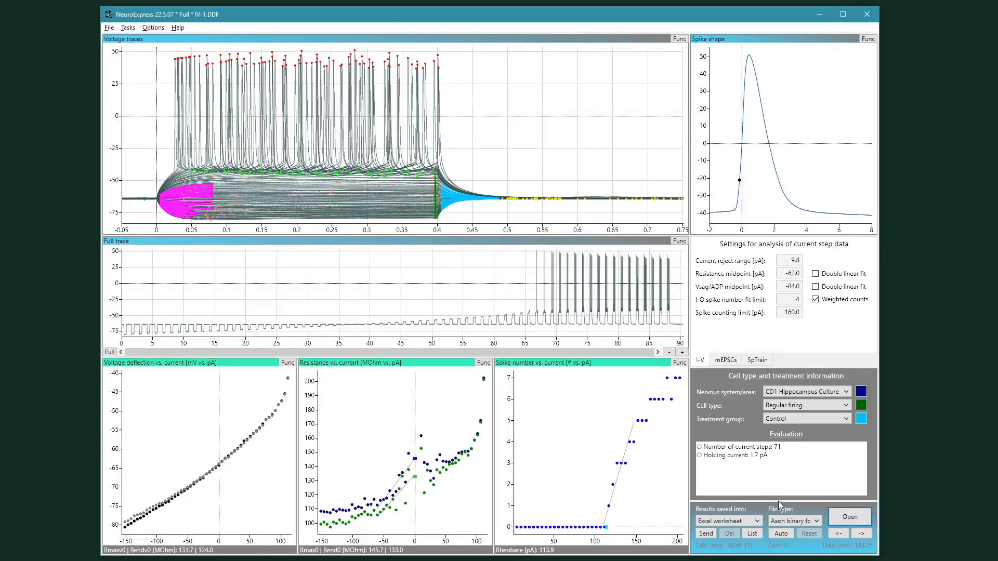
Step: Set the file type to Axon binary format and open IV_1.abf from the Data files folder
left_click(817, 526)
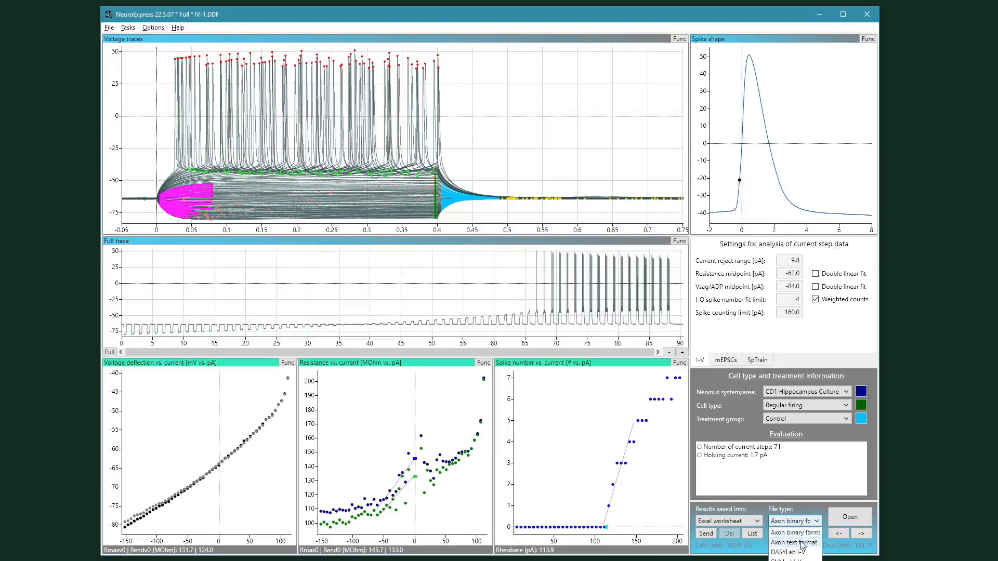
left_click(807, 511)
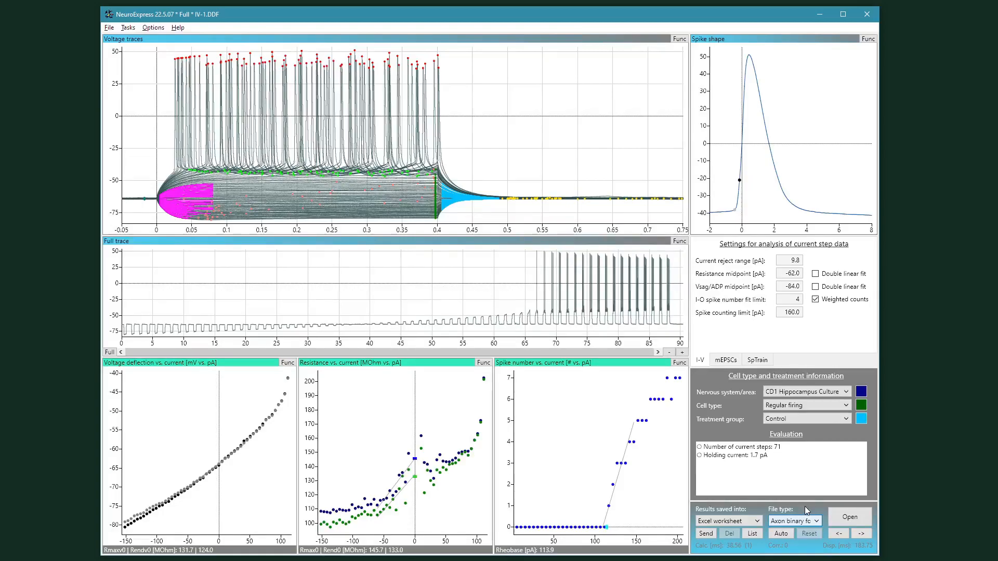
left_click(857, 515)
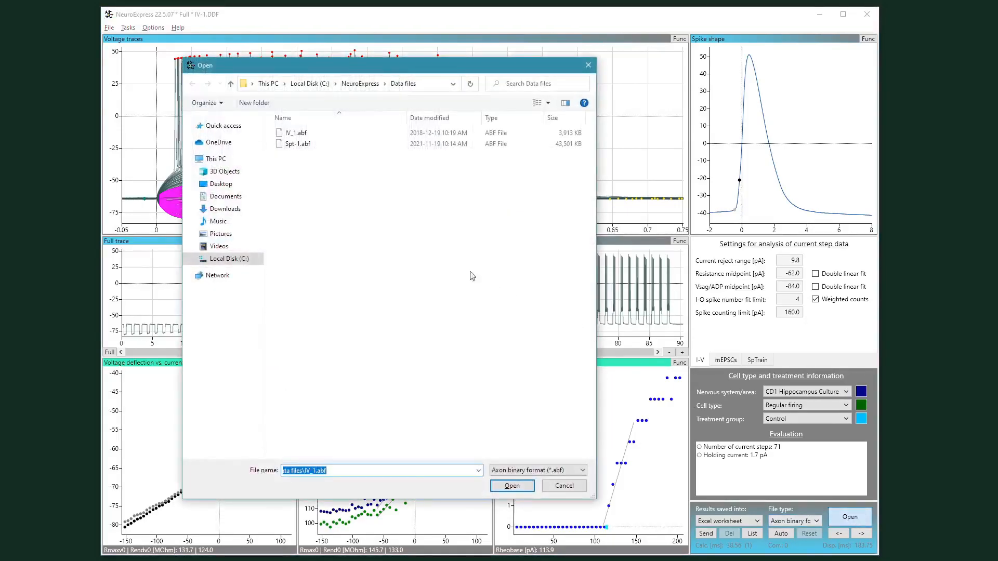
left_click(318, 134)
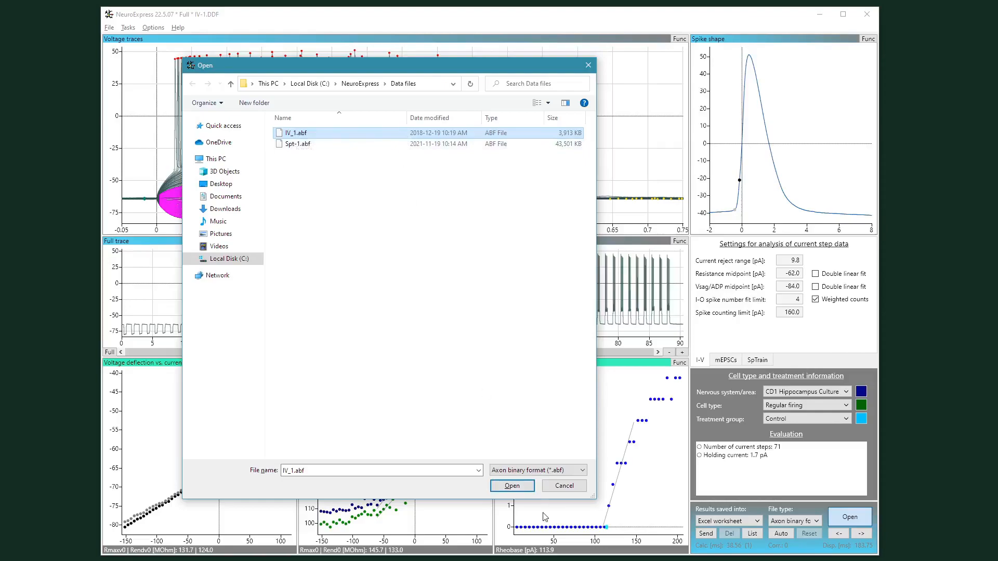
left_click(521, 488)
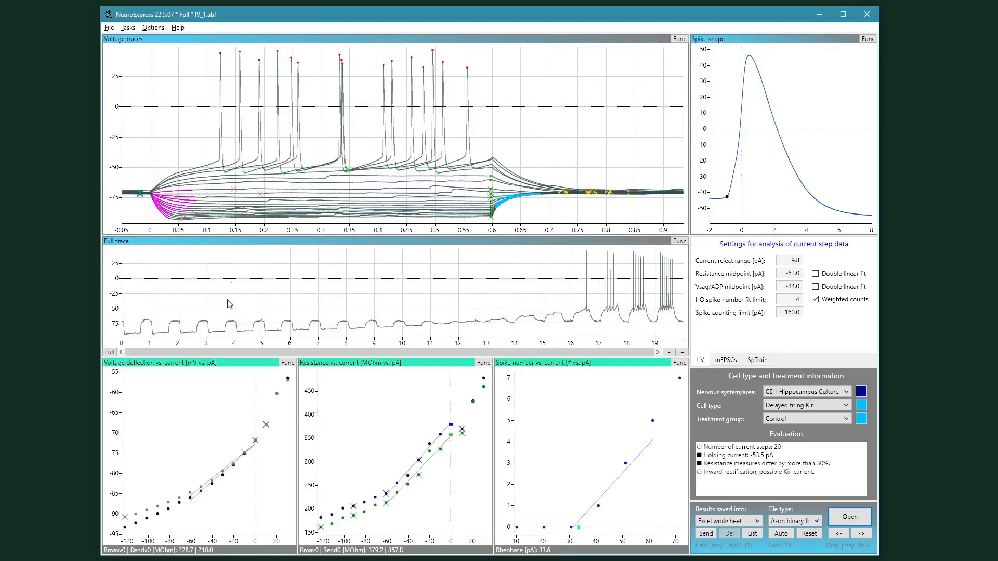
Step: Switch the first bottom plot to show Voltage sag and rebound vs. current
mouse_move(208, 403)
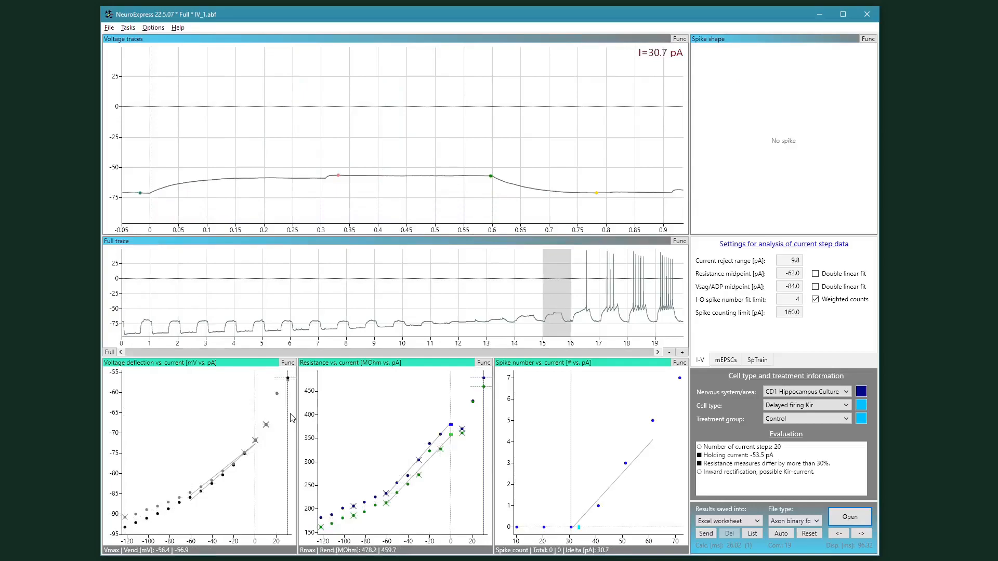
right_click(141, 380)
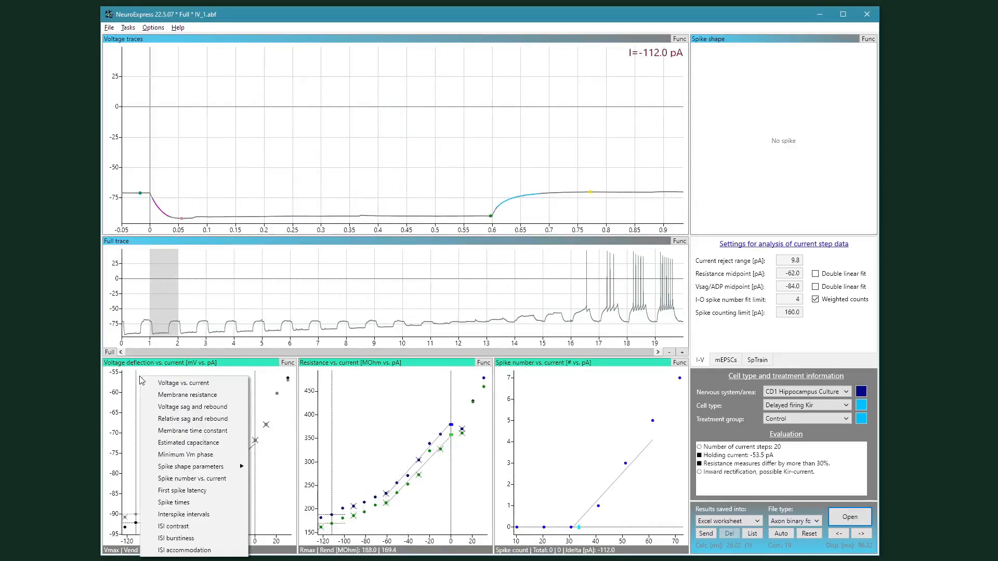
left_click(179, 411)
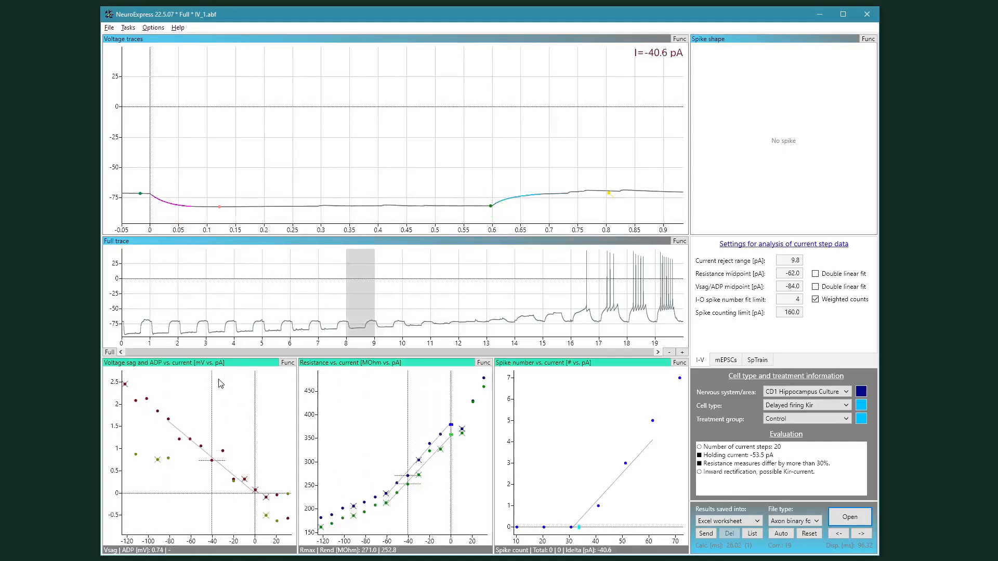
right_click(340, 380)
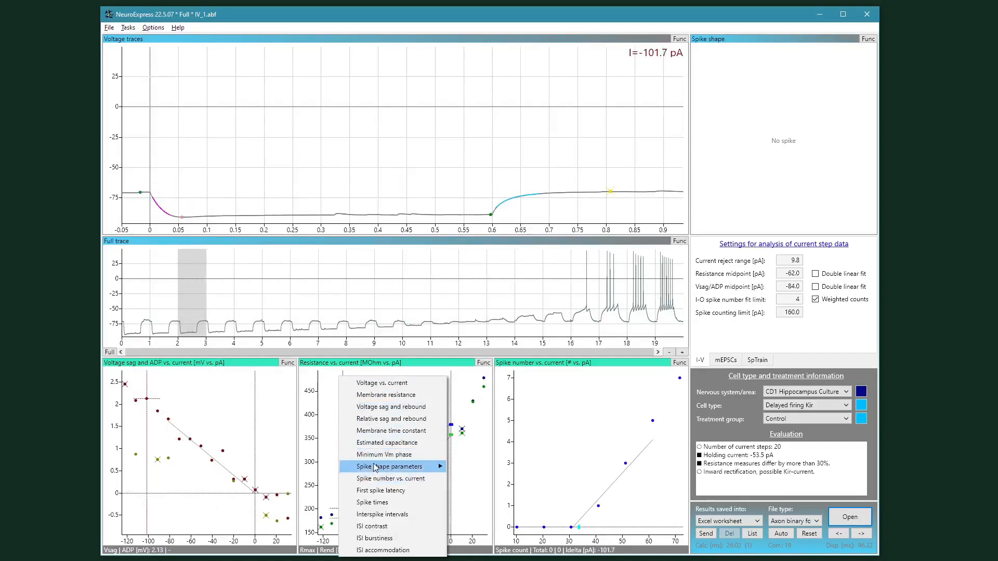
mouse_move(432, 466)
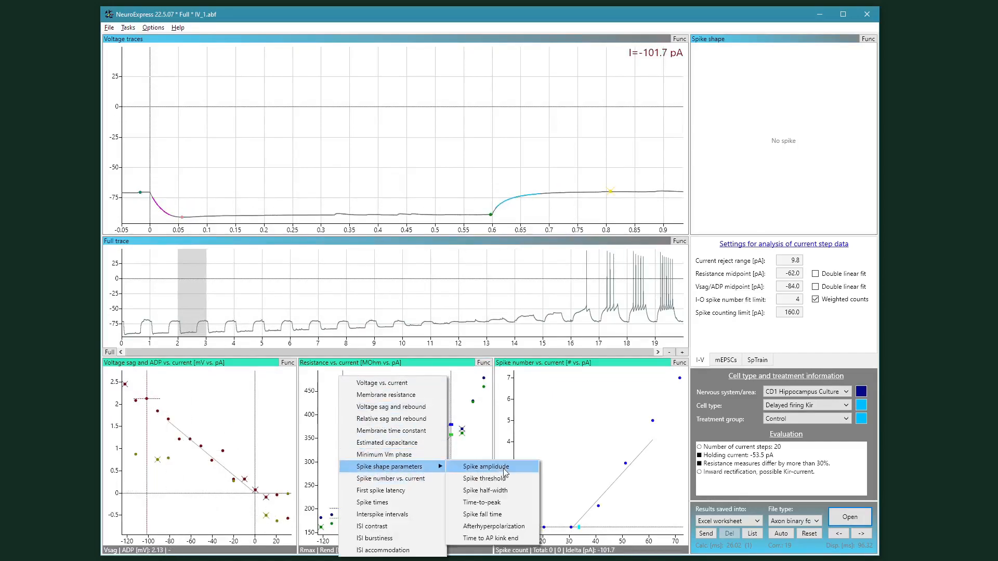
left_click(468, 384)
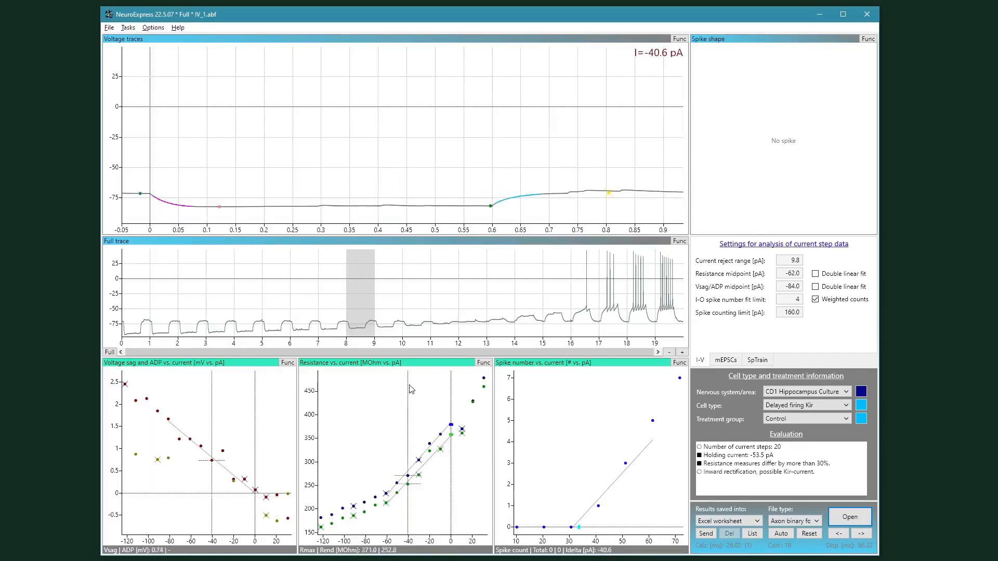
left_click(482, 365)
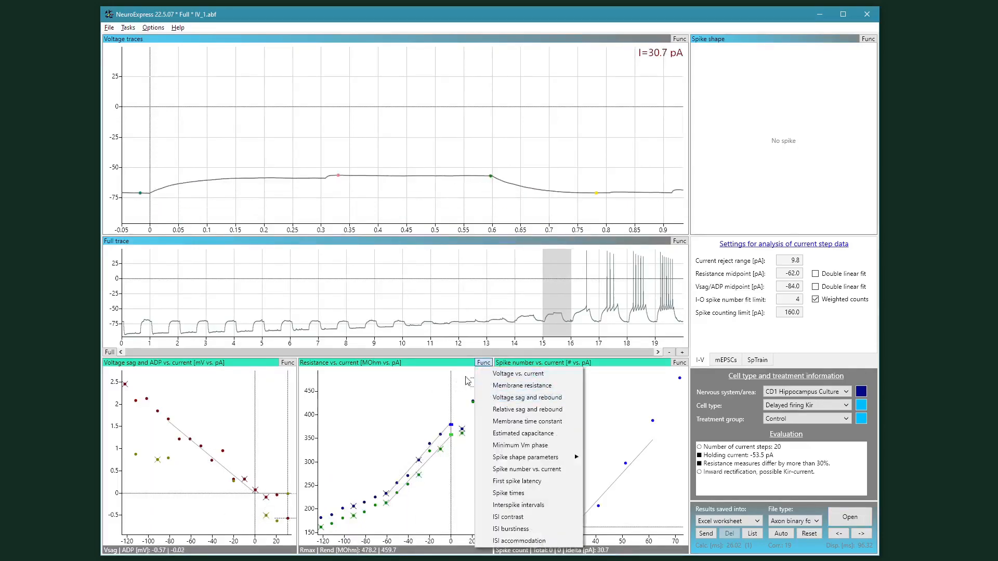
left_click(445, 390)
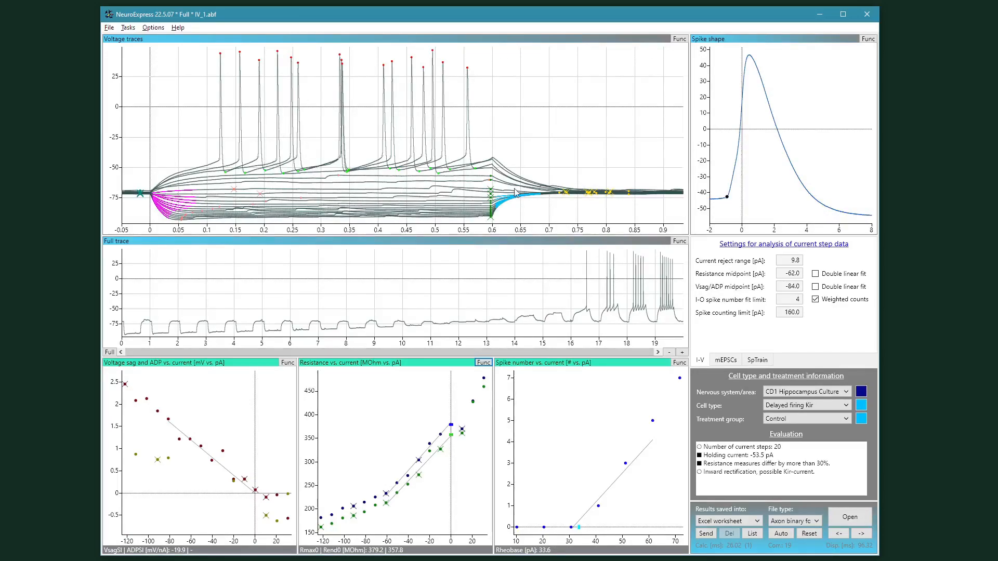
Step: Zoom into the full trace, scroll along it, and return to the full view
left_click(682, 353)
left_click(682, 352)
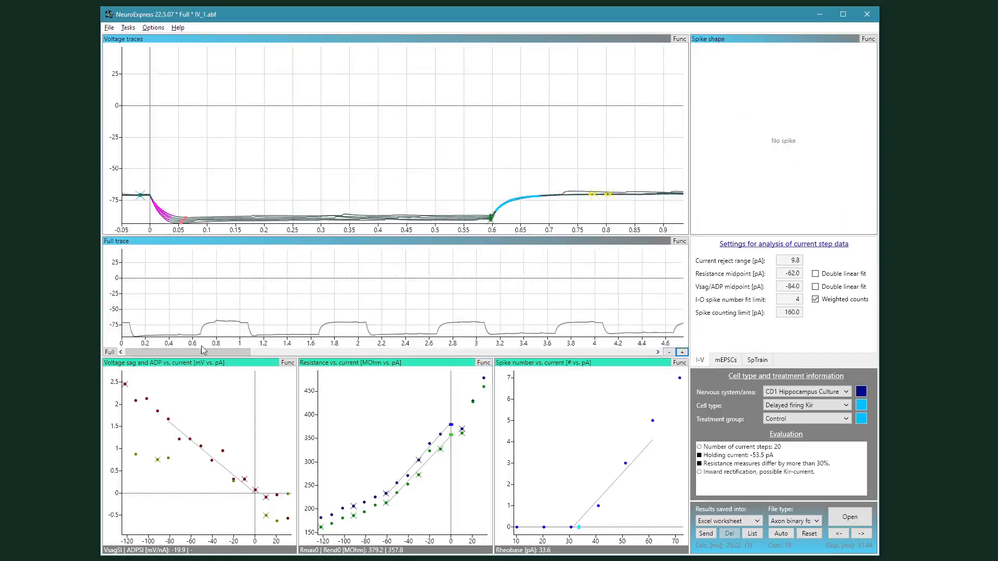
mouse_move(208, 353)
left_mouse_down()
mouse_move(633, 361)
mouse_move(155, 363)
left_mouse_up()
left_click(110, 352)
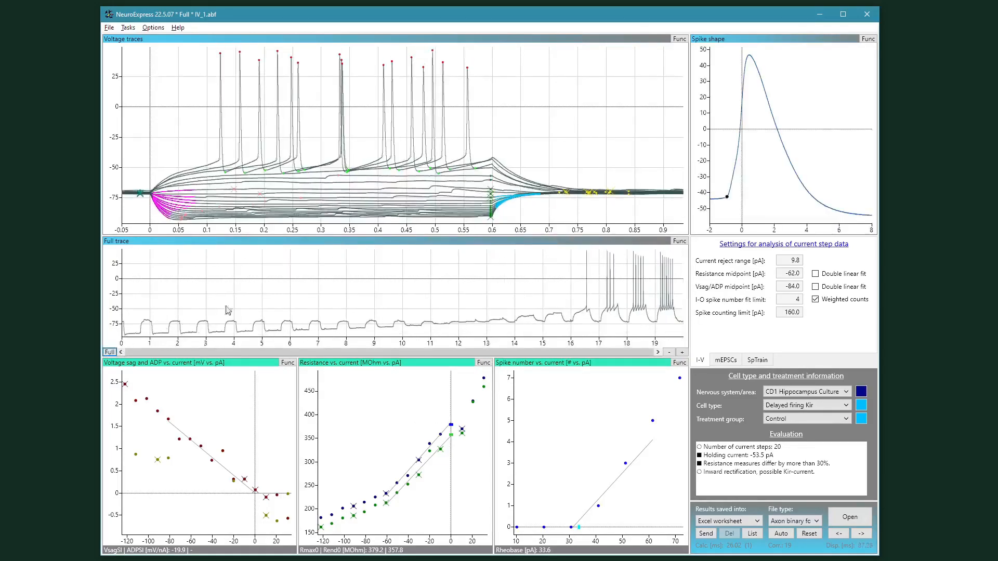
Step: Auto rescale the Y-axis of the voltage traces plot
right_click(489, 88)
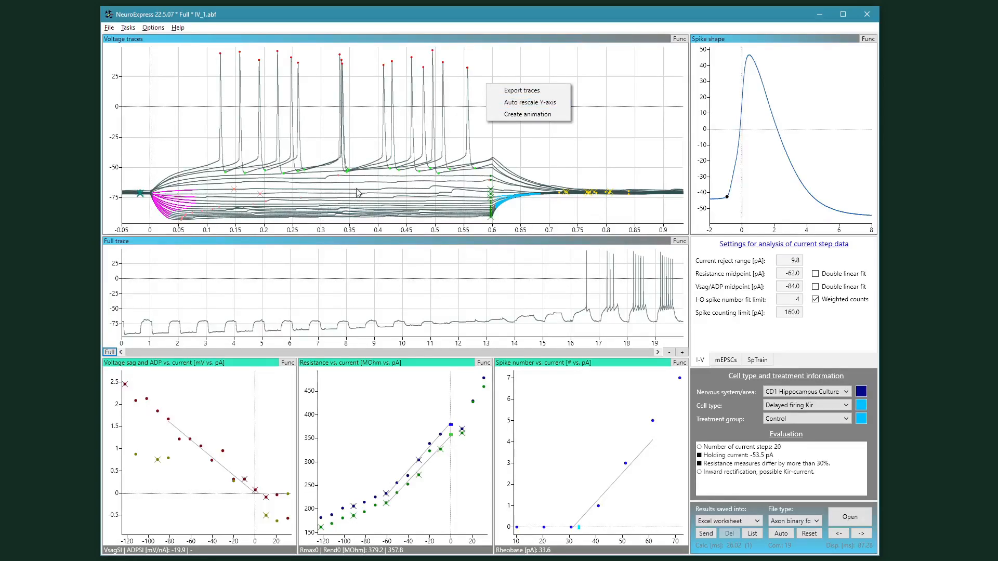
left_click(554, 104)
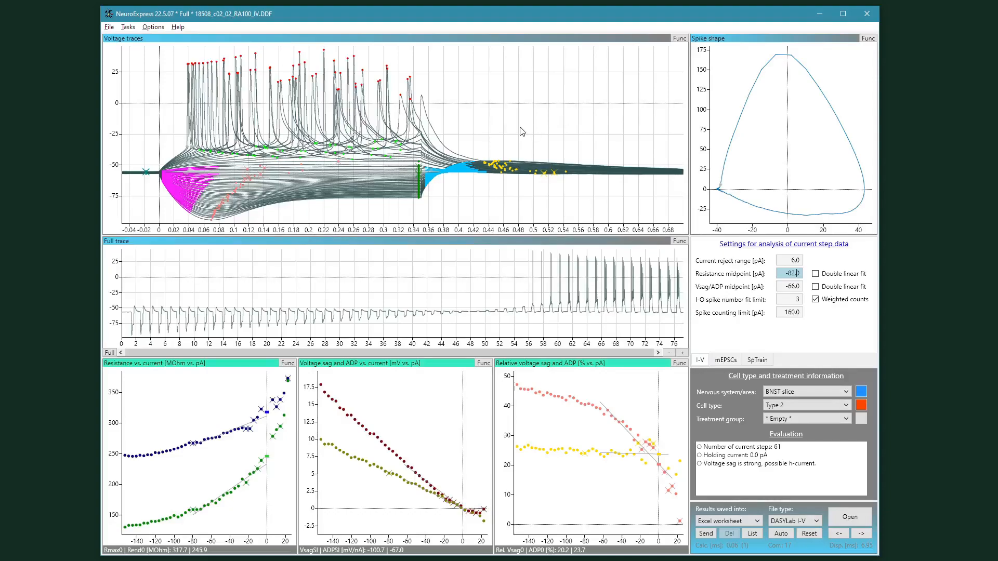
Step: Select the most negative current step in the resistance plot to display its single sweep
left_click(123, 384)
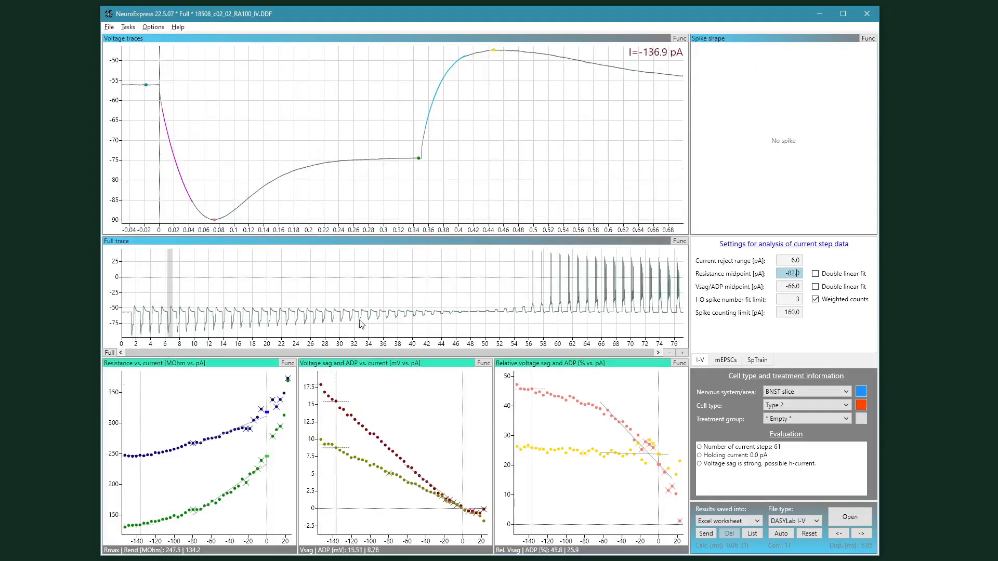
Step: Switch the first bottom plot to Voltage vs. current and the second bottom plot to Membrane resistance
left_click(513, 390)
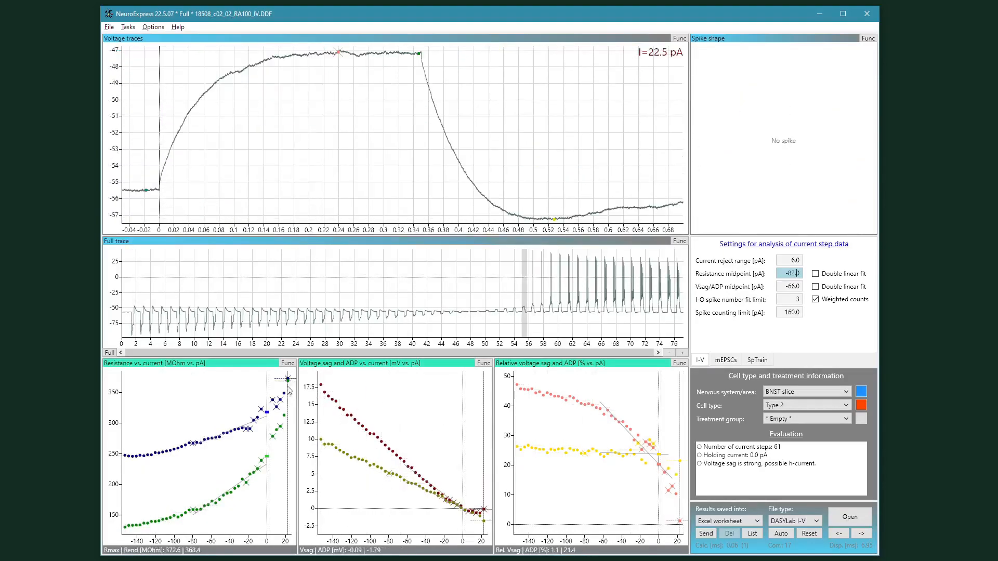
right_click(205, 387)
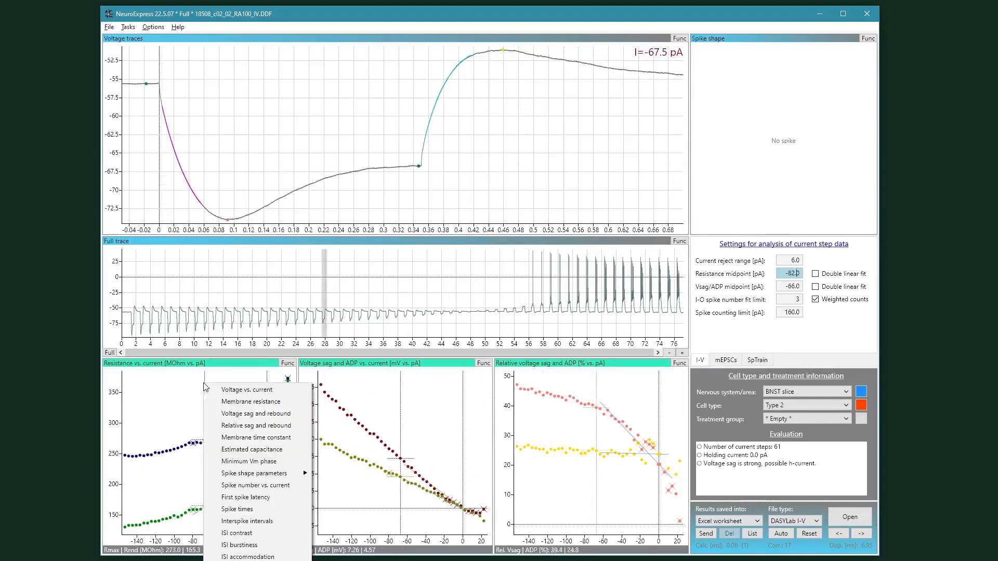
left_click(226, 390)
right_click(378, 431)
left_click(404, 401)
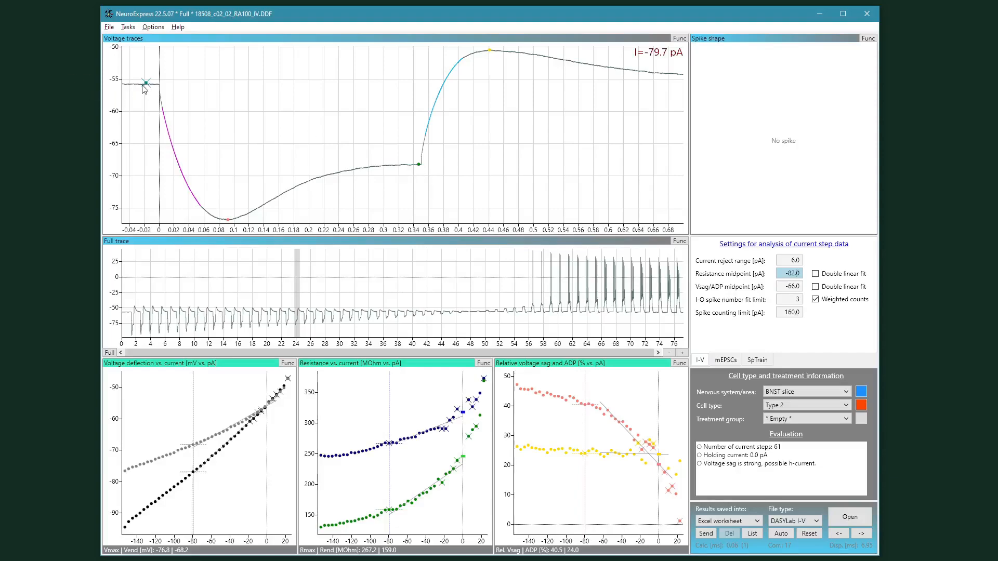
Step: Browse individual current-step sweeps by moving the selection along the voltage and resistance plots
left_click_drag(176, 399, 162, 401)
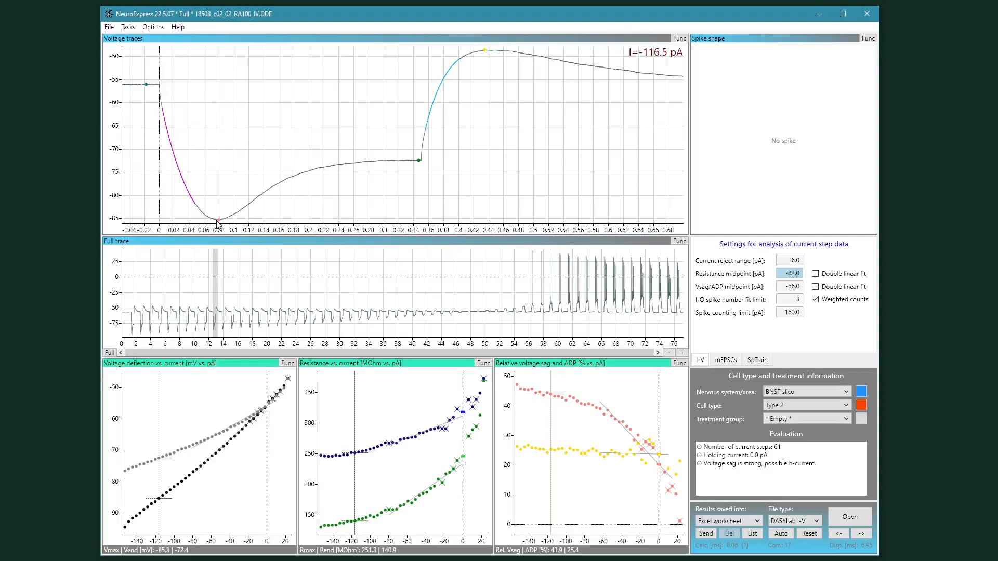
left_click(369, 383)
mouse_move(372, 391)
left_mouse_down()
mouse_move(437, 388)
mouse_move(322, 428)
mouse_move(451, 389)
mouse_move(342, 432)
left_mouse_up()
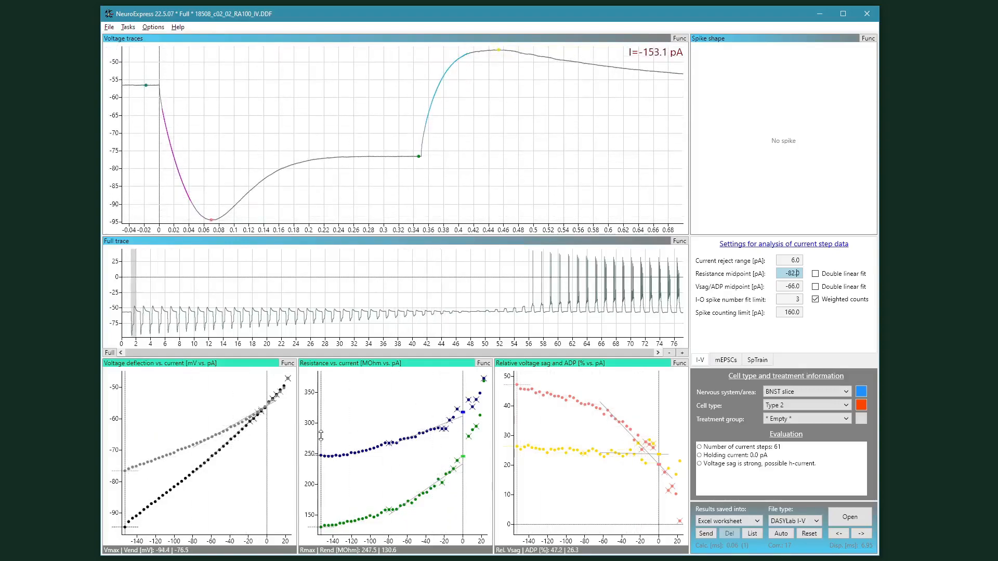
left_click(319, 464)
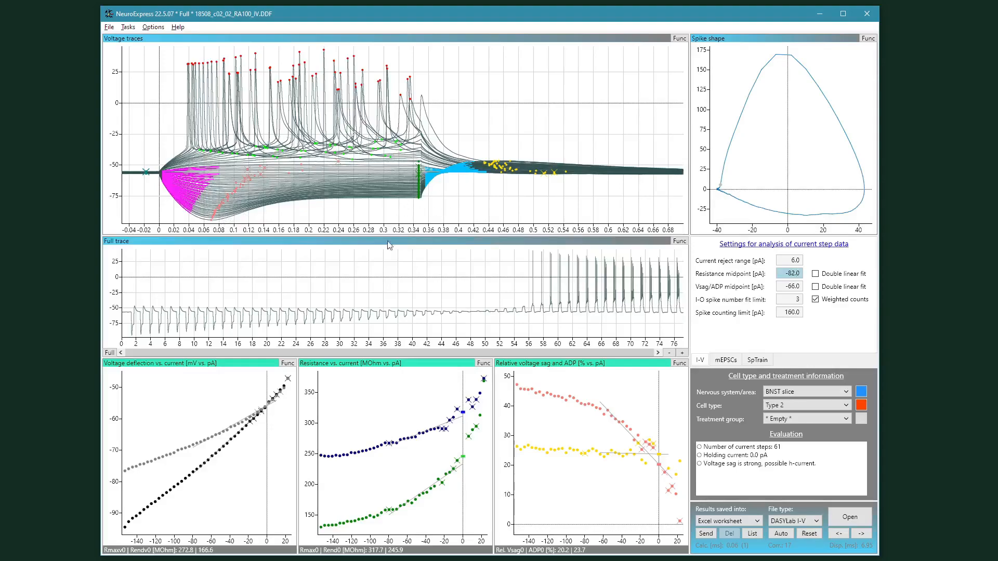
Step: Switch the second bottom plot to Voltage sag and rebound, and browse sweeps along the relative sag plot
right_click(333, 378)
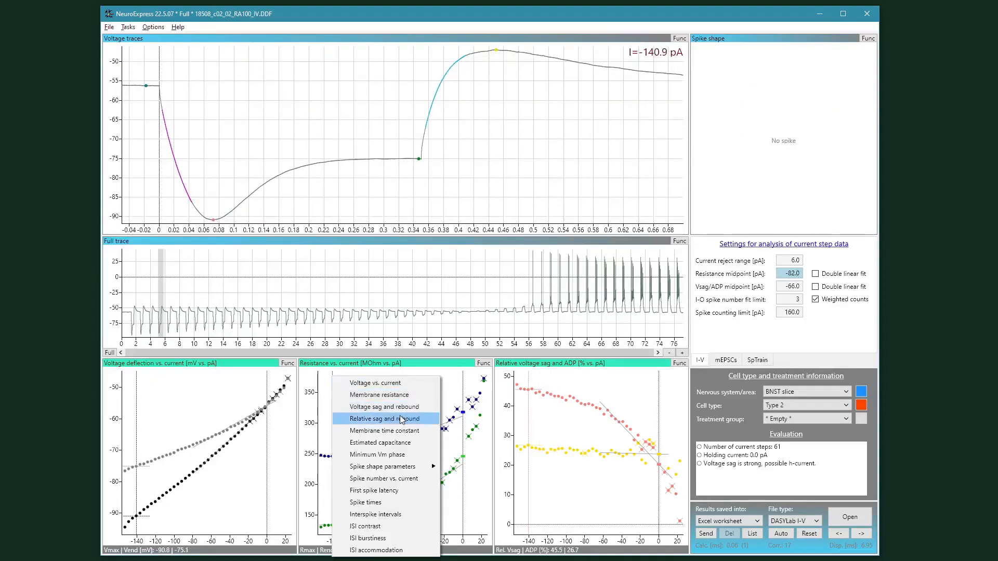
left_click(427, 411)
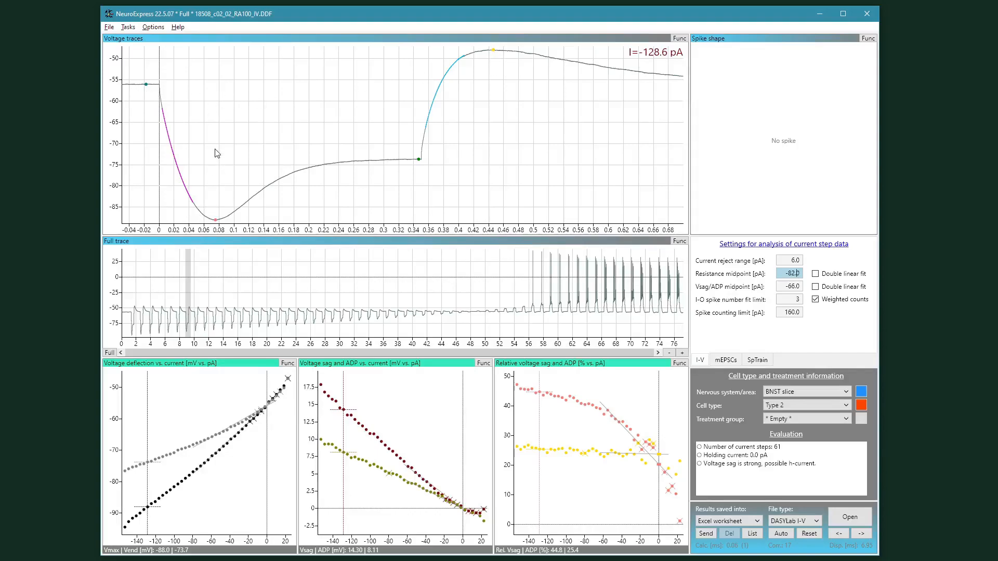
left_click(519, 445)
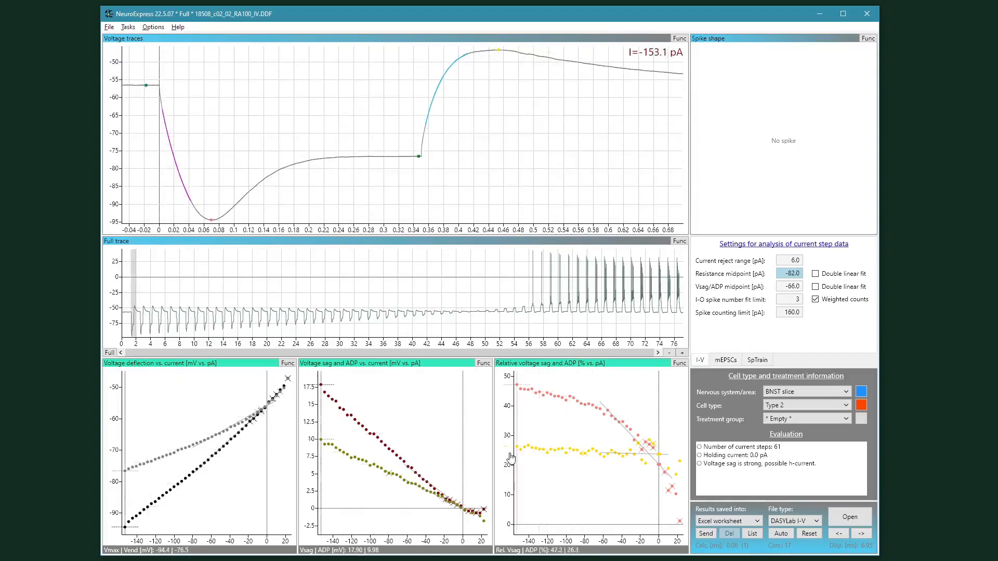
left_click_drag(518, 445, 633, 461)
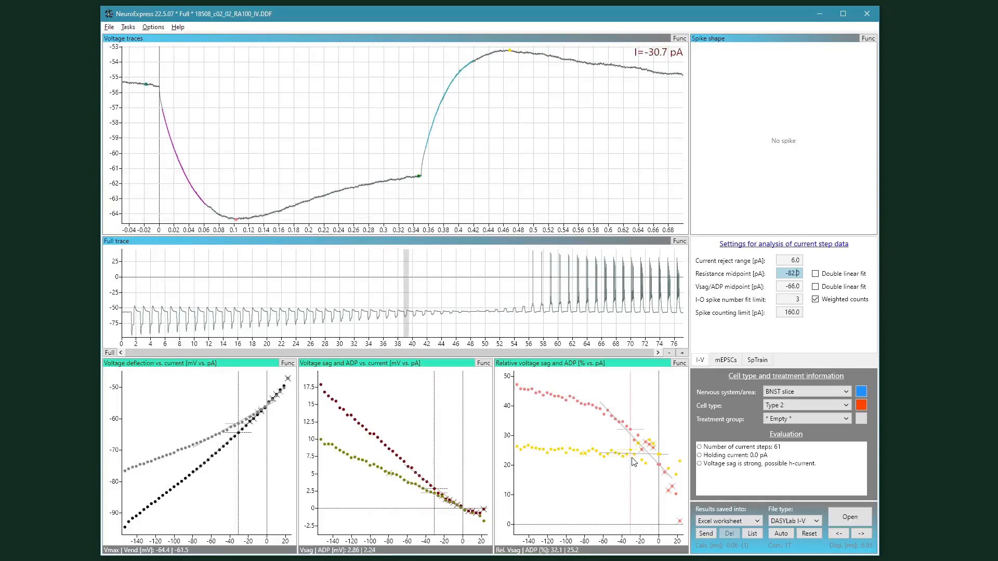
mouse_move(634, 461)
left_mouse_down()
mouse_move(641, 421)
mouse_move(665, 481)
mouse_move(525, 441)
mouse_move(501, 416)
left_mouse_up()
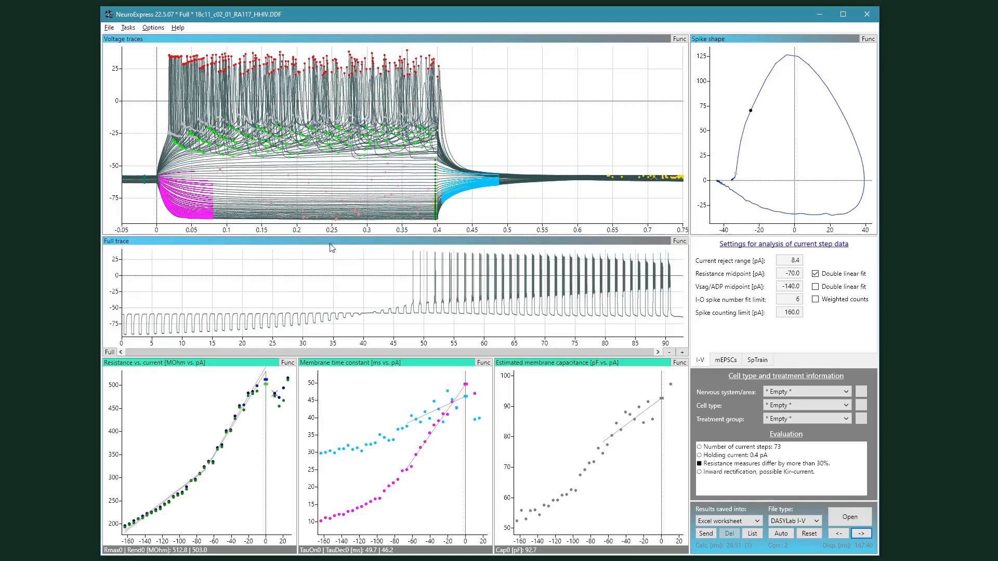
Step: Browse sweeps of the second recording along the membrane time constant and estimated capacitance plots
left_click(331, 391)
left_click(325, 381)
left_click(349, 430)
mouse_move(349, 429)
left_mouse_down()
mouse_move(454, 404)
mouse_move(430, 419)
left_mouse_up()
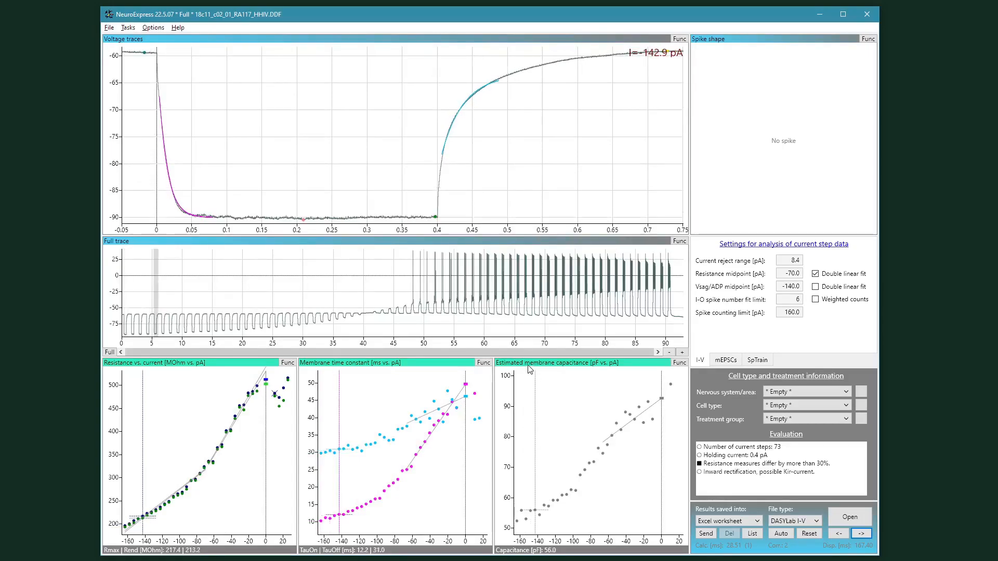
right_click(548, 382)
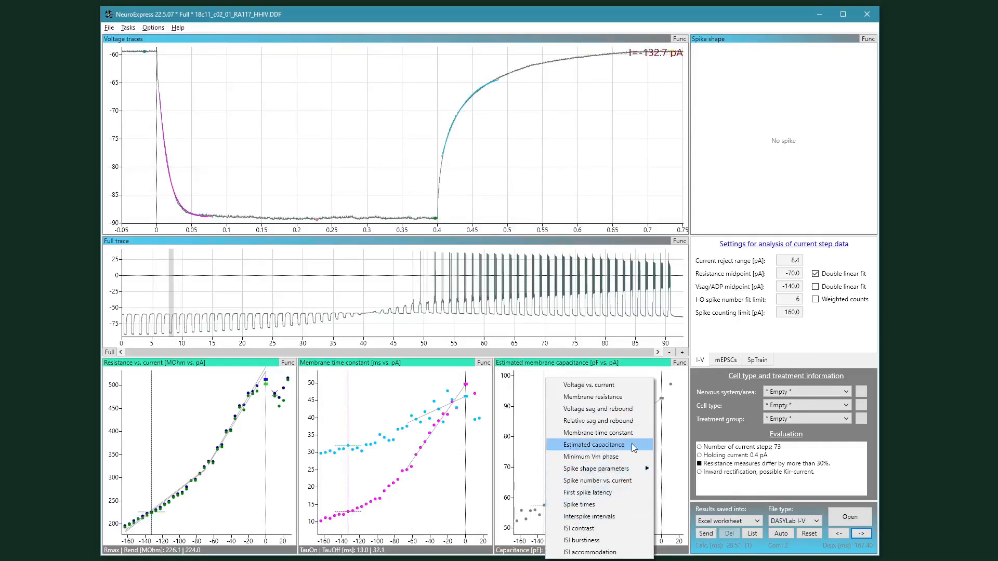
left_click(584, 445)
mouse_move(643, 439)
left_mouse_down()
mouse_move(660, 439)
mouse_move(619, 442)
mouse_move(663, 411)
mouse_move(531, 529)
mouse_move(649, 412)
mouse_move(593, 457)
mouse_move(510, 443)
left_mouse_up()
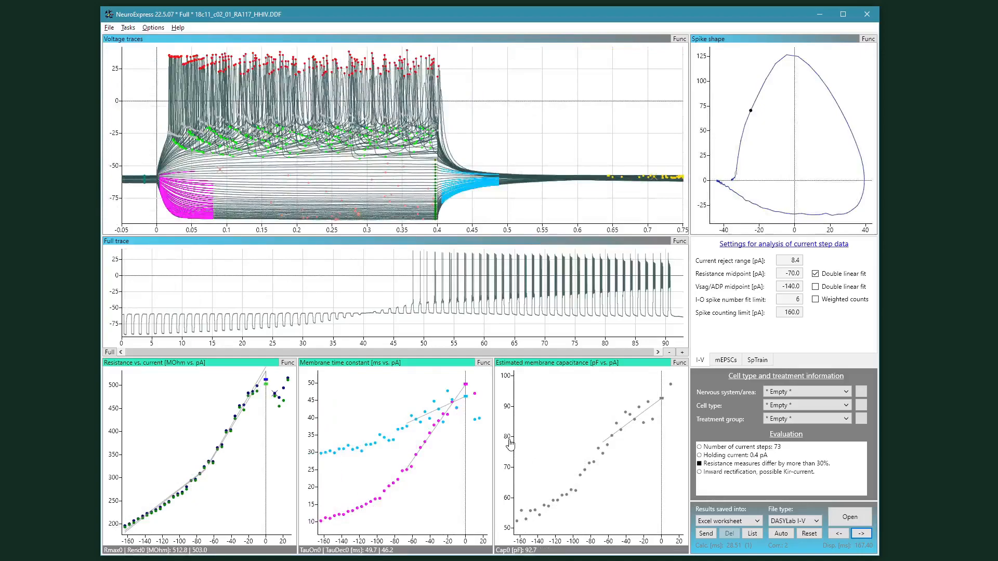
left_click_drag(509, 443, 633, 420)
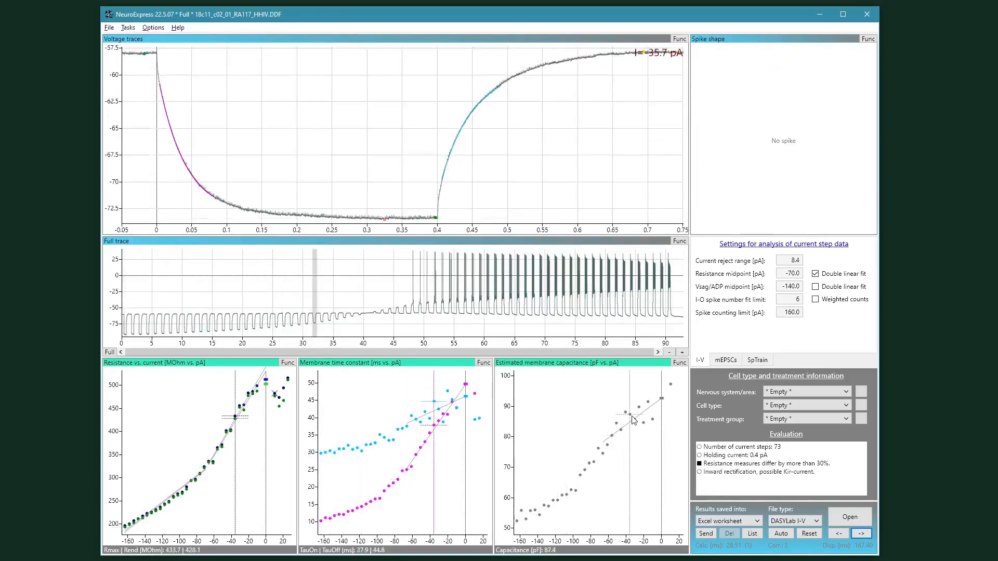
mouse_move(633, 420)
left_mouse_down()
mouse_move(654, 408)
mouse_move(514, 418)
left_mouse_up()
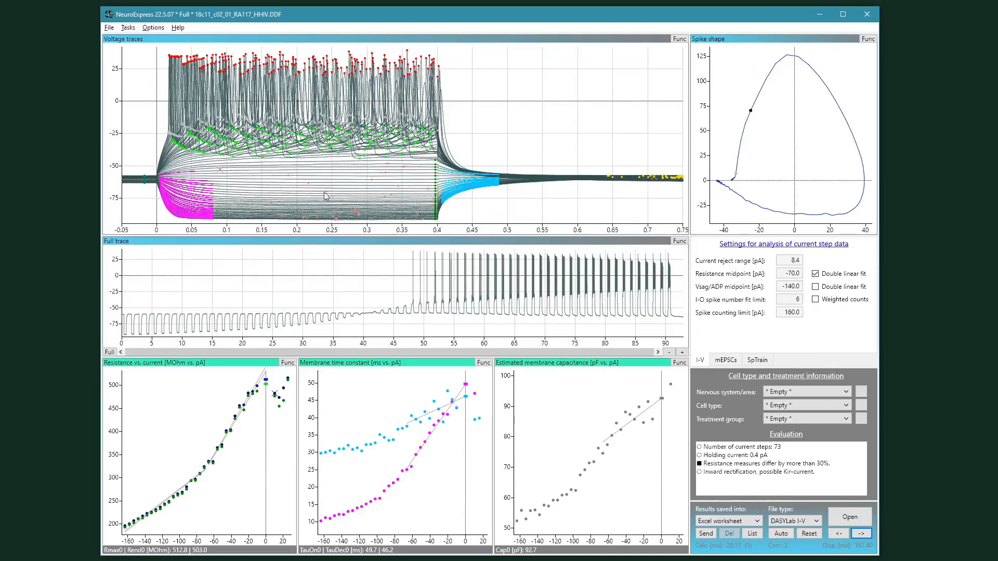
Step: Select sweeps in the resistance plot and step back and forth between neighbouring sweeps
left_click(125, 524)
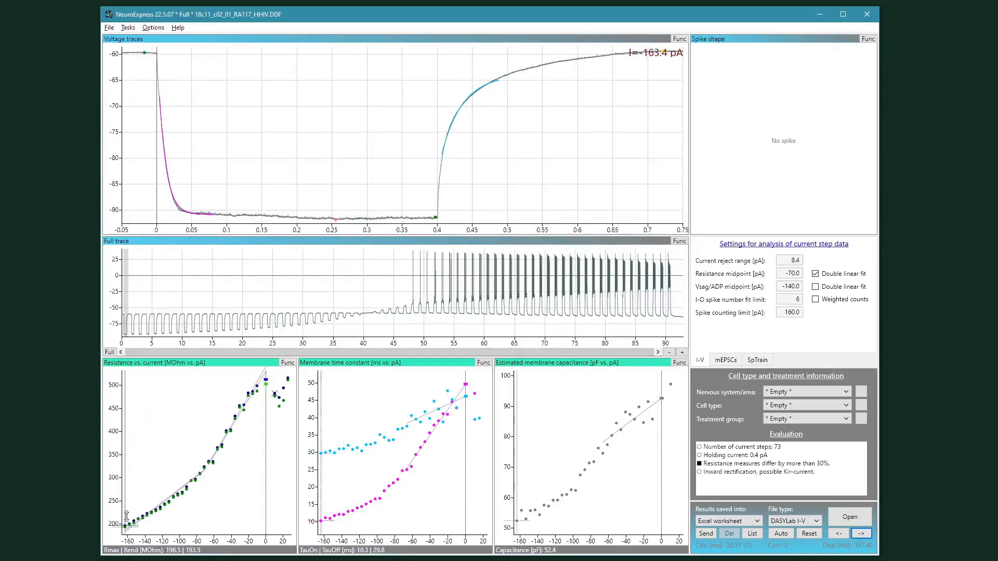
left_click(268, 394)
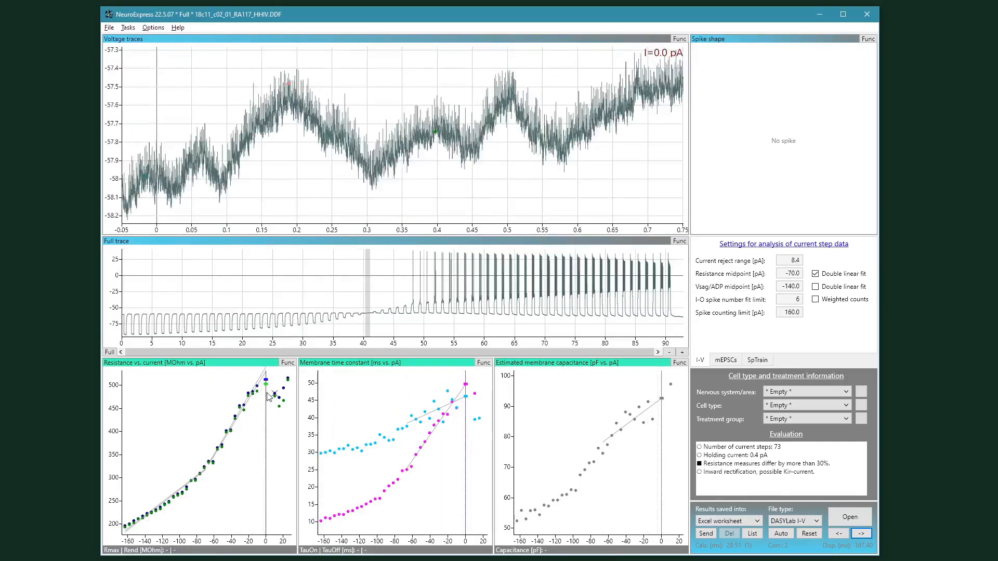
key("Left")
key("Right")
key("Left")
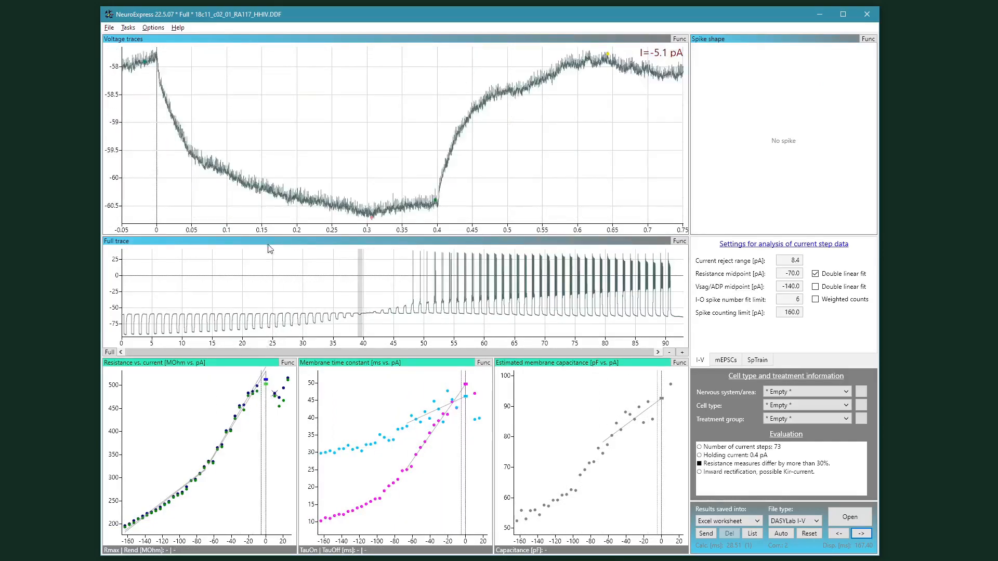
left_click(110, 350)
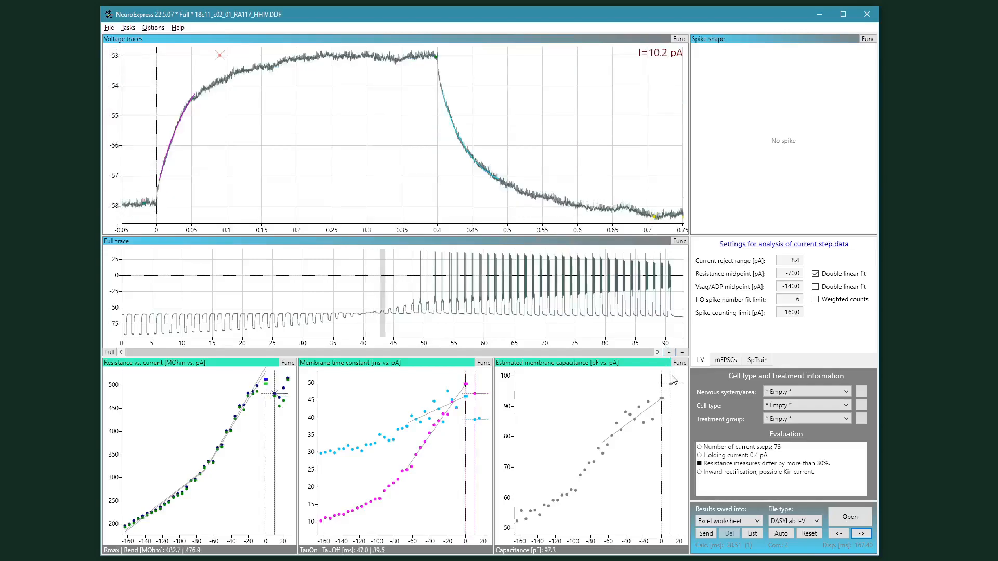
Step: Switch the third bottom plot to Spike number vs. current and browse sweeps along it
right_click(539, 387)
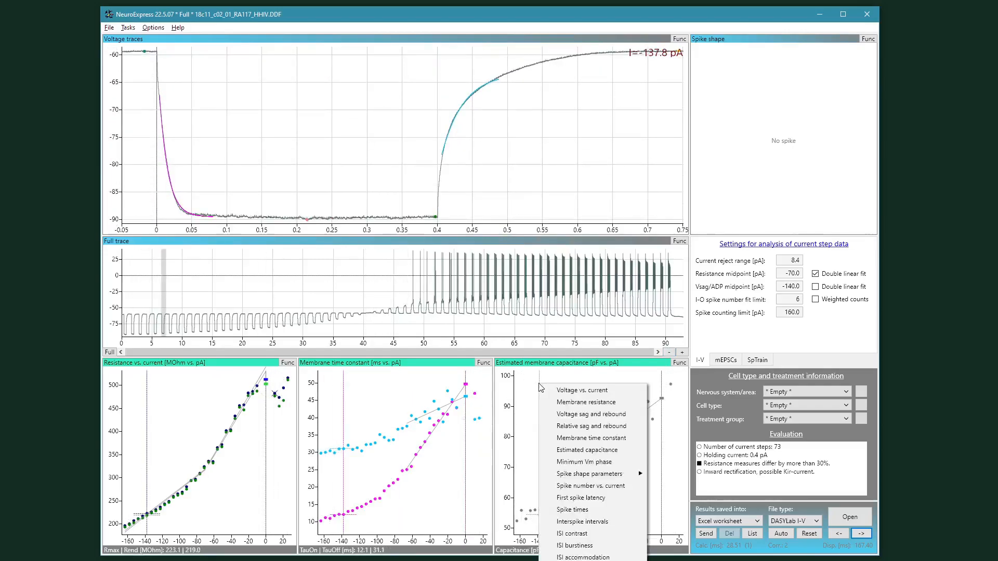
left_click(577, 487)
mouse_move(578, 488)
left_mouse_down()
mouse_move(661, 396)
mouse_move(542, 523)
mouse_move(507, 457)
mouse_move(532, 496)
mouse_move(538, 489)
left_mouse_up()
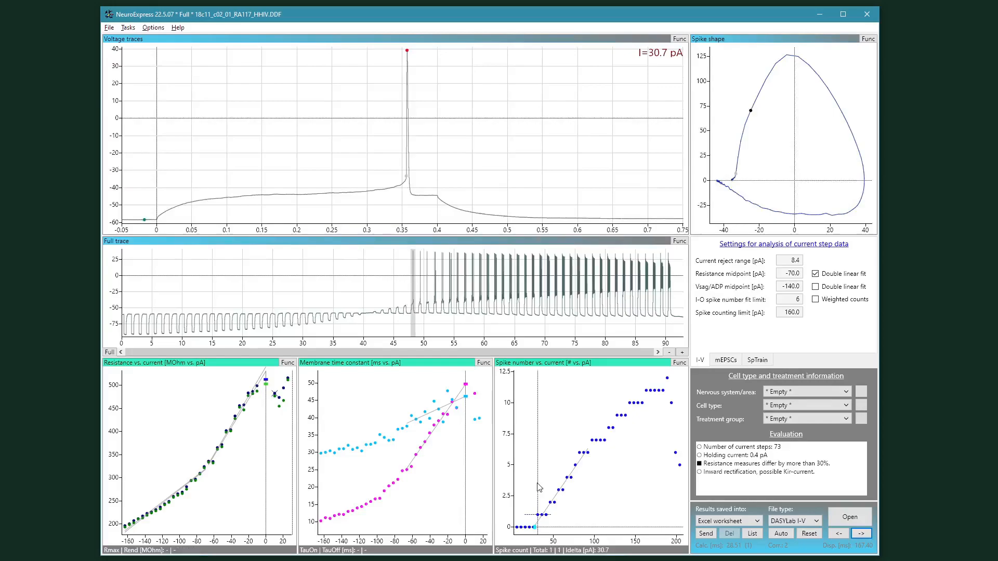
mouse_move(540, 485)
left_mouse_down()
mouse_move(606, 410)
mouse_move(673, 377)
mouse_move(650, 390)
left_mouse_up()
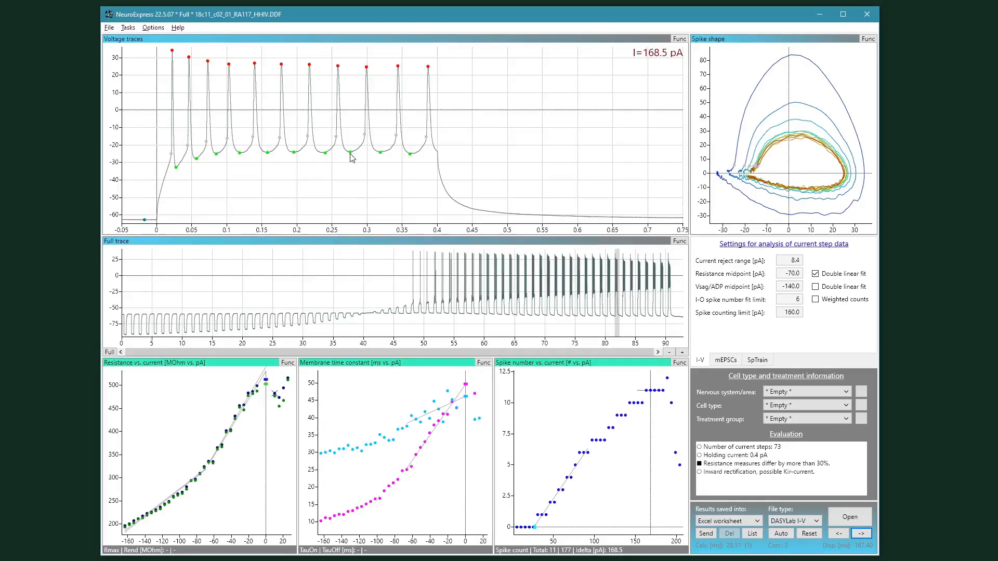
Step: Switch the third bottom plot to the Spike amplitude spike shape parameter
left_click(525, 370)
right_click(527, 384)
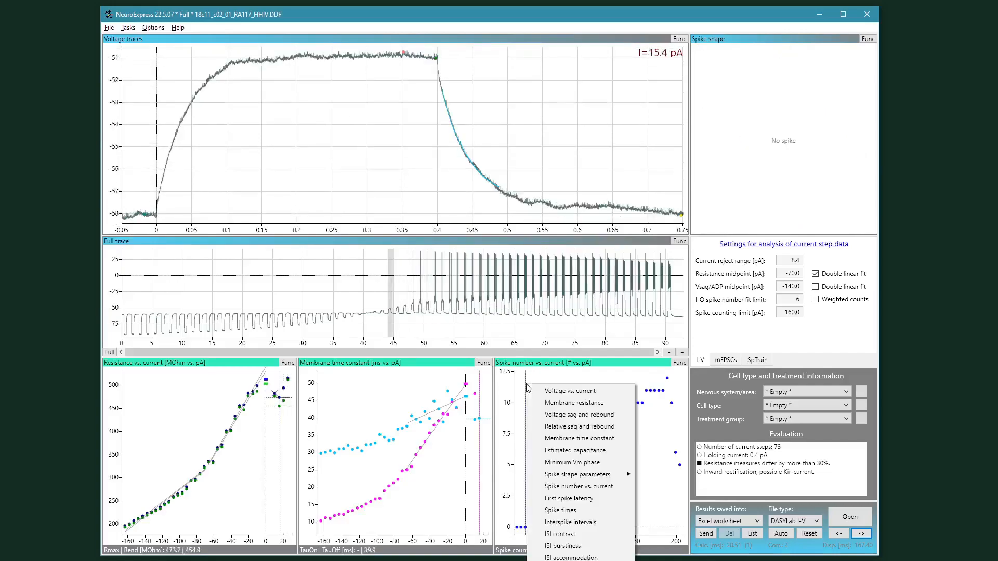
mouse_move(554, 476)
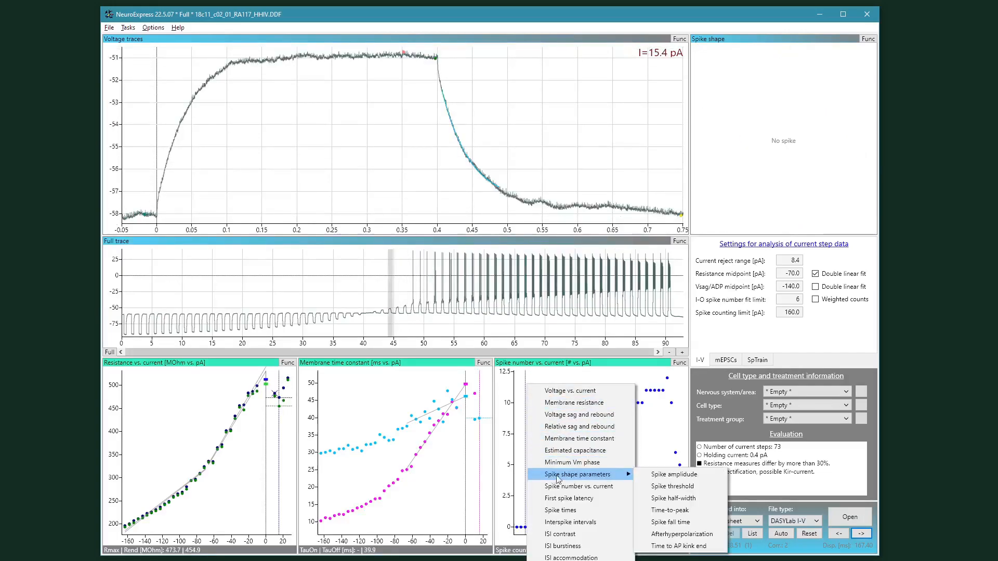
left_click(660, 477)
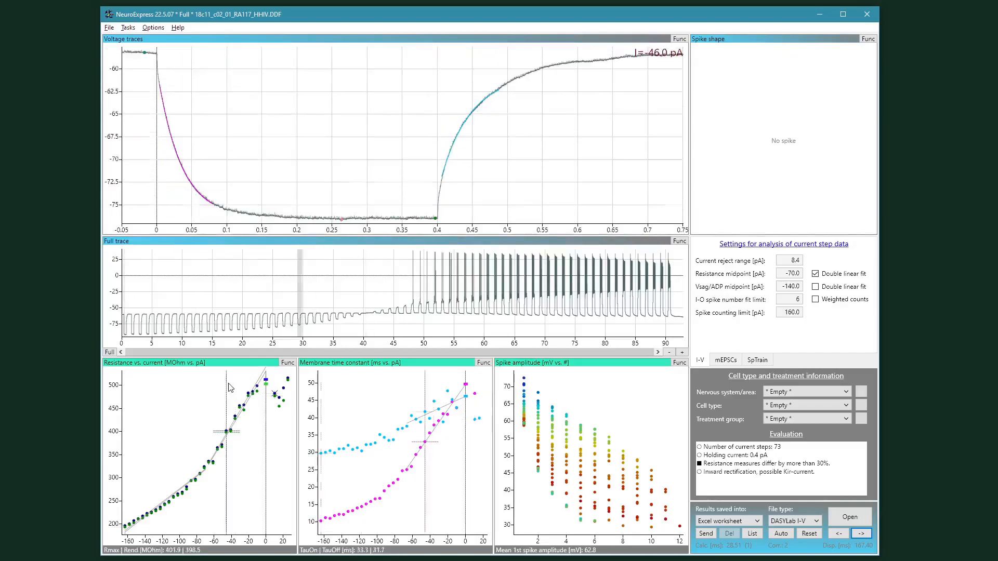
Step: Switch the first bottom plot to Spike number vs. current and select a high-current sweep with repetitive firing
right_click(271, 375)
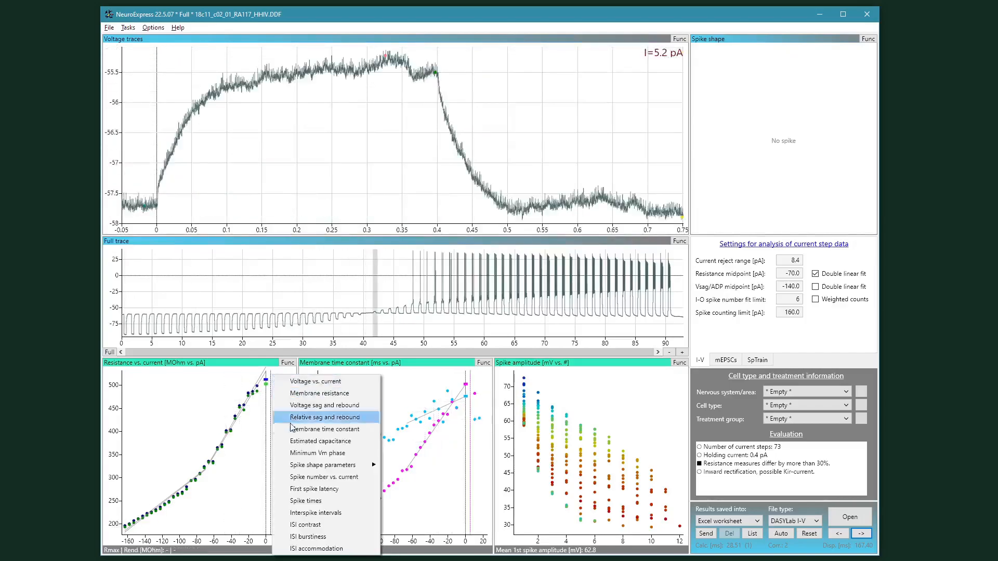
left_click(306, 477)
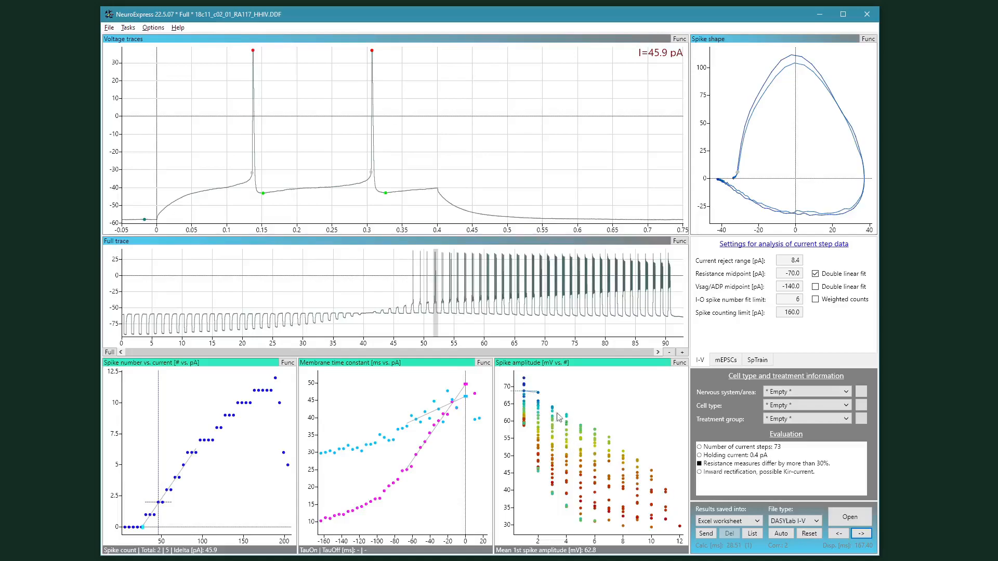
left_click(399, 271)
right_click(249, 408)
left_click(245, 412)
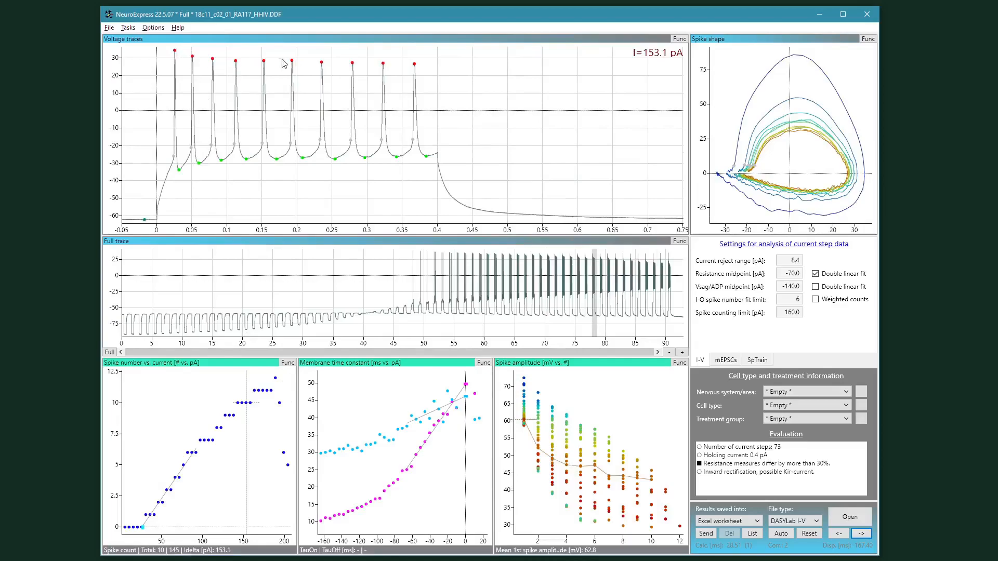
Step: Display Spike threshold and then Spike half-width in the third bottom plot
right_click(541, 375)
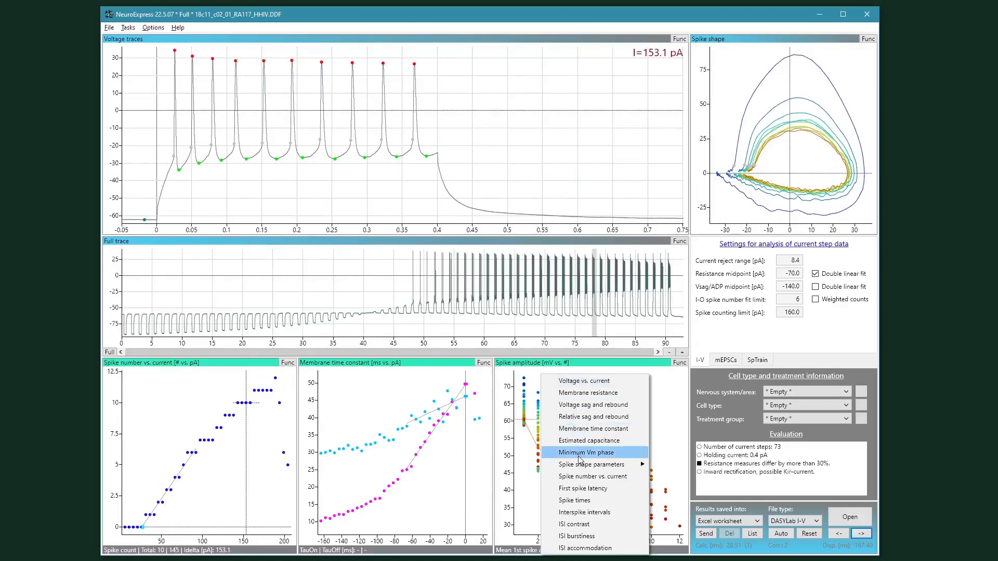
mouse_move(580, 468)
left_click(668, 477)
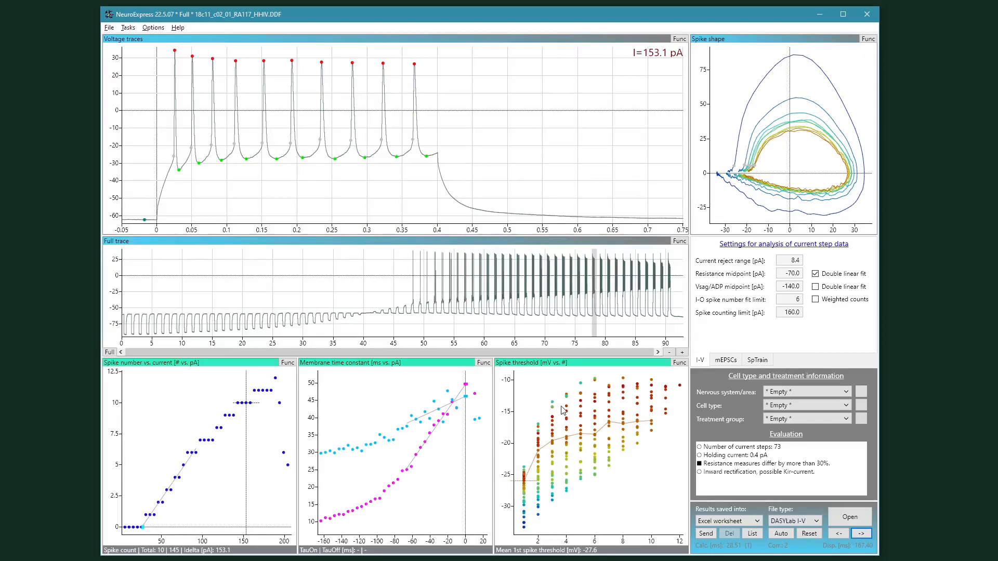
right_click(533, 383)
mouse_move(576, 473)
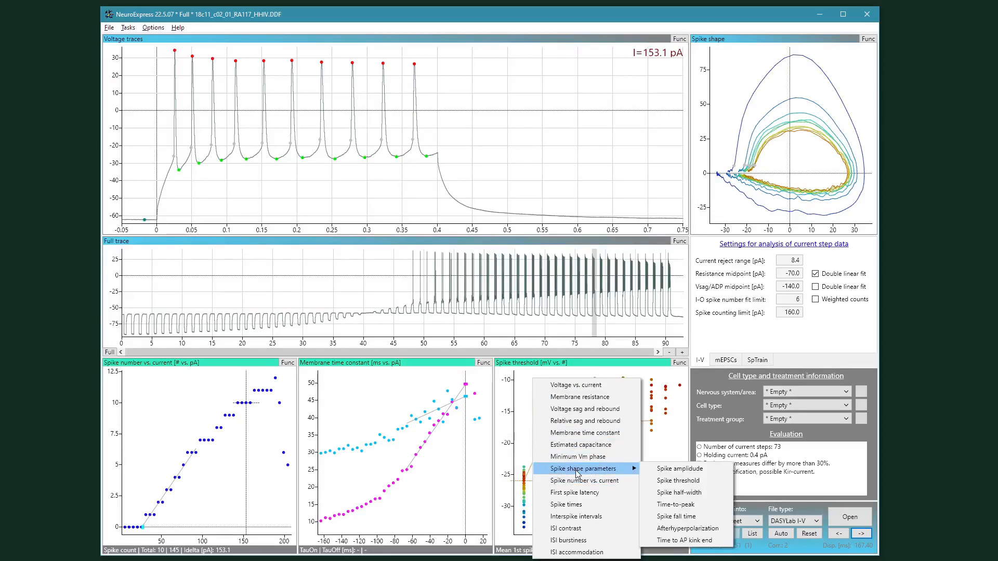
left_click(693, 499)
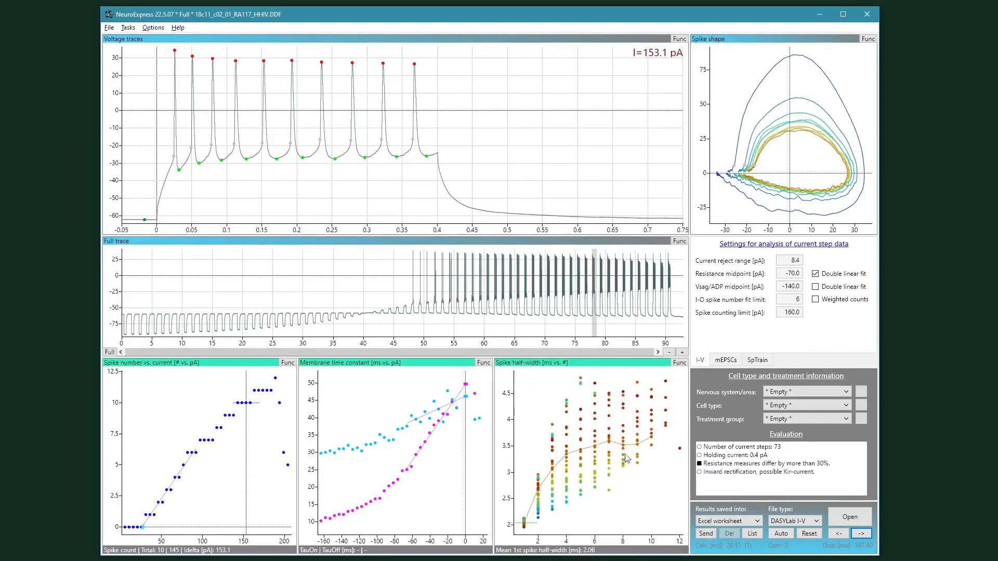
Step: Switch the third bottom plot to the Spike fall time spike shape parameter
right_click(527, 383)
mouse_move(578, 478)
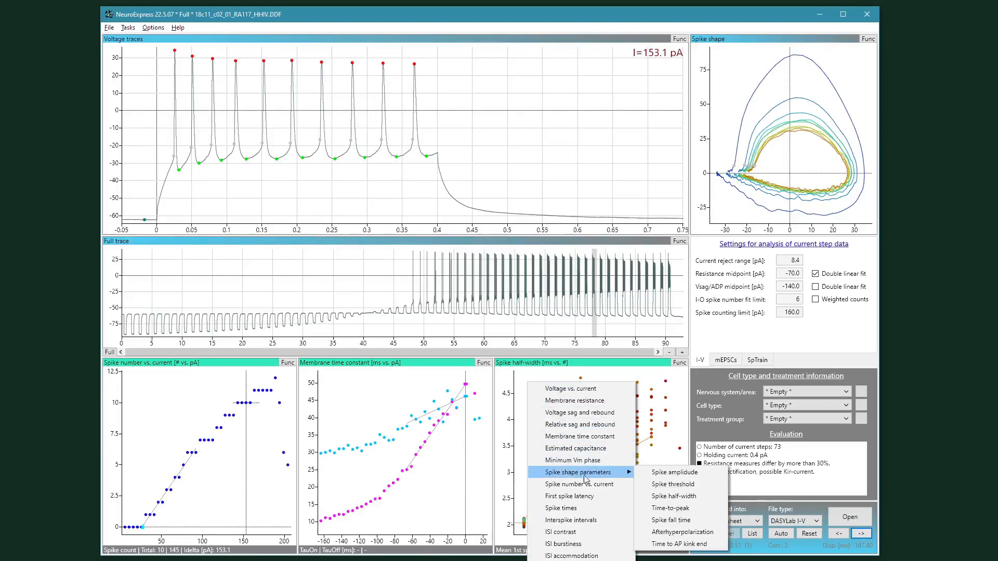
left_click(672, 522)
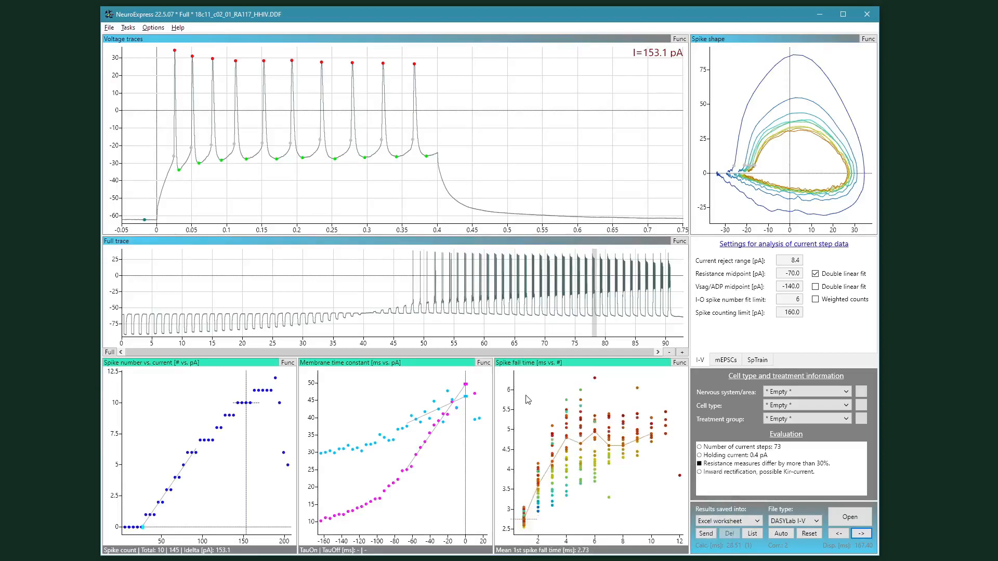
Step: Switch the third bottom plot to the Afterhyperpolarization spike shape parameter and select a high-current sweep in the spike number plot
right_click(528, 377)
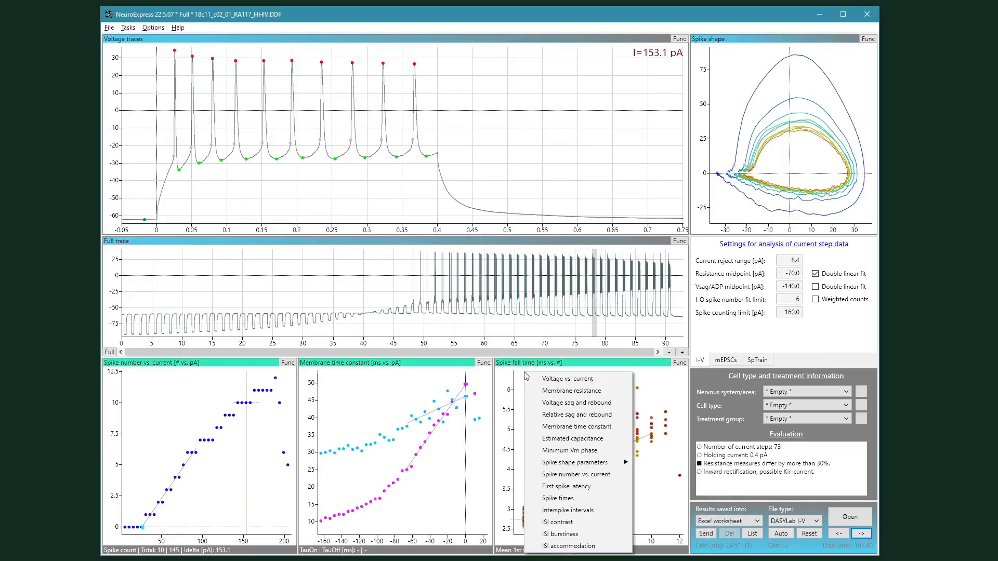
mouse_move(582, 462)
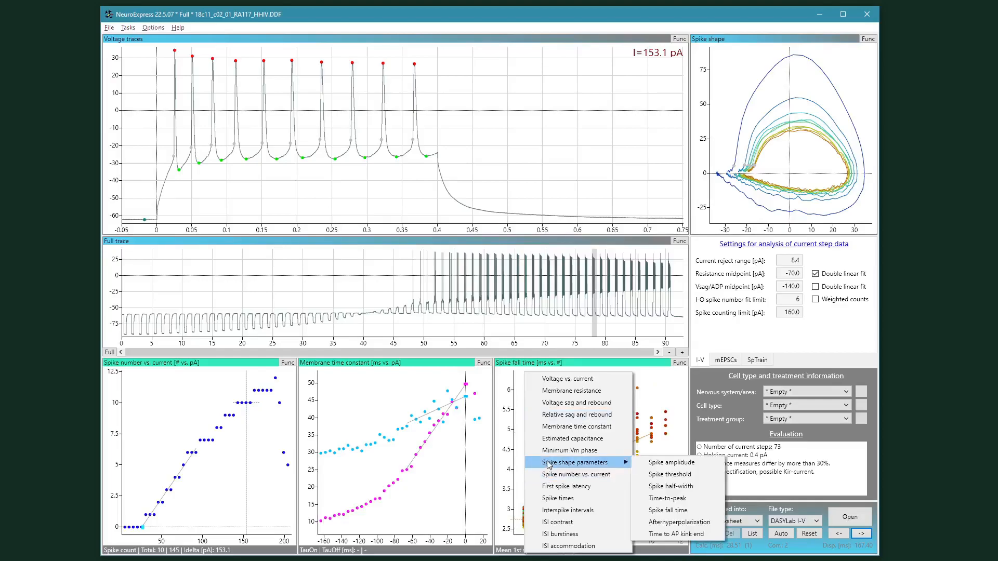
left_click(684, 522)
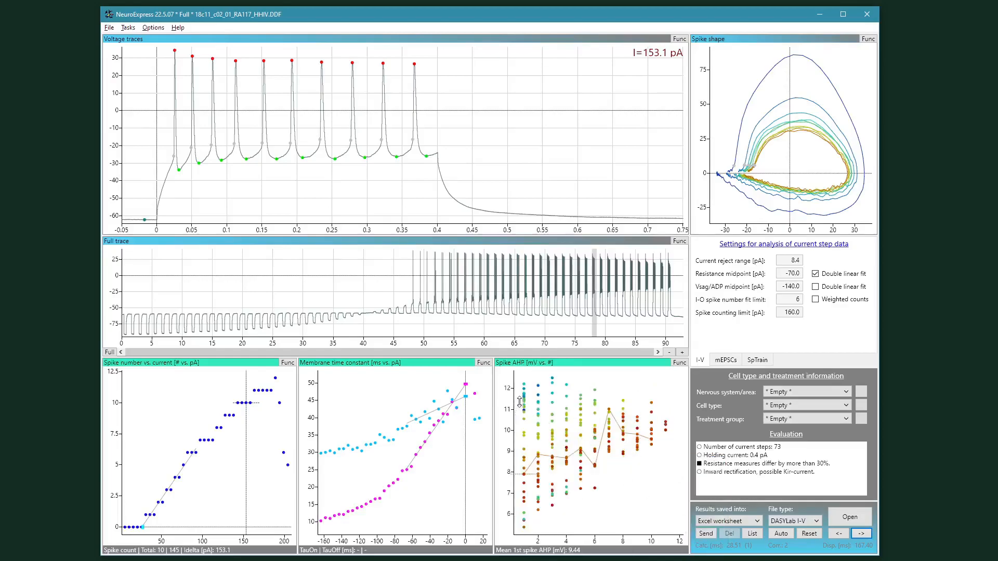
left_click(353, 366)
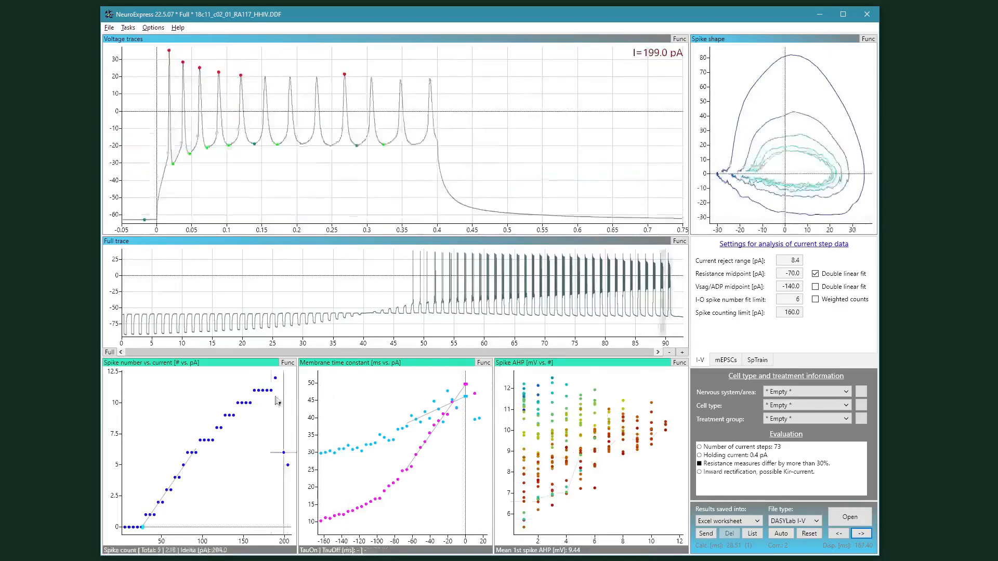
left_click(239, 400)
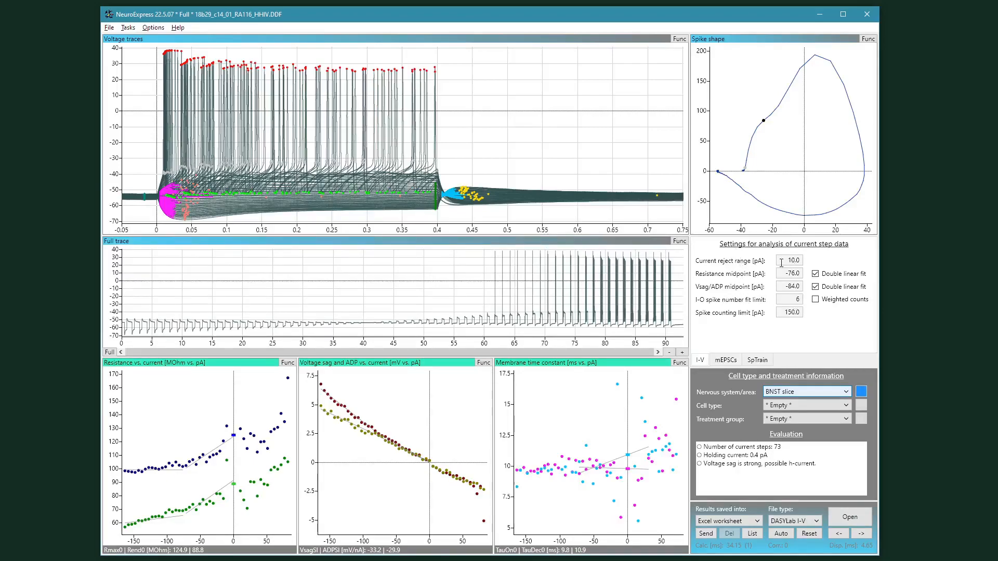
Step: Step the current reject range up and back down, returning it to 10.0 pA
key("Tab")
key("Tab")
key("Tab")
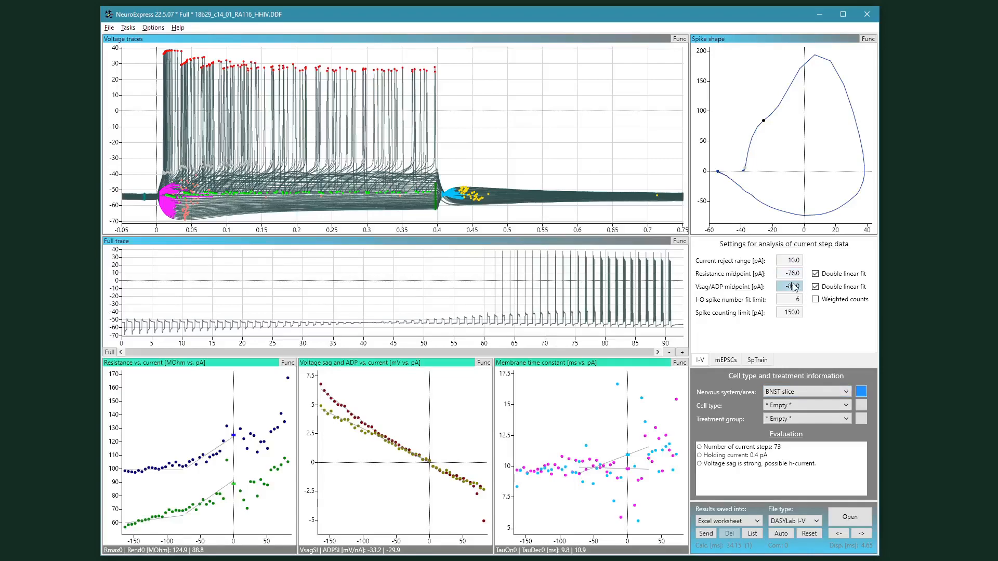
key("Tab")
key("Tab")
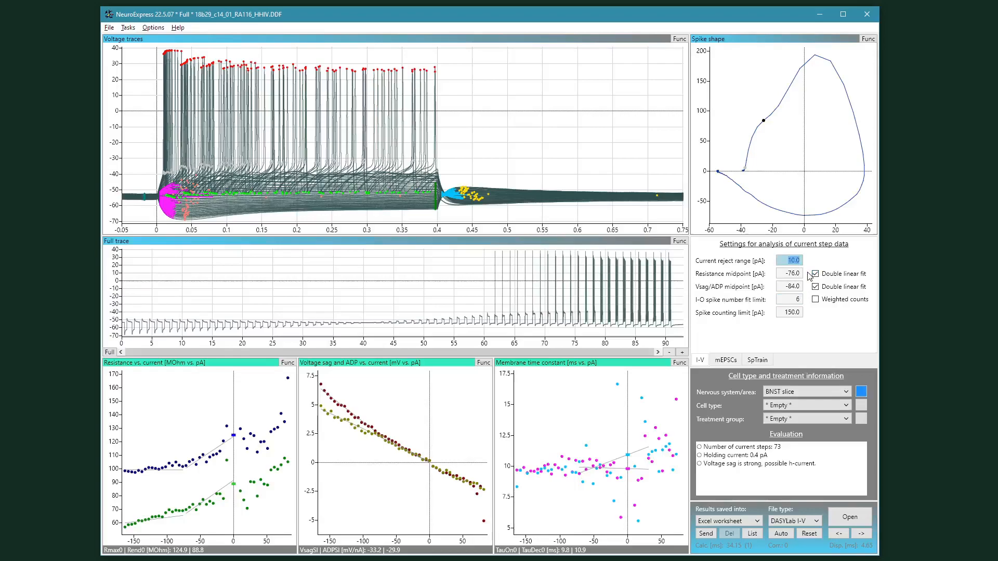
key("Up")
key("Up")
key("Up")
key("Up")
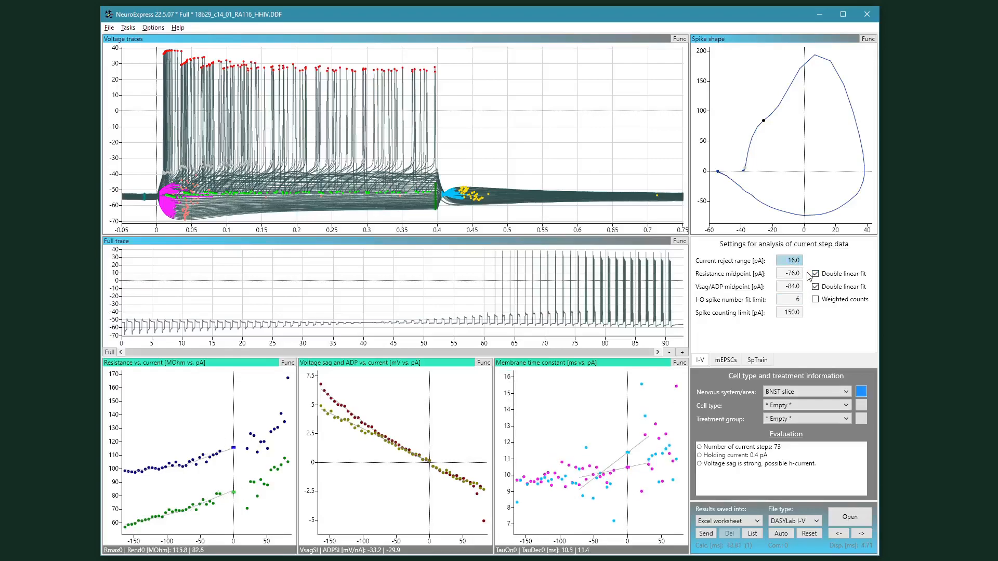
key("Down")
key("Down")
key("Down")
key("Down")
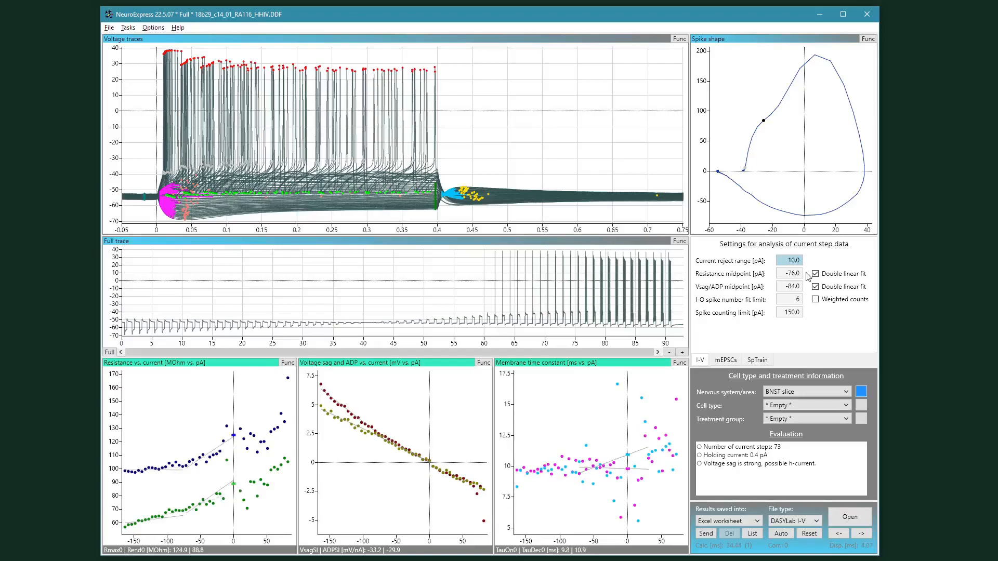
key("Up")
key("Up")
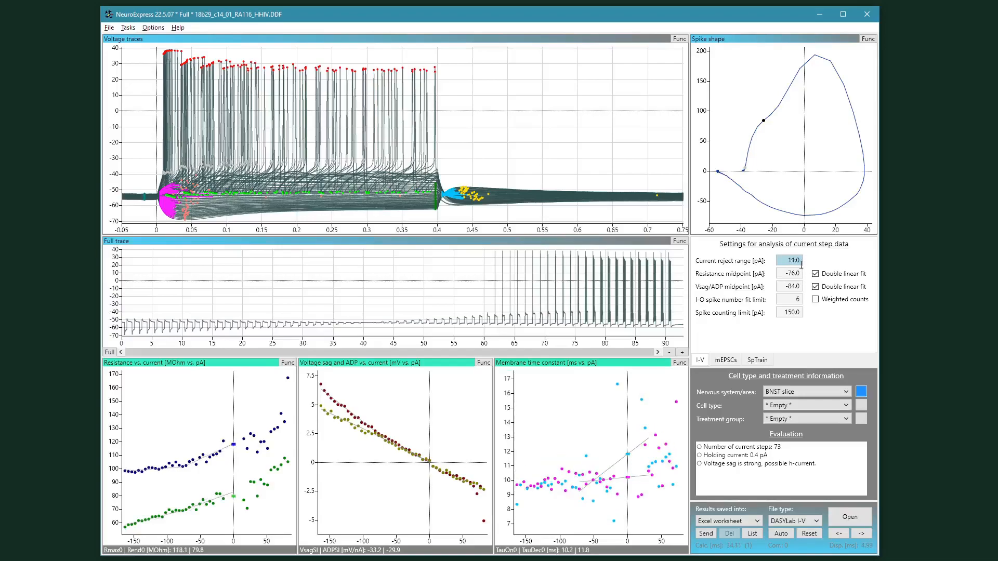
key("Down")
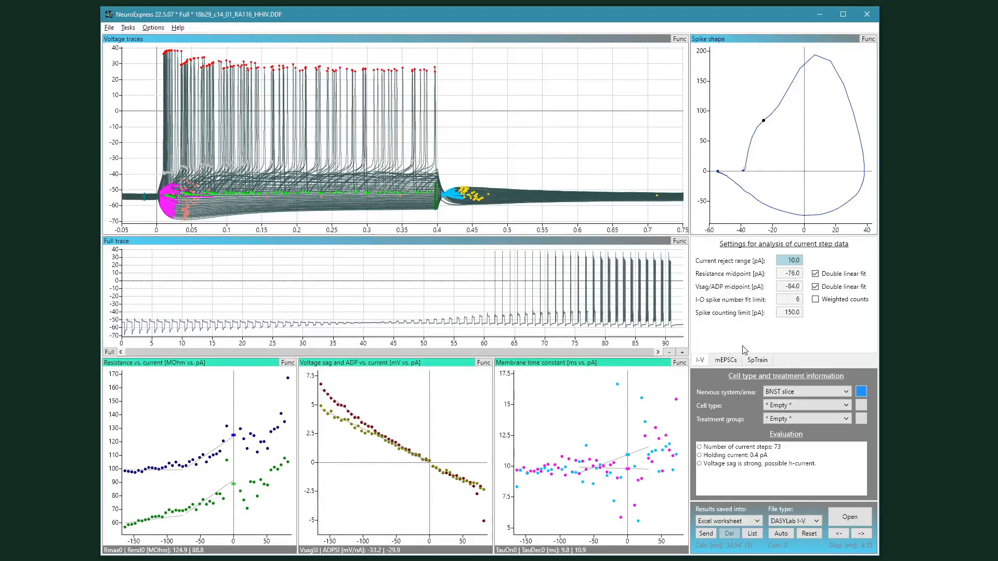
Step: Set the resistance midpoint to -72.0 pA and the Vsag/ADP midpoint to -82.0 pA
left_click(796, 274)
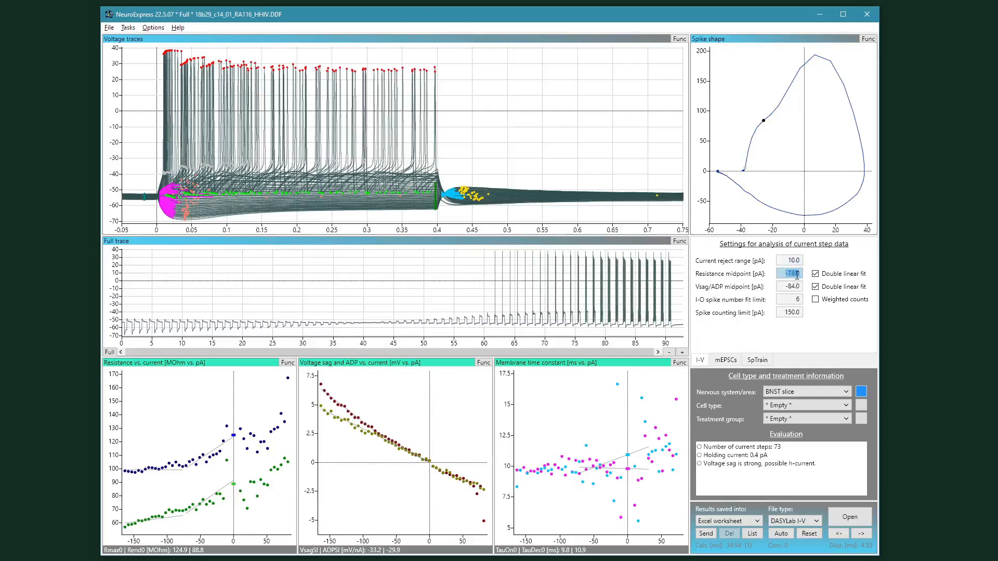
key("Up")
key("Down")
key("Up")
left_click(795, 287)
key("Down")
key("Down")
key("Up")
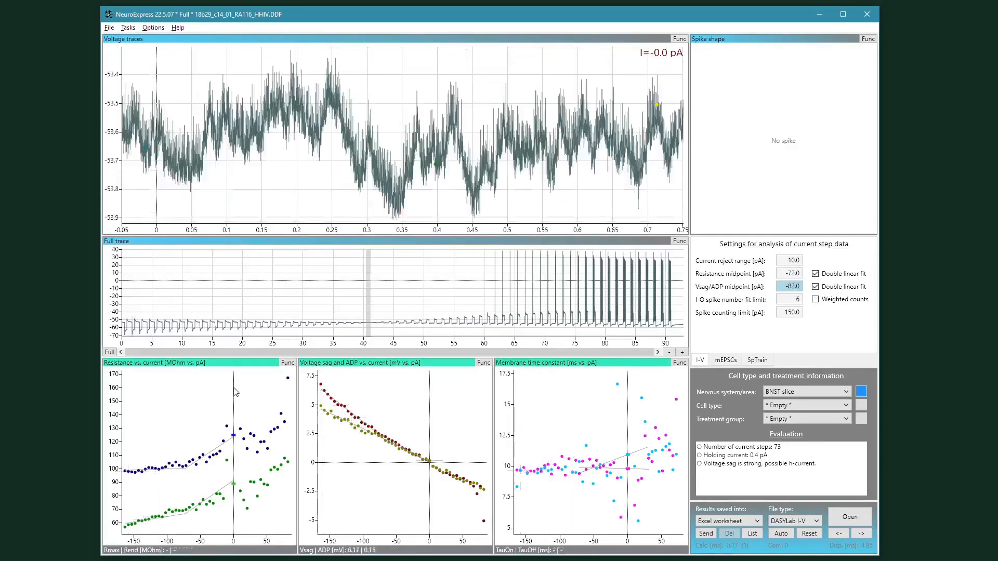
Step: Turn automatic Y-axis rescaling of the voltage traces plot off and back on
left_click(792, 260)
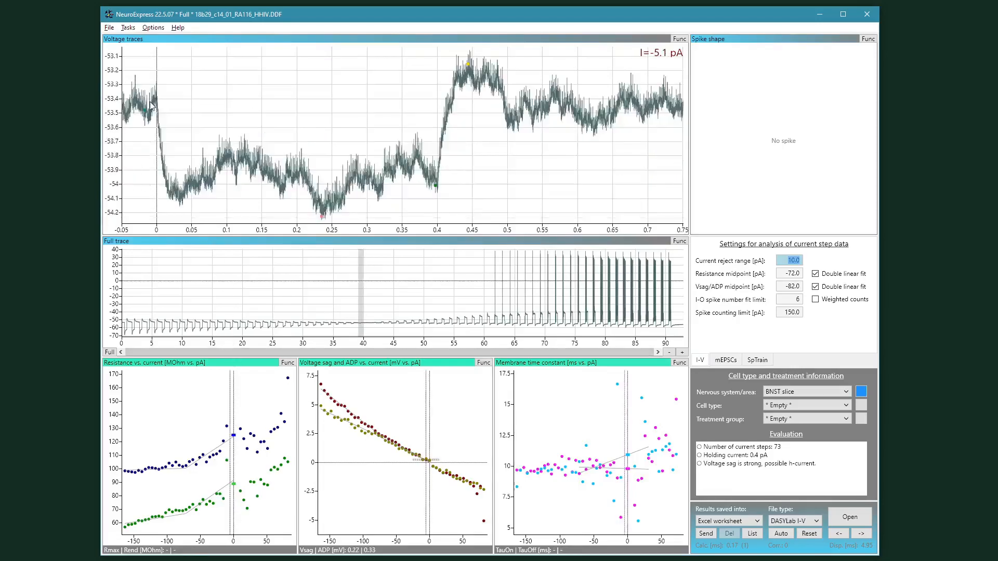
right_click(206, 89)
left_click(229, 105)
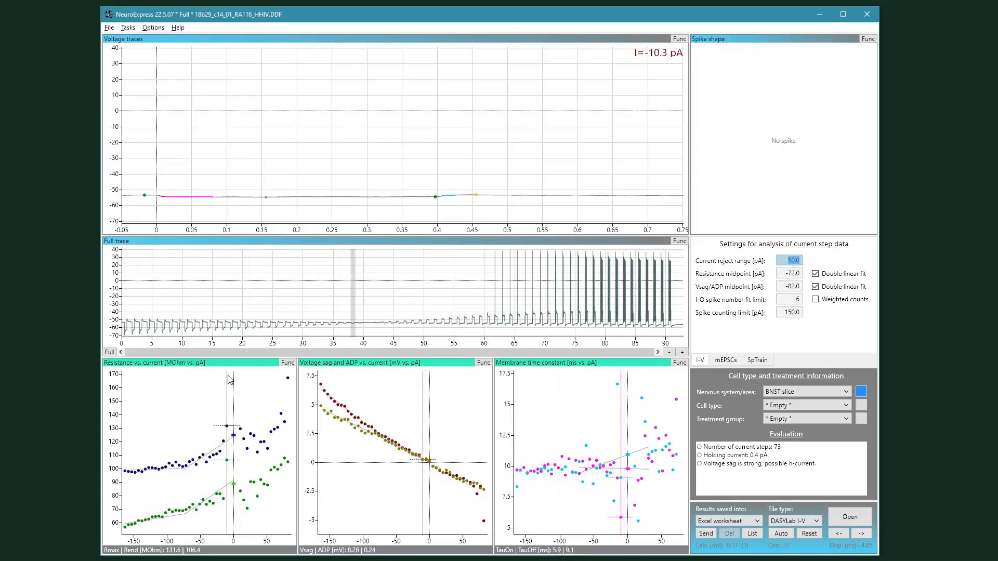
right_click(230, 164)
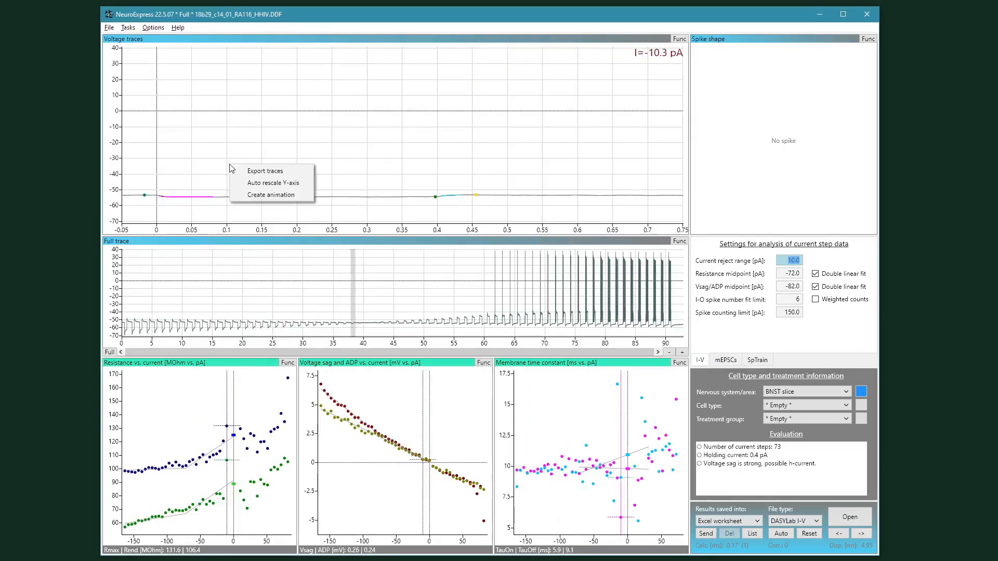
left_click(264, 183)
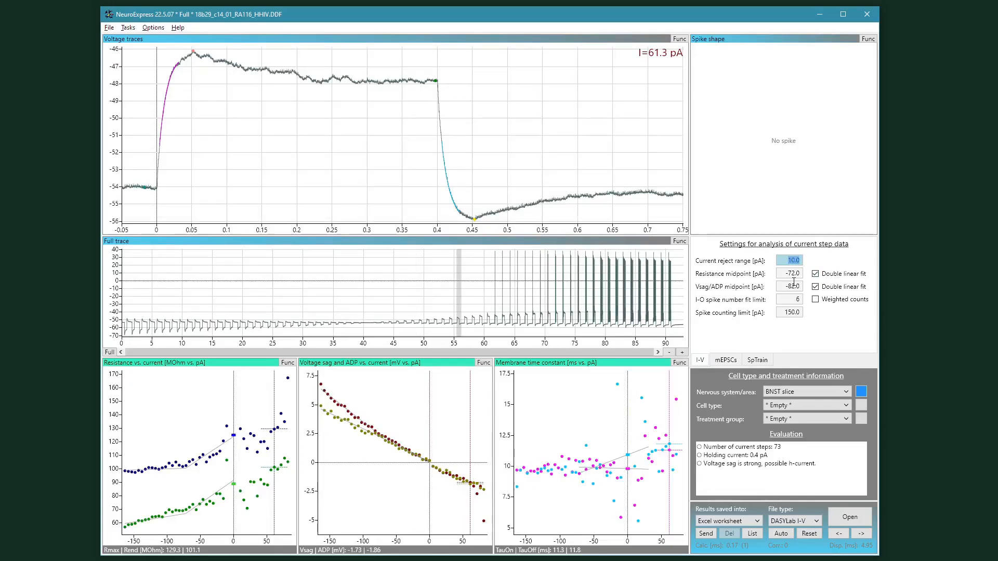
Step: Raise the current reject range to 39.0 pA and lower it back to 10.0 pA
key("Up")
key("Up")
key("Up")
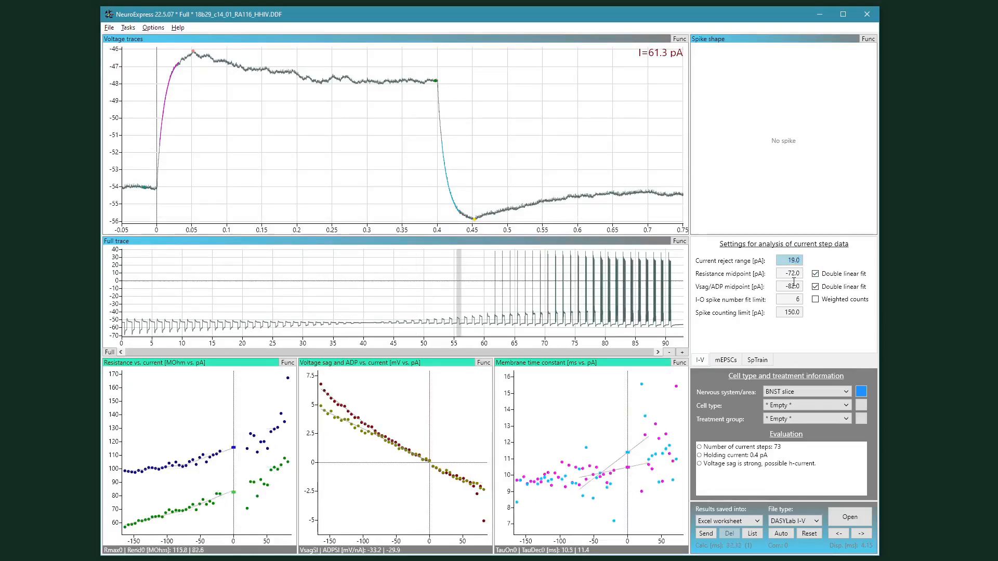
key("Up")
key("Up")
key("Up")
key("Up")
key("Up")
key("Up")
key("Up")
key("Up")
key("Up")
key("Up")
key("Up")
key("Up")
key("Up")
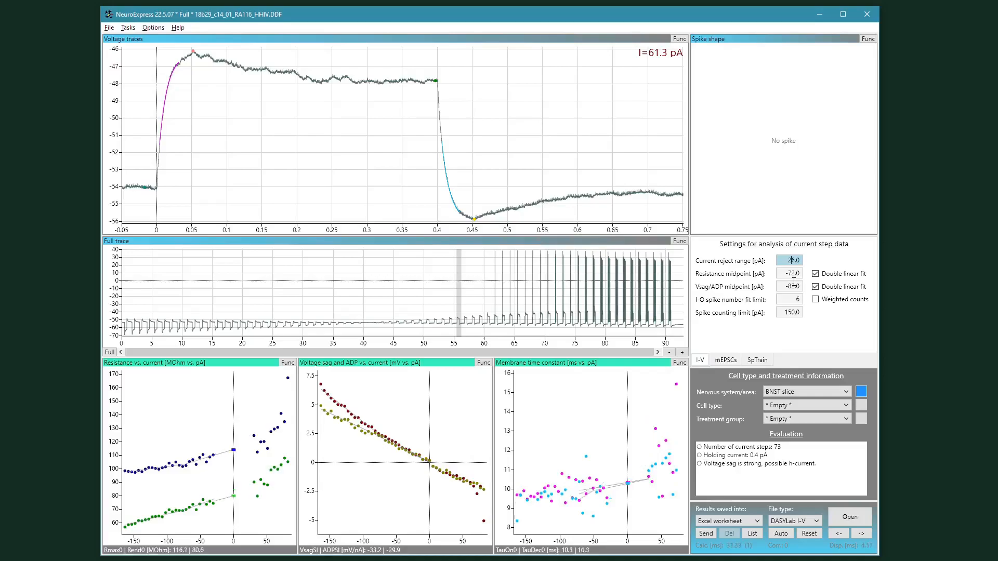
key("Up")
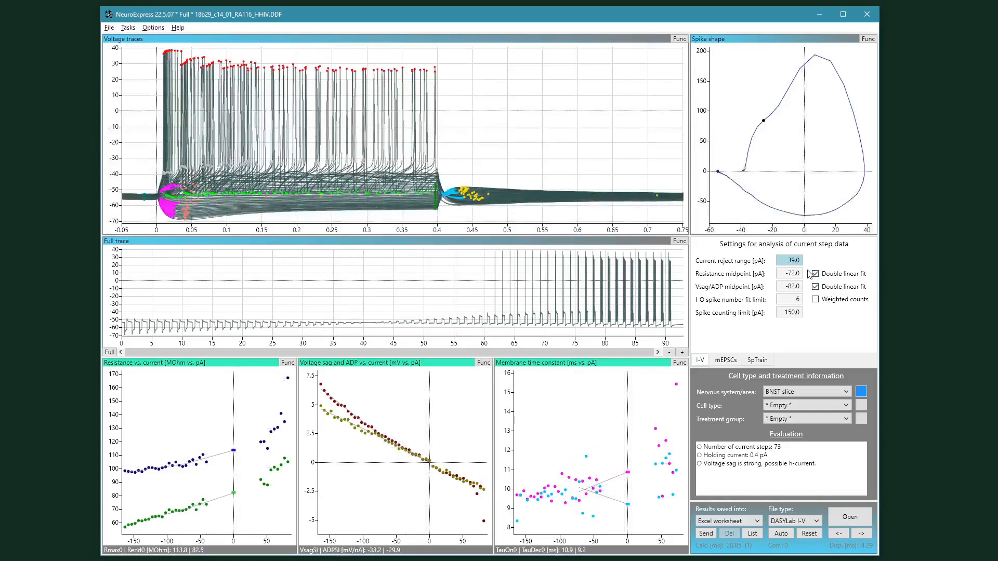
scroll(797, 259, "down", 9)
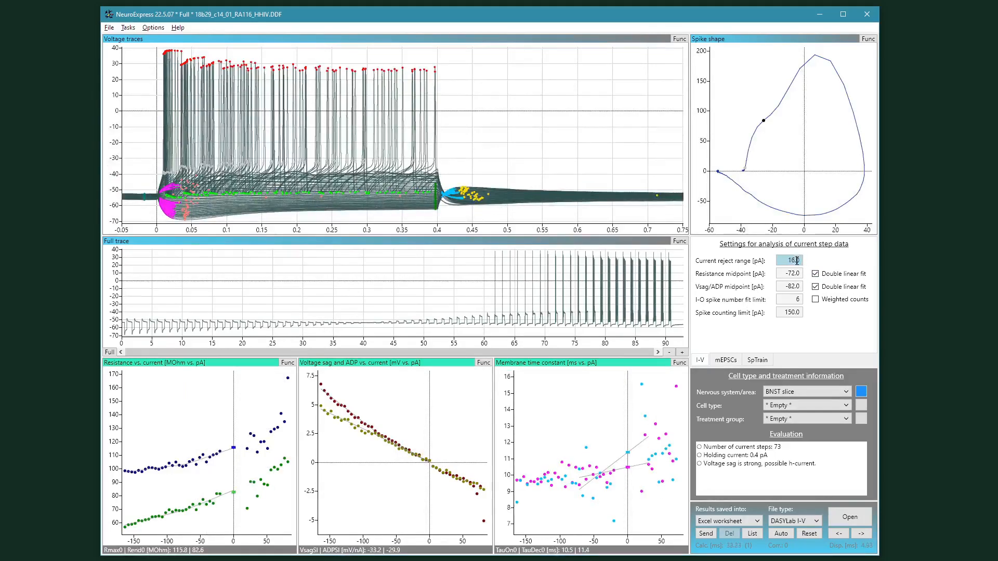
scroll(796, 261, "down", 3)
scroll(795, 261, "down", 1)
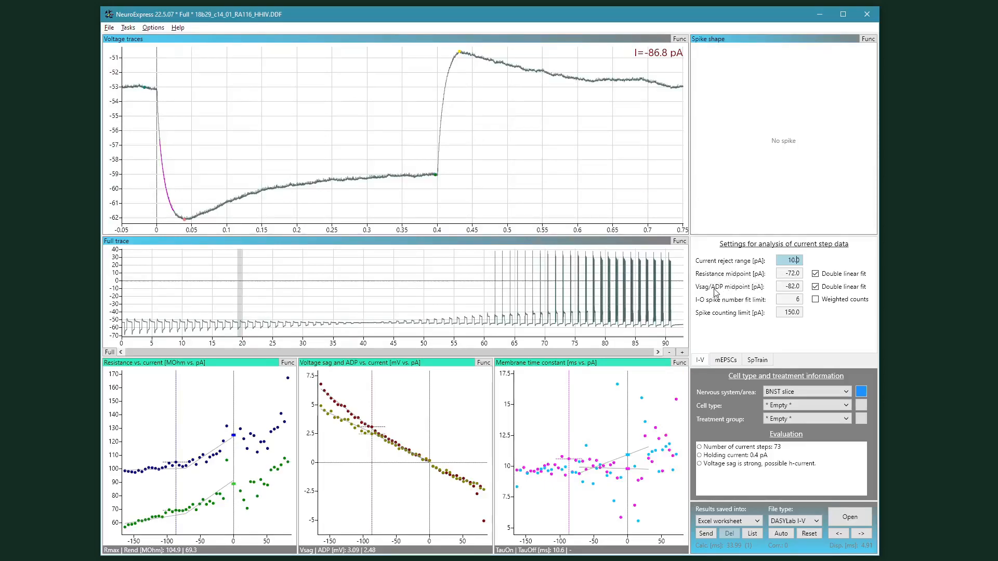
left_click(191, 423)
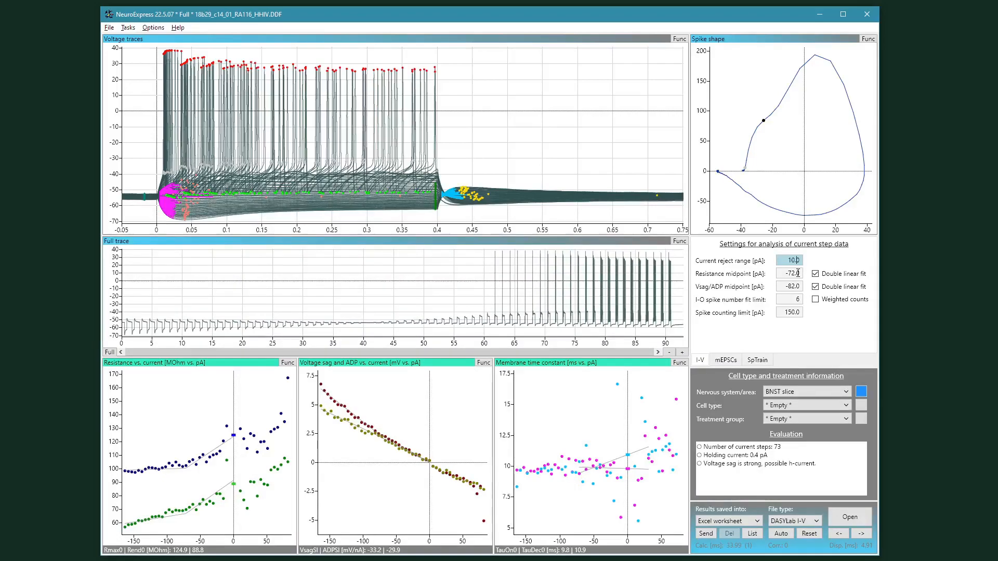
Step: Set the resistance midpoint to -80.0 pA
left_click(798, 273)
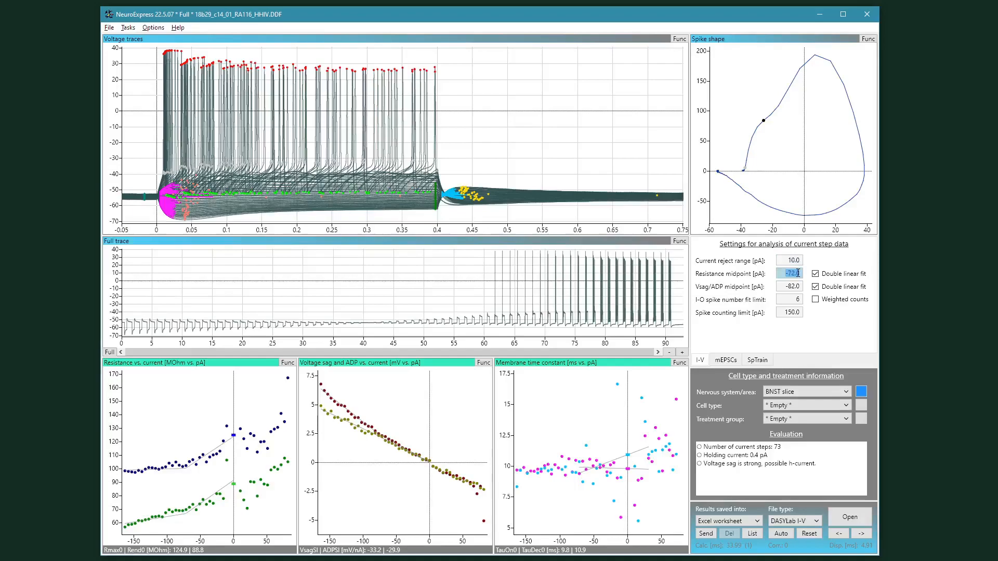
type("-100")
key("BackSpace")
key("BackSpace")
type("40")
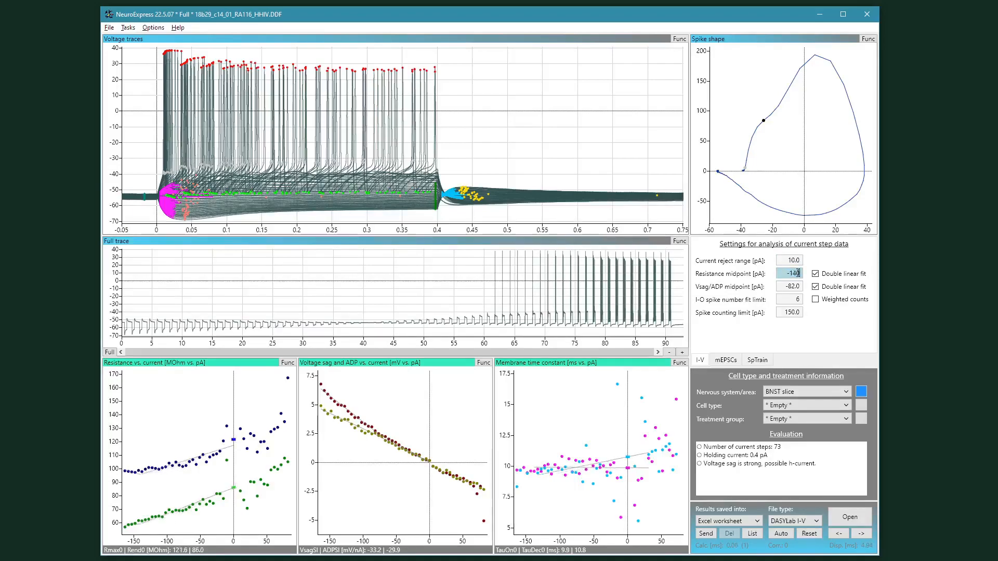
key("BackSpace")
key("BackSpace")
type("30")
scroll(798, 273, "up", 20)
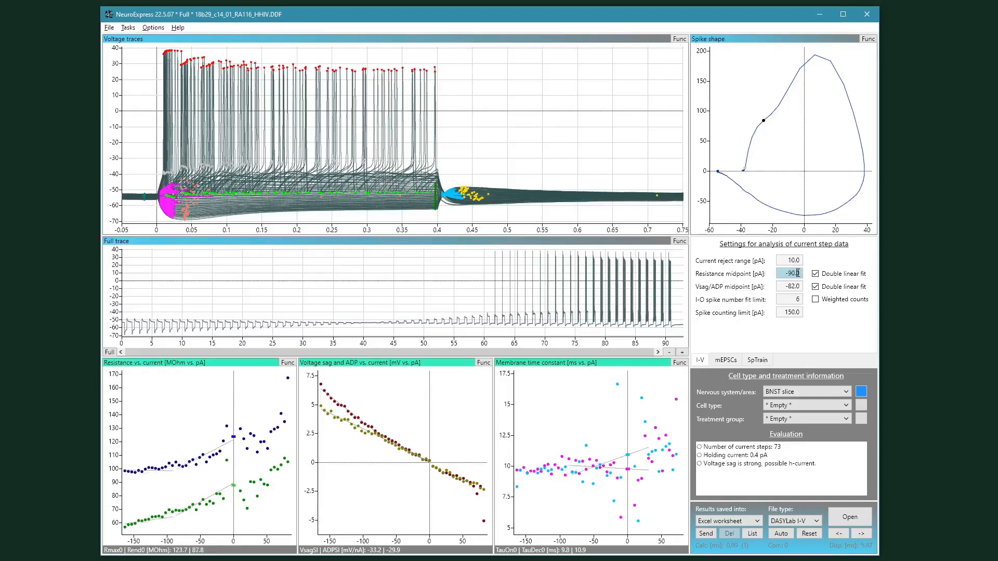
scroll(798, 273, "up", 12)
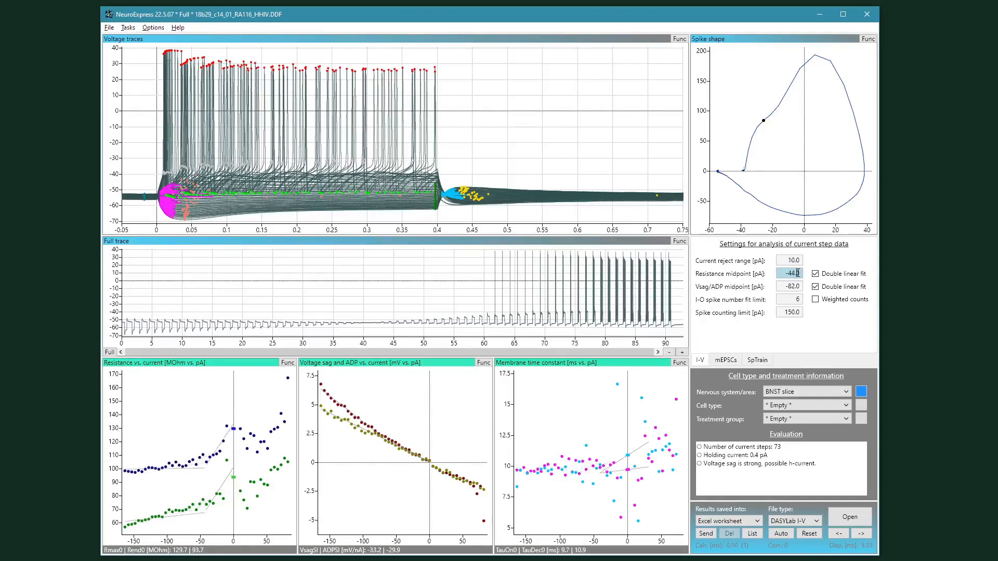
scroll(797, 273, "down", 13)
scroll(798, 273, "down", 10)
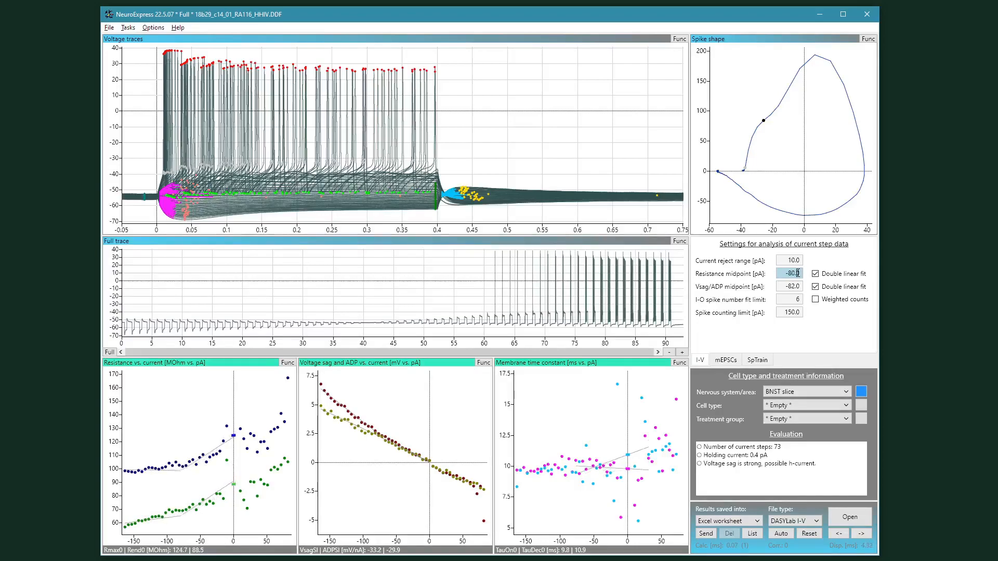
Step: Turn off double linear fit for both the resistance and the Vsag/ADP analyses
left_click(815, 274)
left_click(816, 275)
left_click(821, 276)
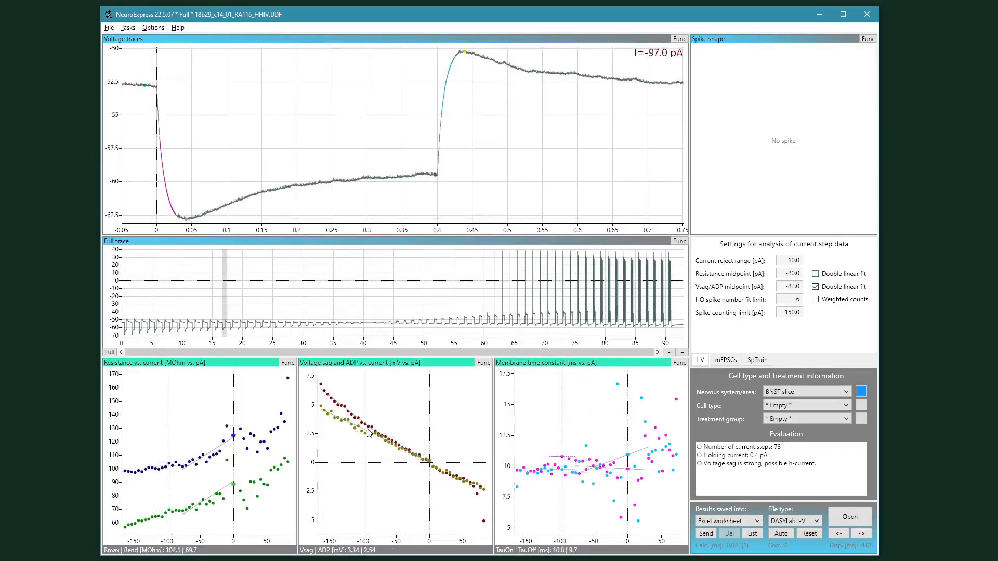
left_click(823, 289)
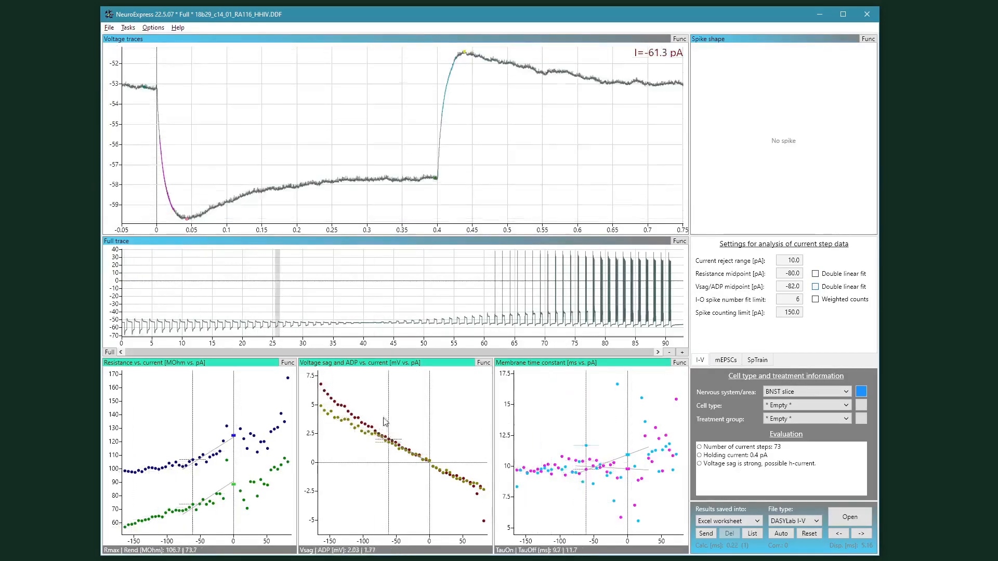
Step: Set the Vsag/ADP midpoint to -76.0 pA
left_click(798, 288)
scroll(797, 289, "down", 3)
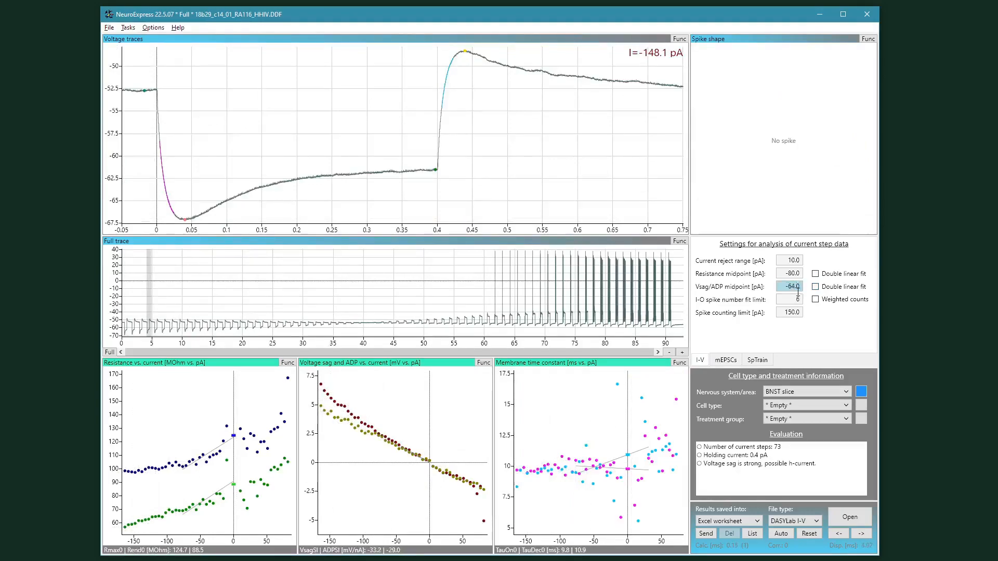
scroll(798, 291, "down", 7)
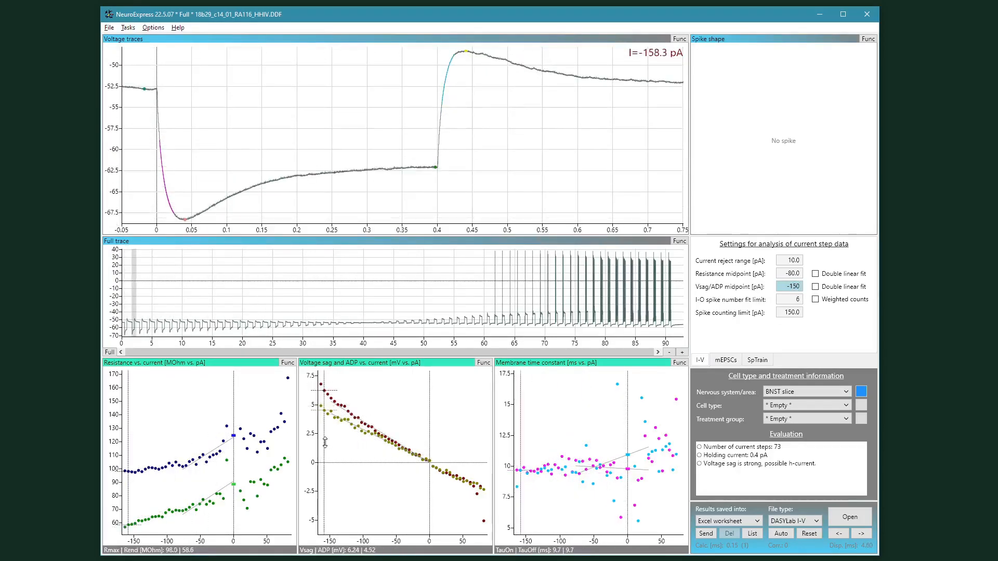
scroll(816, 311, "up", 3)
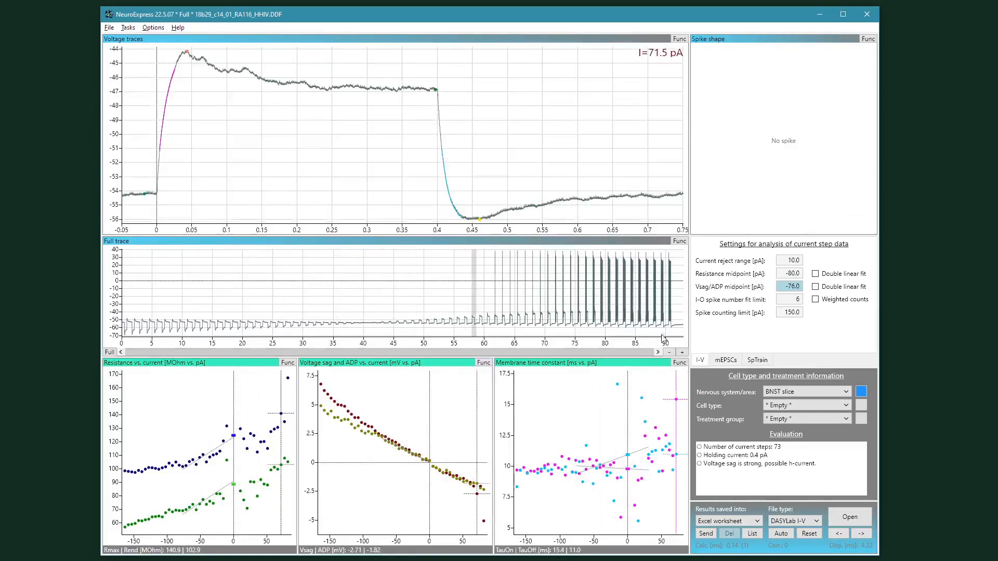
Step: Switch the third bottom plot to Spike number vs. current
right_click(545, 389)
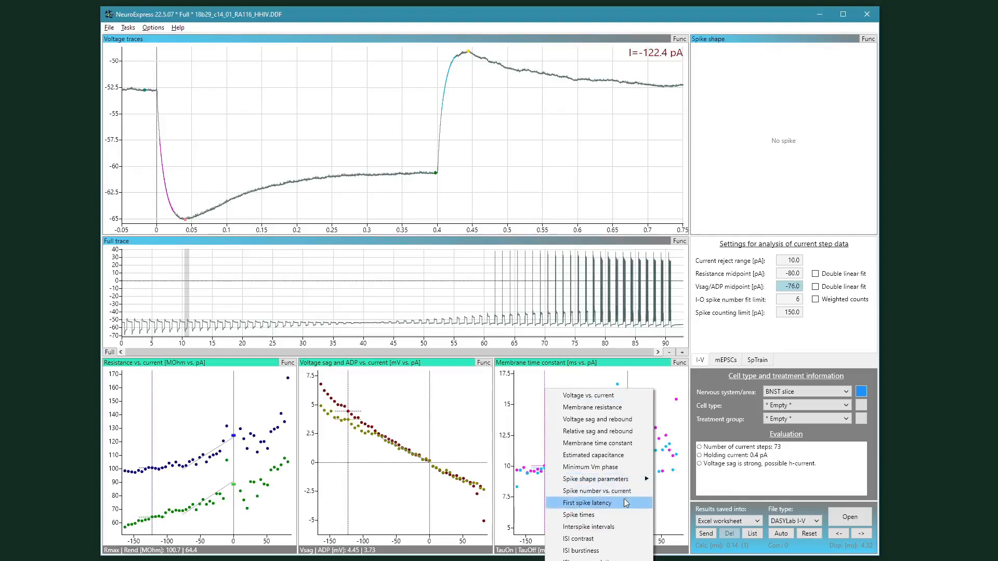
left_click(584, 491)
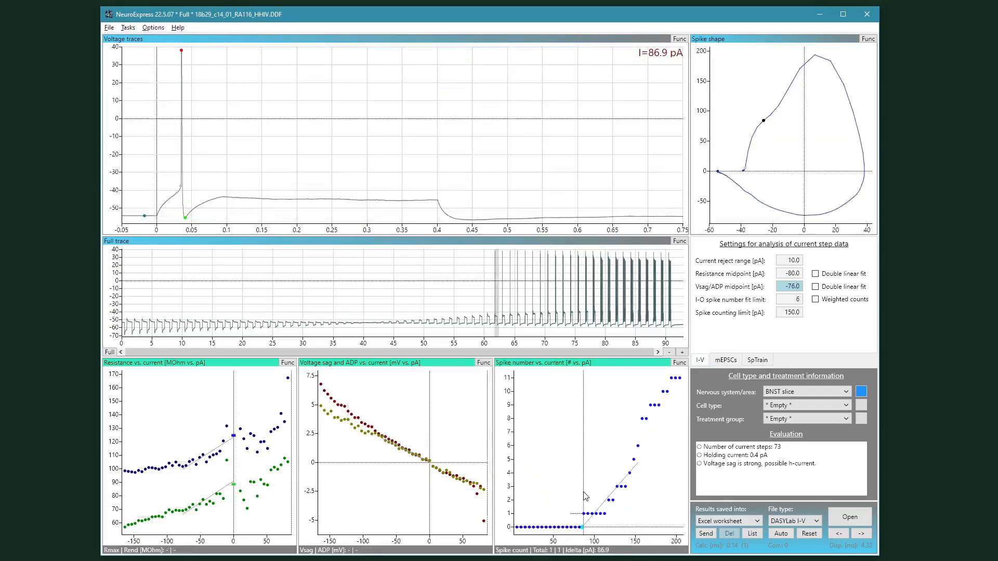
Step: Inspect individual current steps by selecting points on the spike number vs. current plot
left_click(556, 524)
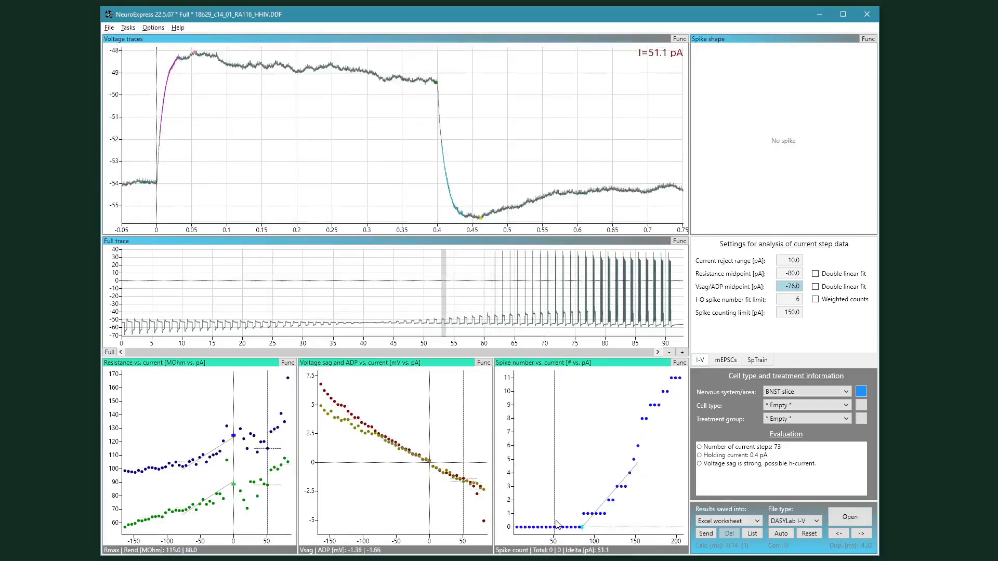
left_click(630, 481)
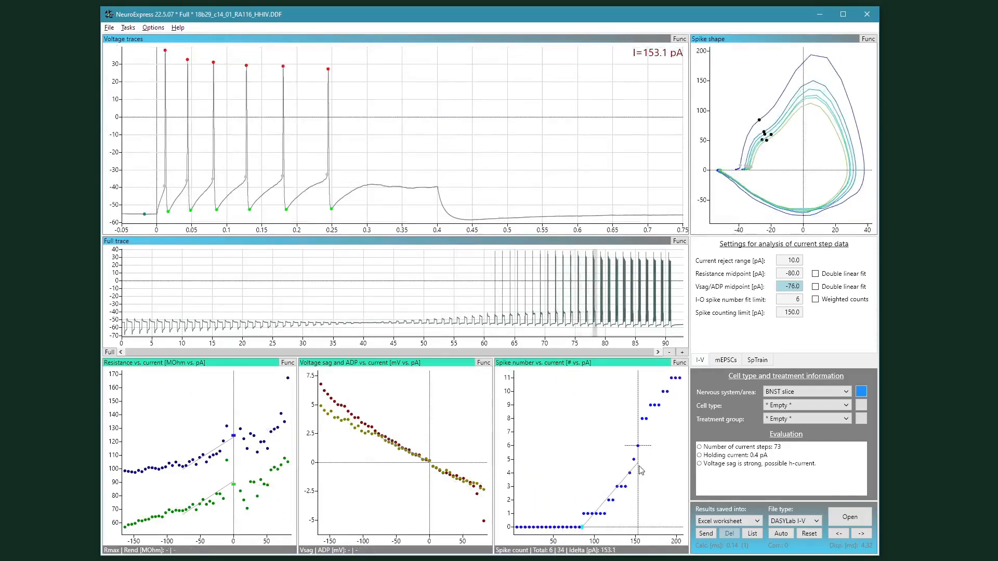
mouse_move(627, 481)
left_mouse_down()
mouse_move(596, 522)
mouse_move(638, 464)
mouse_move(592, 517)
mouse_move(637, 473)
left_mouse_up()
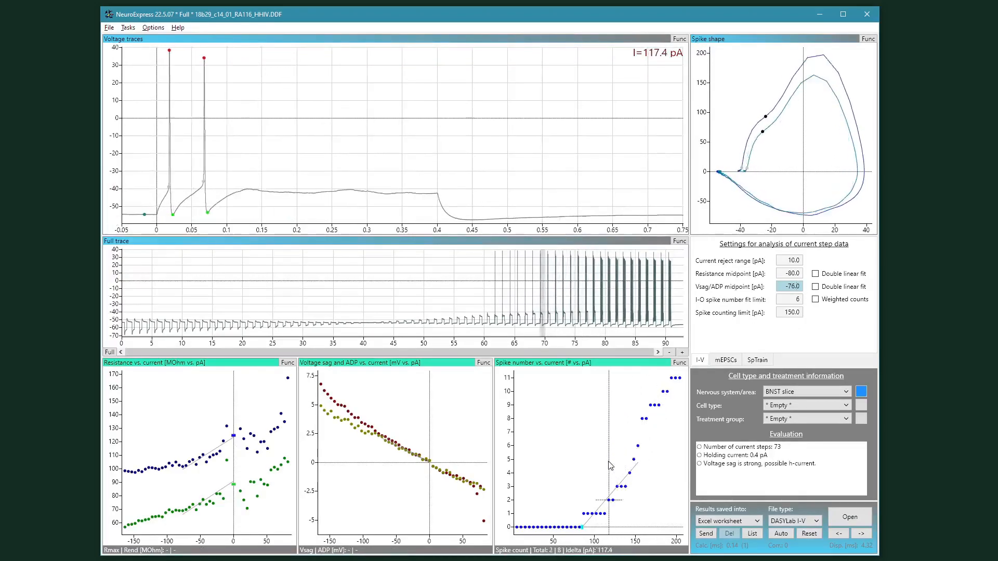
Step: Set the I-O spike number fit limit to 7
left_click(788, 299)
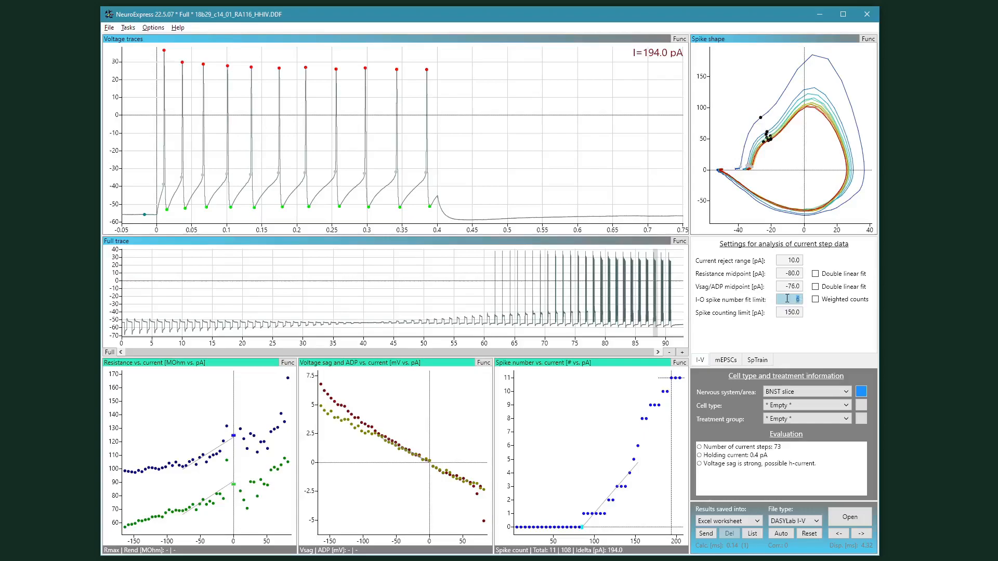
type("5")
scroll(786, 299, "down", 2)
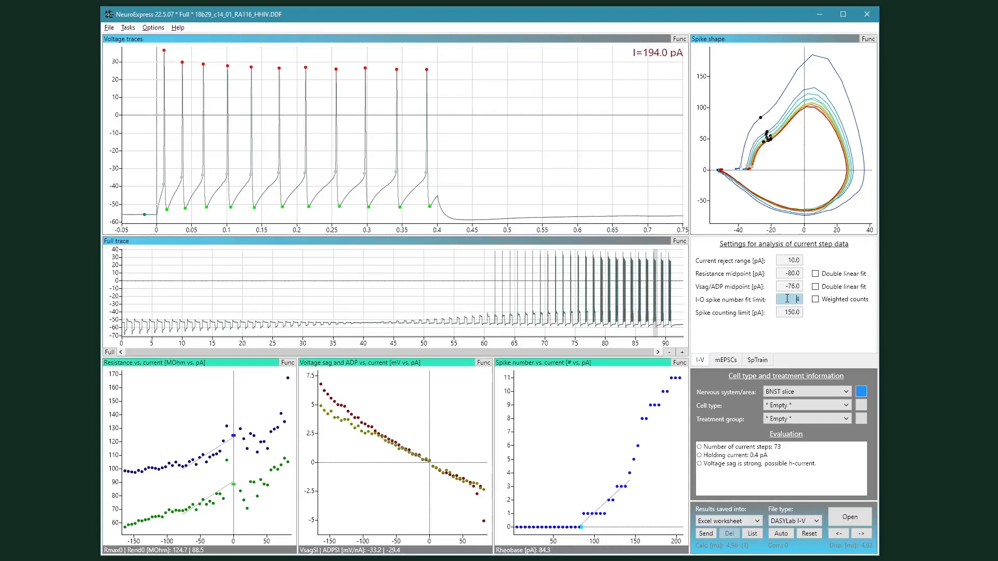
scroll(787, 298, "down", 1)
scroll(787, 299, "up", 3)
scroll(786, 299, "up", 4)
scroll(787, 299, "up", 2)
scroll(787, 298, "down", 3)
Step: Check the fit by selecting several points along the spike number vs. current plot
left_click(681, 497)
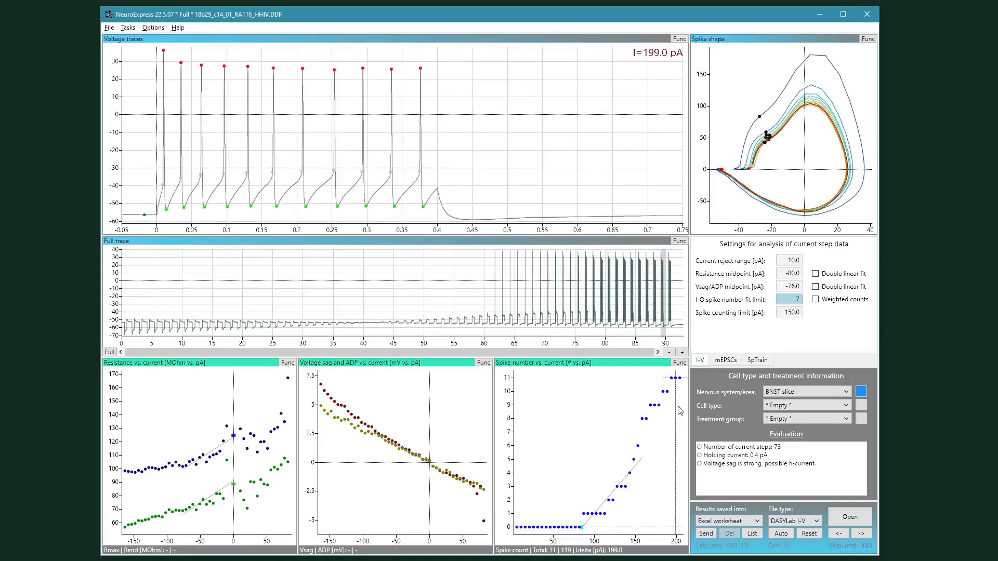
left_click(681, 402)
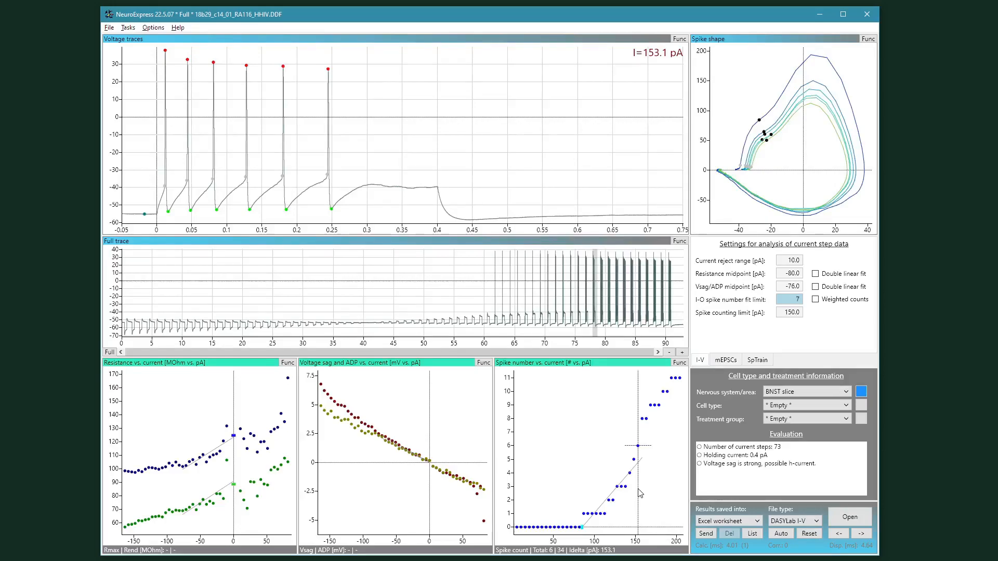
left_click(639, 496)
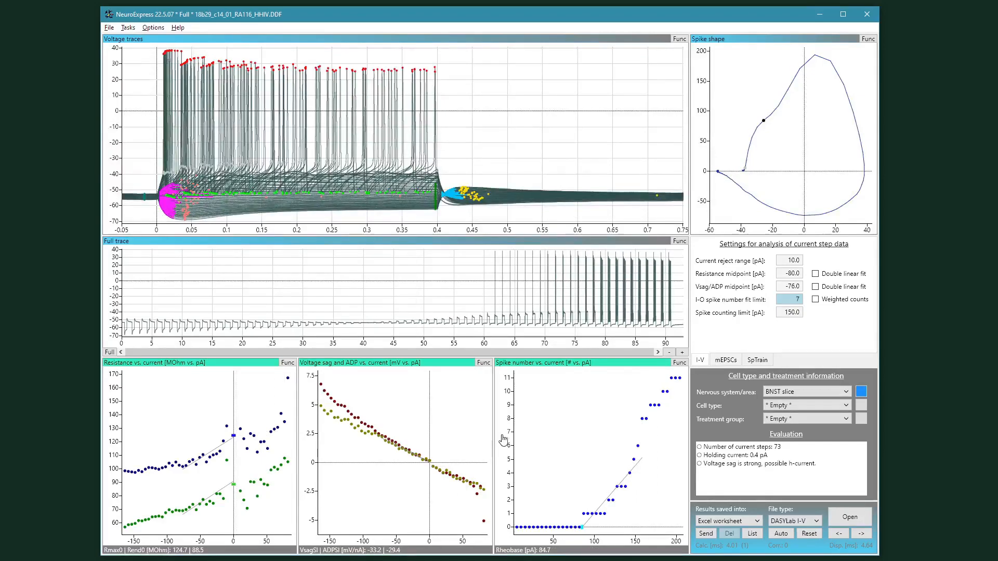
left_click(511, 382)
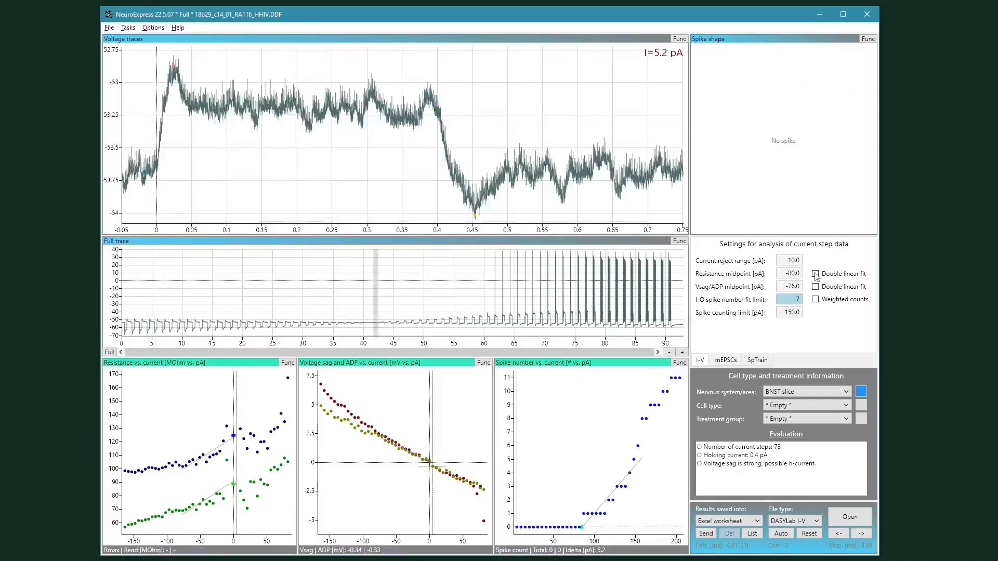
Step: Set the spike counting limit to 180 pA
double_click(796, 313)
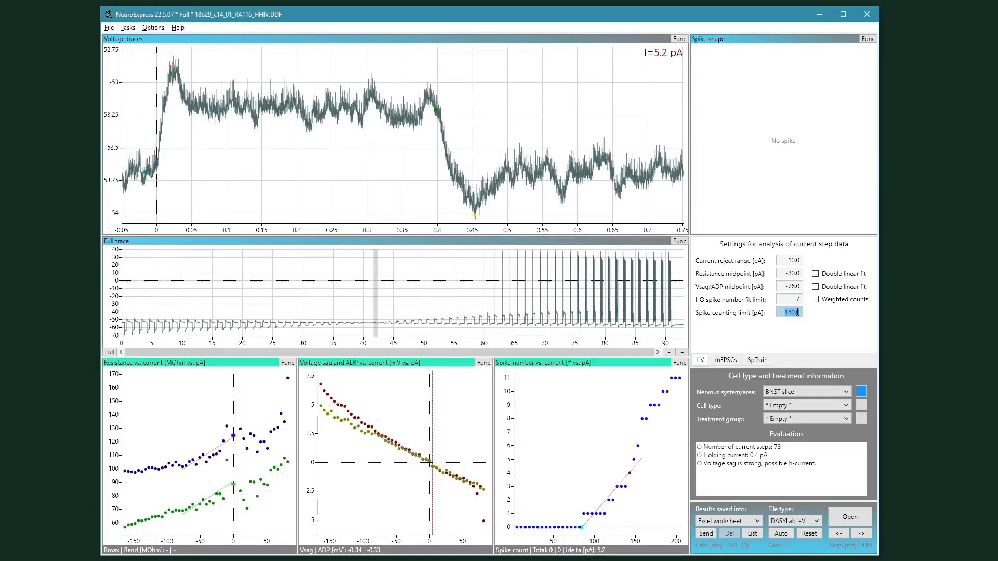
type("200")
scroll(805, 326, "down", 8)
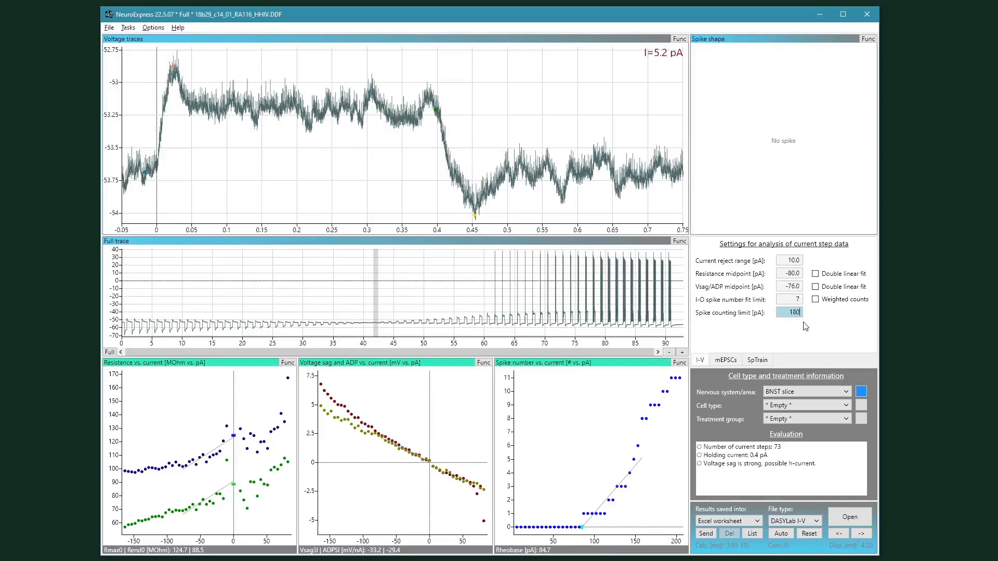
scroll(757, 404, "up", 2)
scroll(756, 405, "down", 1)
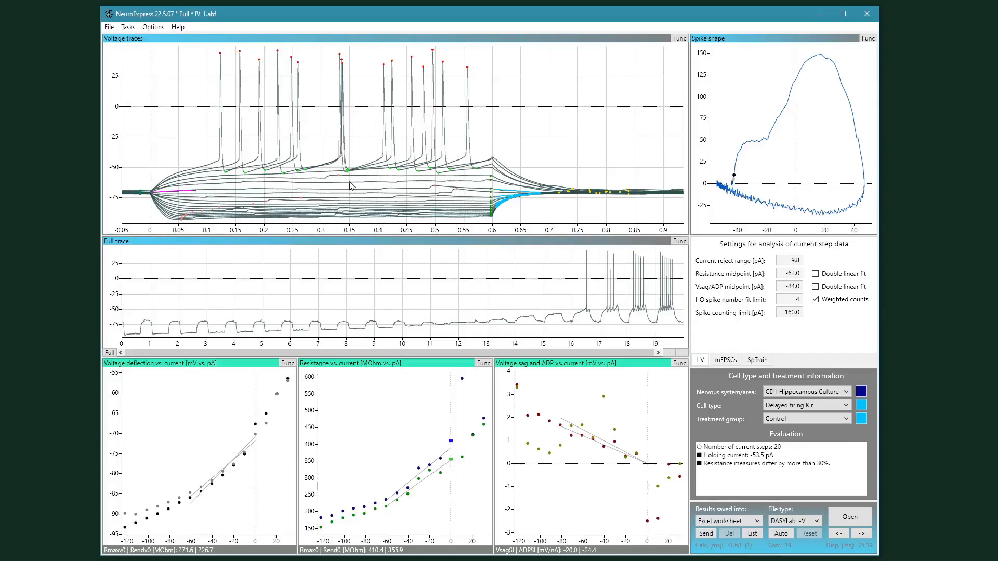
Step: Inspect a current step by selecting a point on the voltage deflection vs. current plot
left_click(289, 376)
left_click_drag(284, 384, 266, 404)
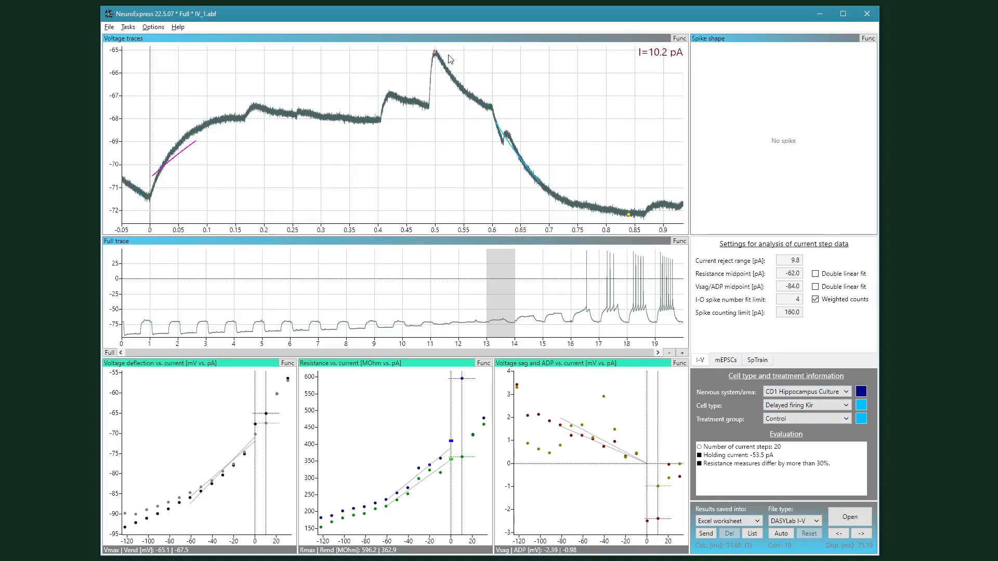
Step: Switch to manual correction mode and reposition the peak and fit markers on the 10.2 pA voltage trace
left_click(783, 533)
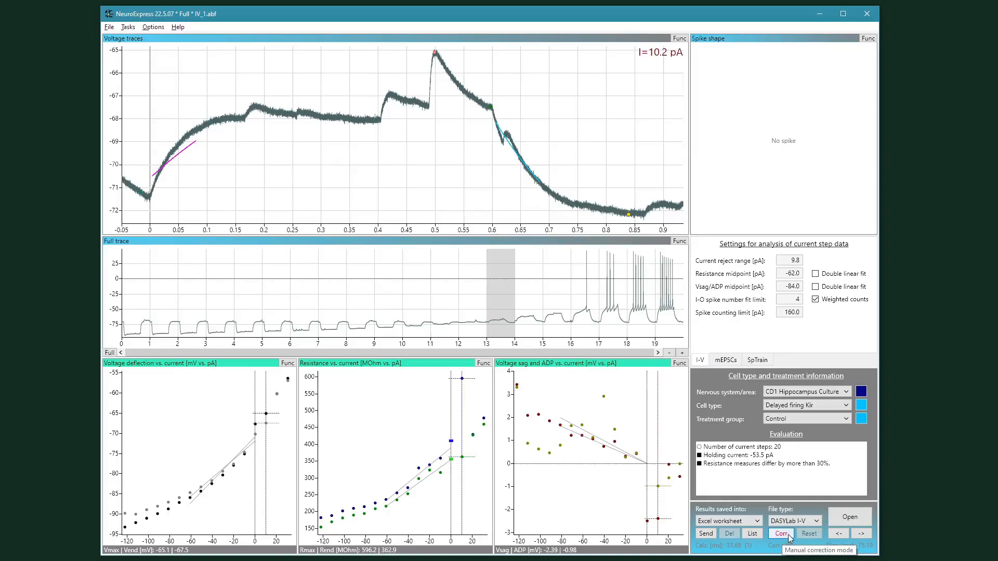
left_click(788, 534)
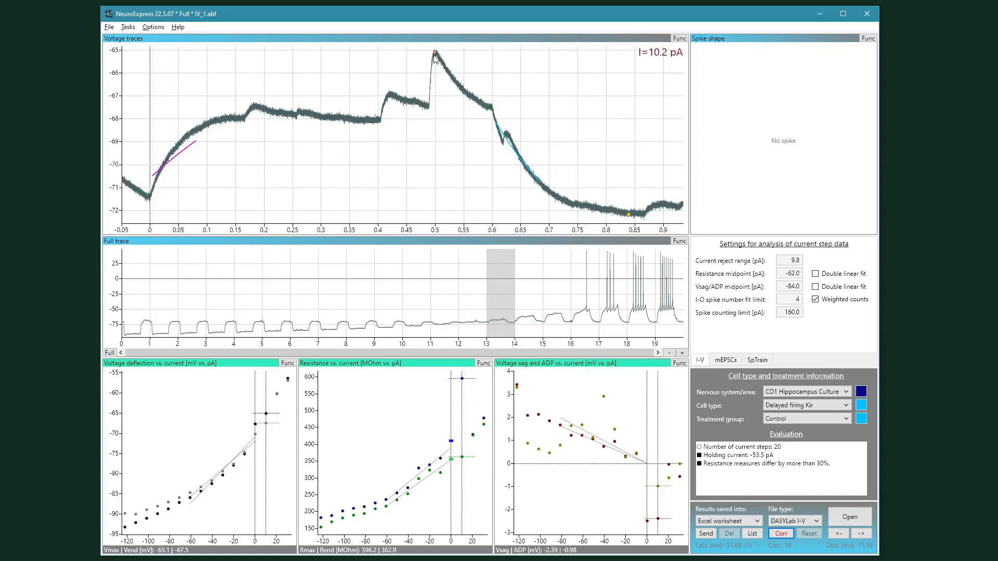
mouse_move(435, 54)
left_mouse_down()
mouse_move(407, 69)
mouse_move(289, 85)
mouse_move(246, 99)
mouse_move(230, 118)
left_mouse_up()
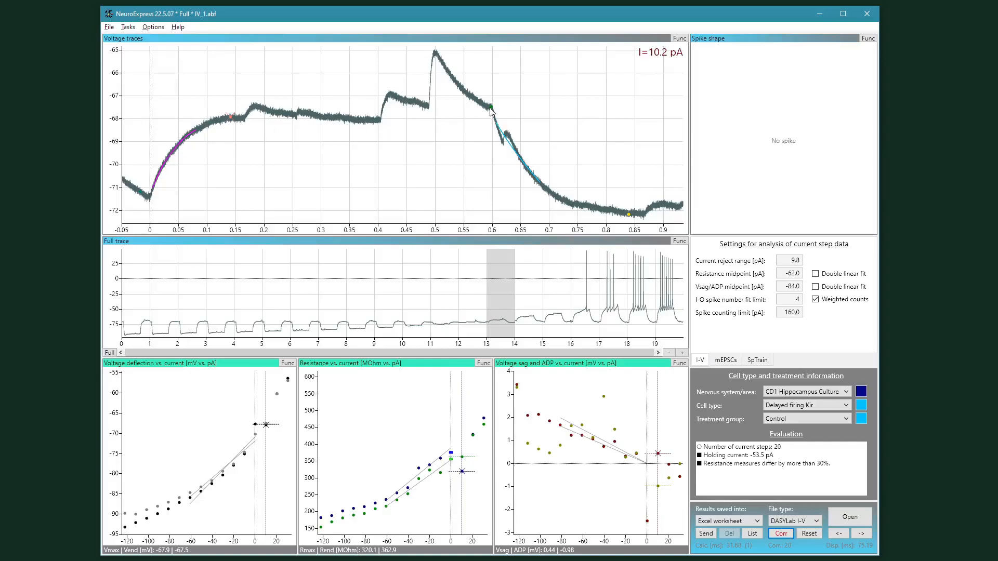
left_click_drag(491, 111, 492, 125)
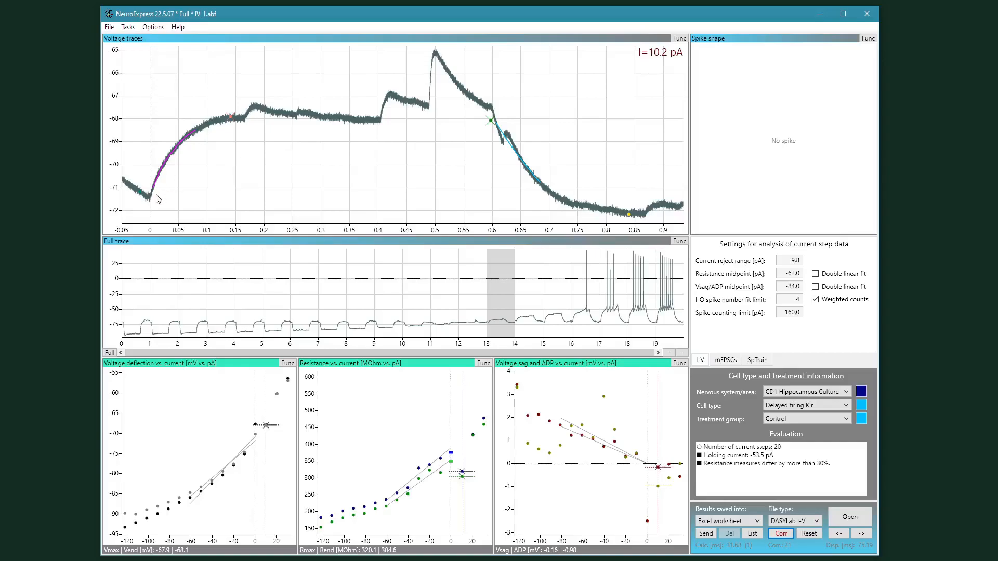
left_click_drag(141, 193, 138, 202)
Step: Select the -20.2, -40.6 and -30.4 pA current steps and reposition their voltage sag and recovery markers
mouse_move(483, 418)
left_mouse_down()
mouse_move(459, 457)
mouse_move(436, 463)
left_mouse_up()
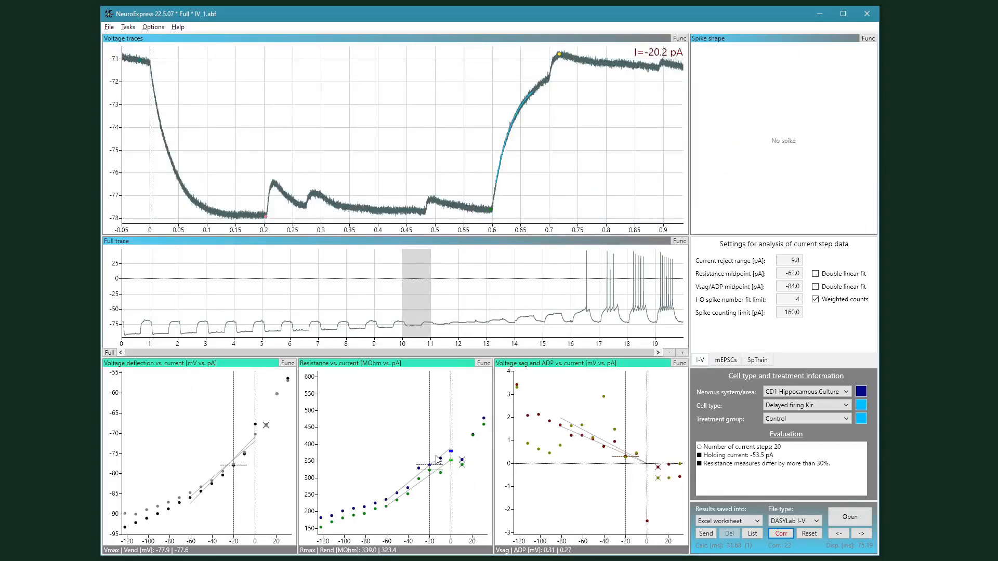
left_click_drag(437, 461, 442, 434)
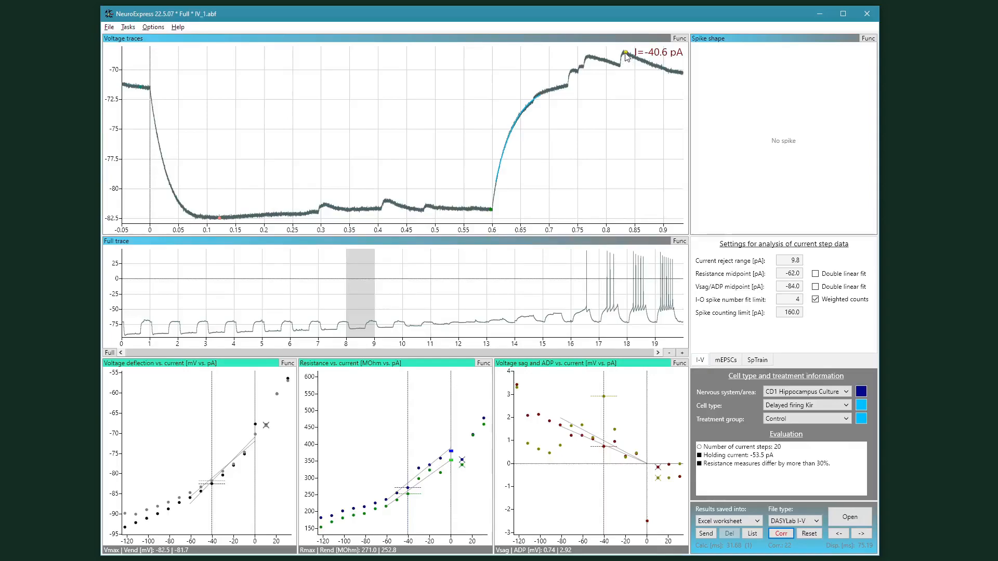
left_click_drag(626, 55, 581, 84)
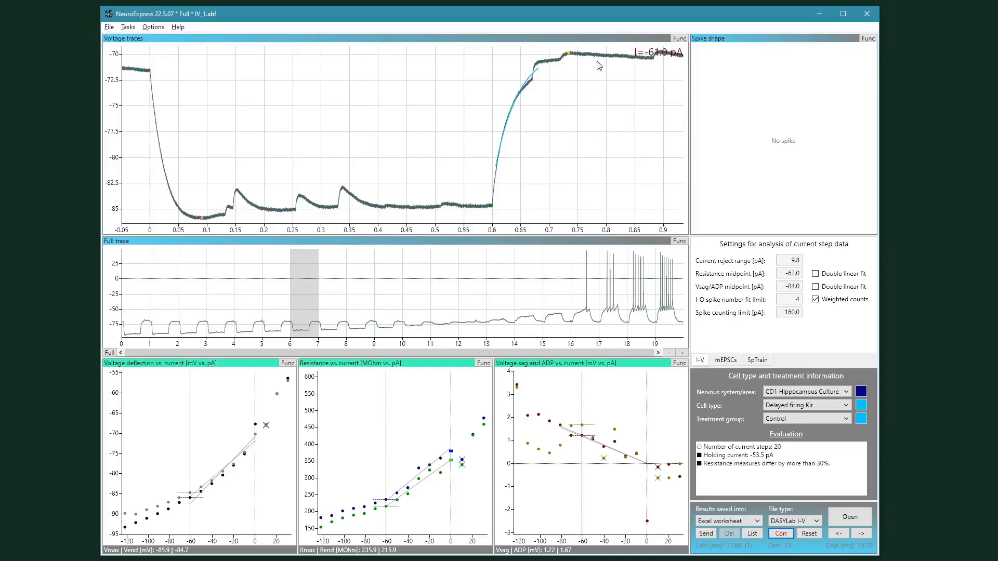
left_click(570, 57)
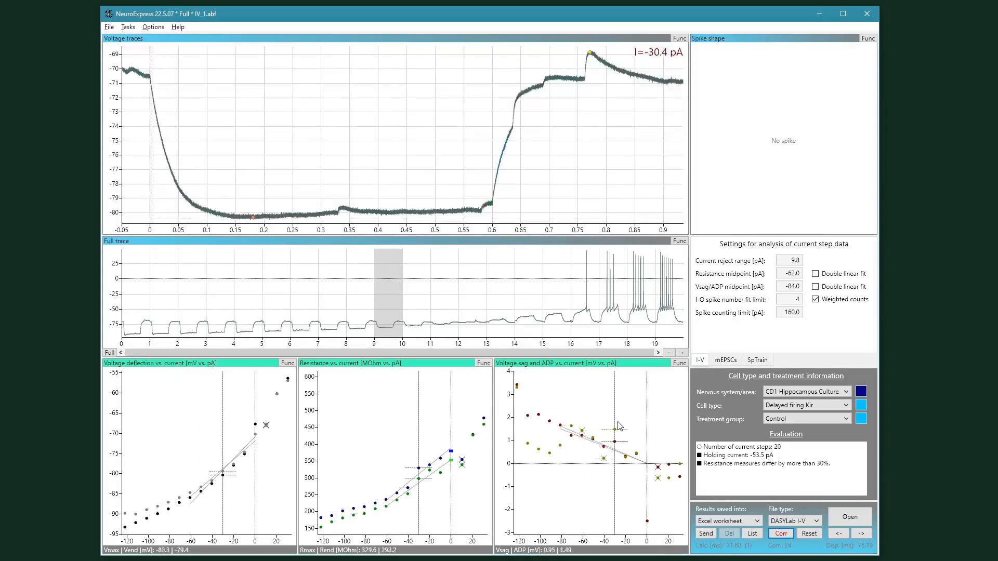
left_click_drag(590, 53, 561, 82)
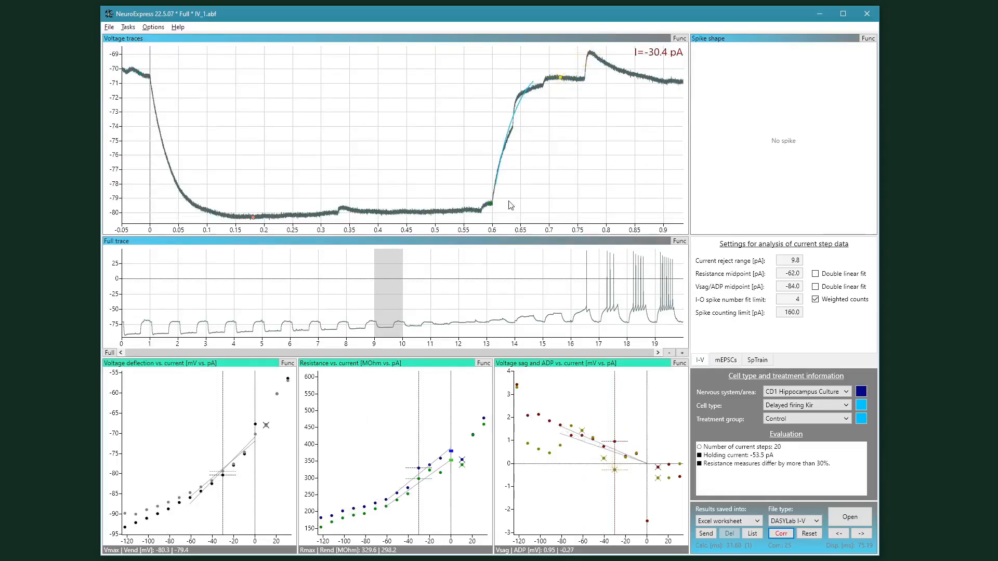
left_click_drag(490, 207, 491, 211)
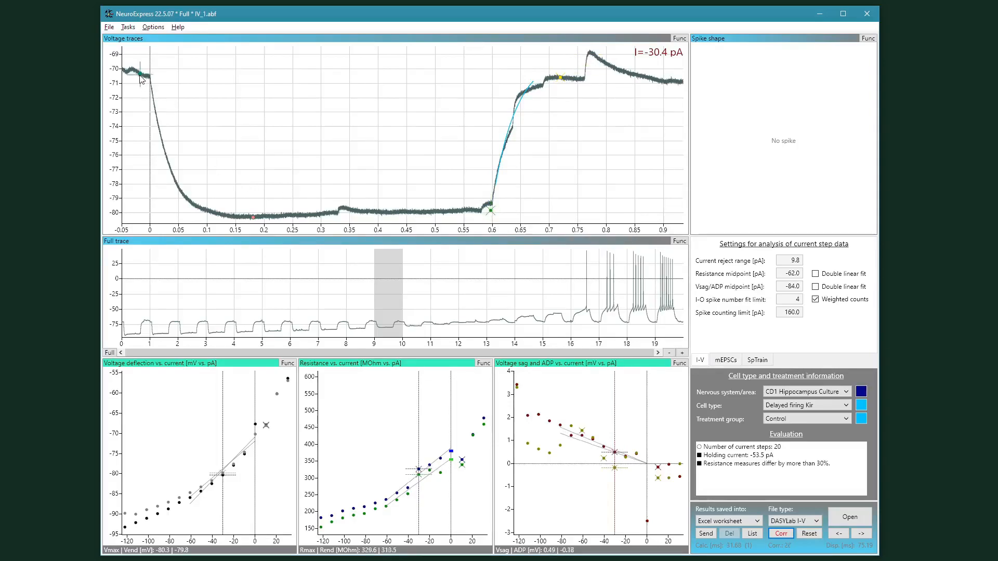
Step: Select the 0.2 pA and -122.1 pA current steps and manually move their peak and sag markers
left_click(336, 460)
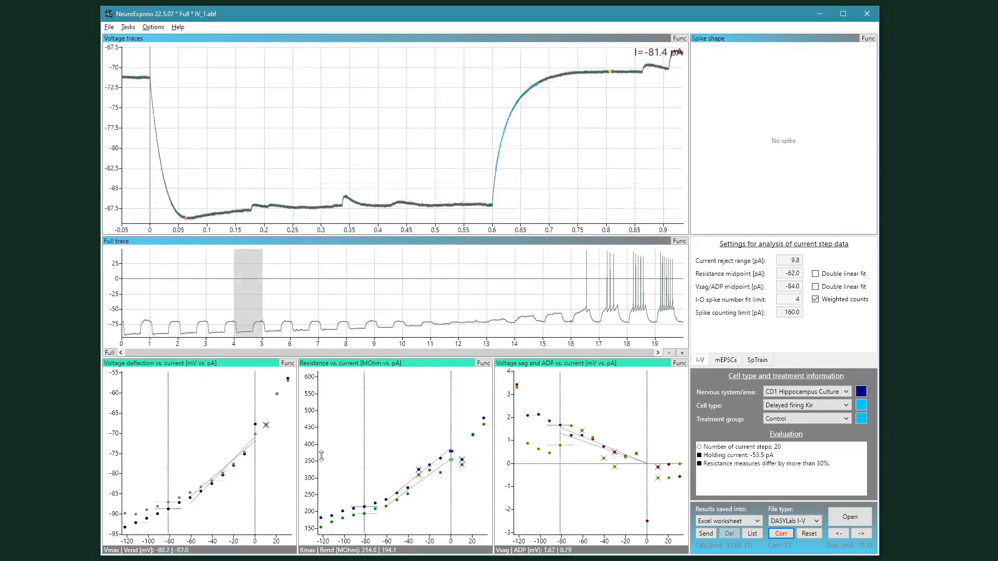
left_click(519, 384)
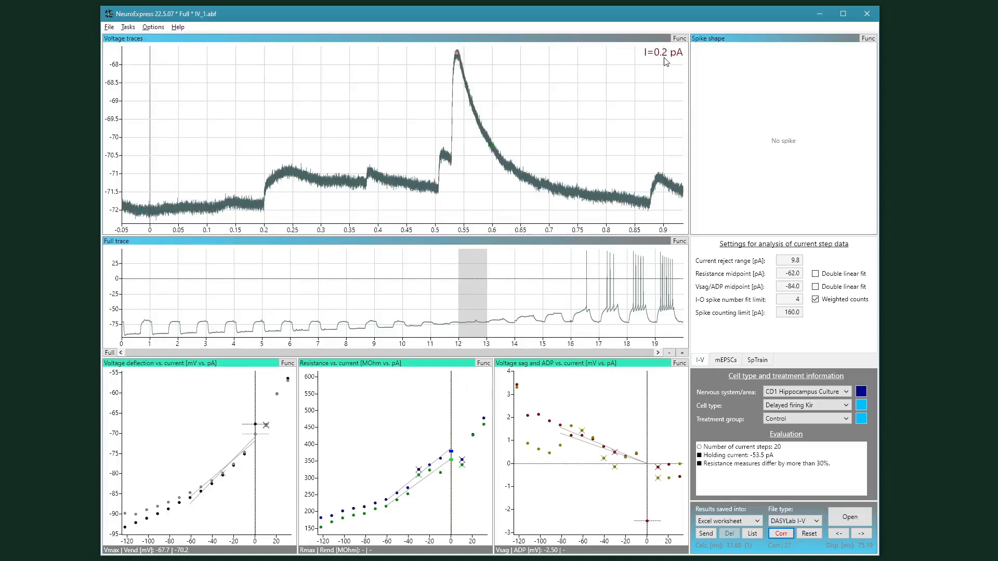
mouse_move(456, 54)
left_mouse_down()
mouse_move(215, 197)
mouse_move(212, 209)
mouse_move(234, 209)
left_mouse_up()
mouse_move(494, 148)
left_mouse_down()
mouse_move(483, 216)
mouse_move(484, 208)
left_mouse_up()
left_click(517, 384)
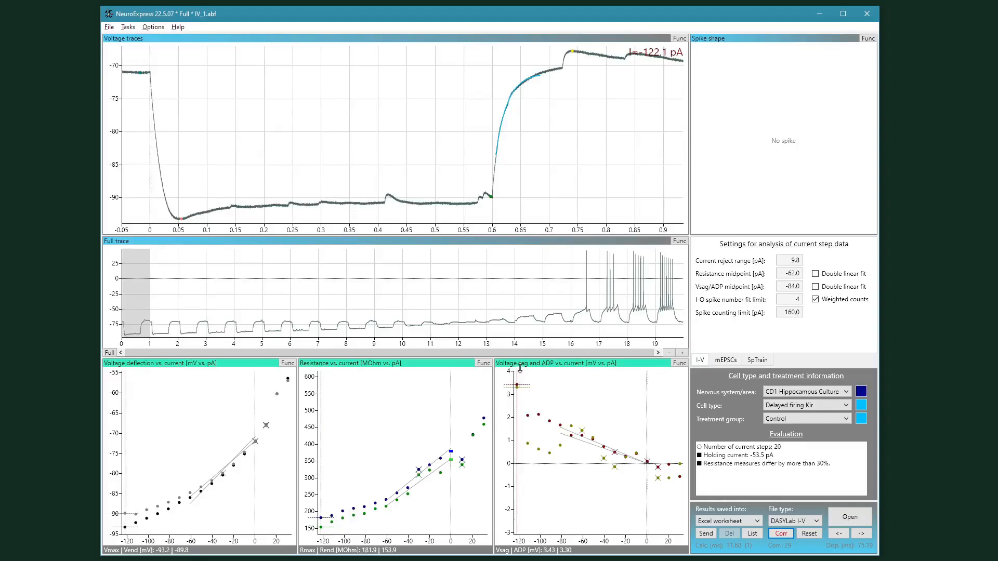
left_click(492, 203)
left_click_drag(573, 53, 582, 70)
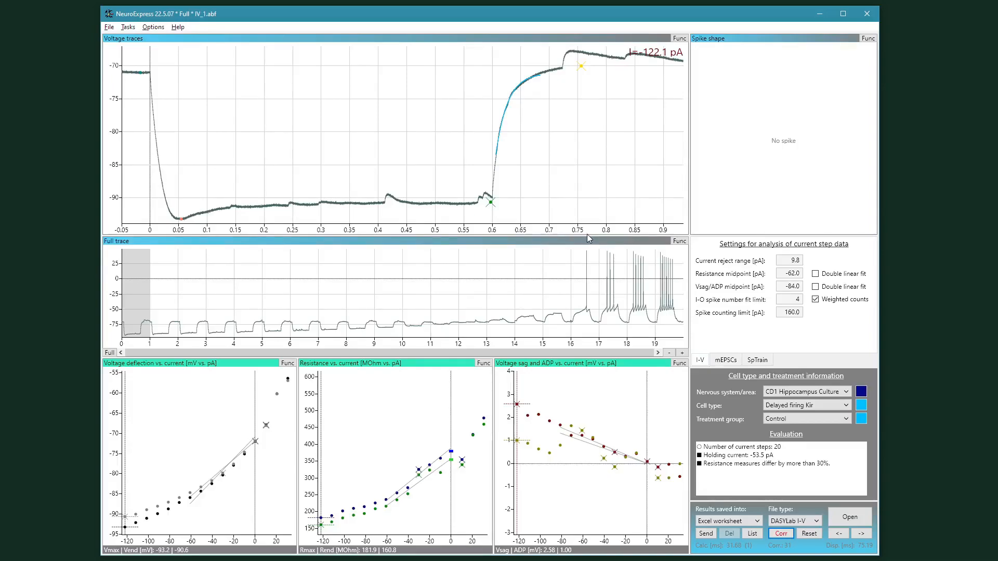
Step: Open the recording 18503_c01_01_RA99_IV.DDF from the NeuroExpress Data folder on the local disk
left_click(851, 517)
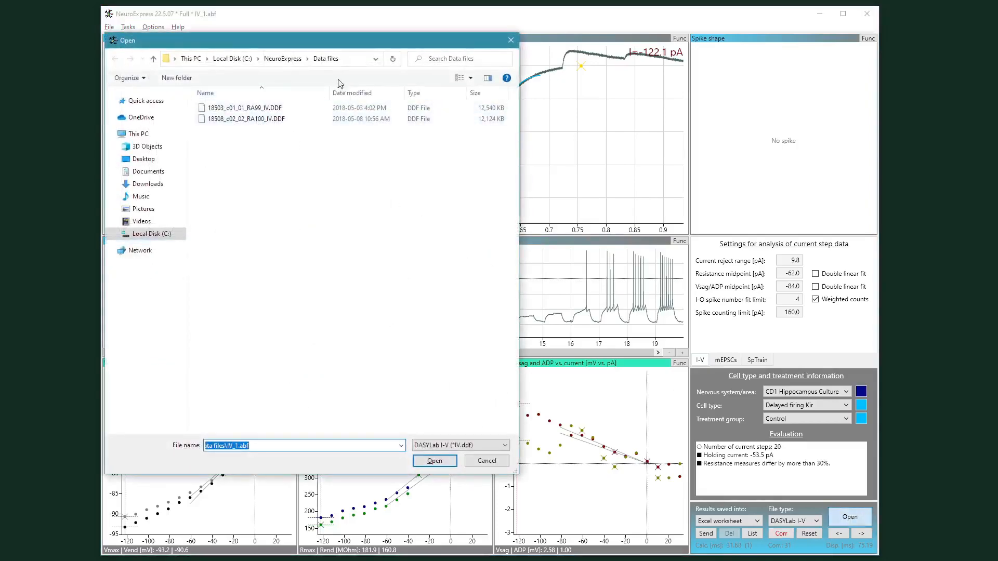
left_click(234, 59)
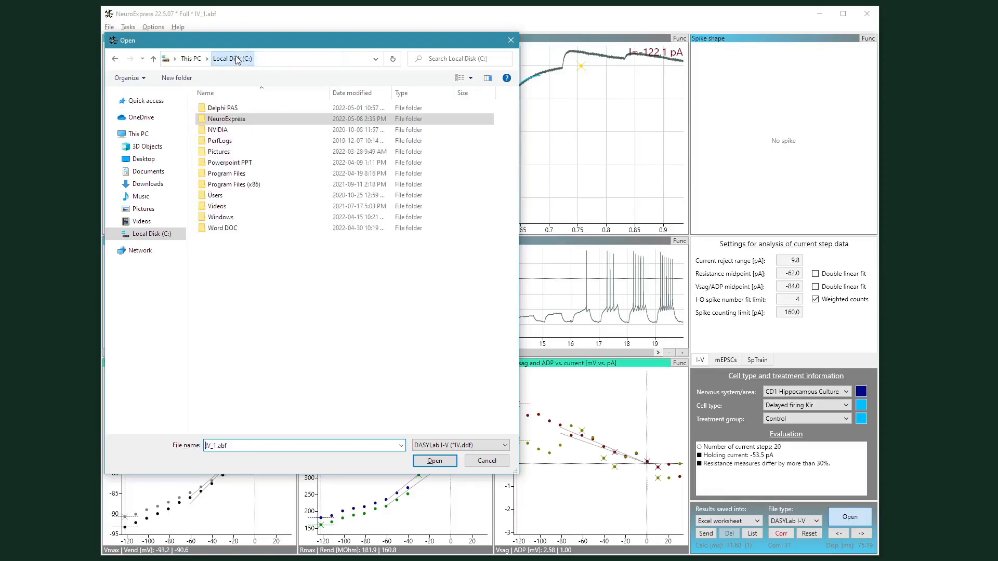
double_click(222, 110)
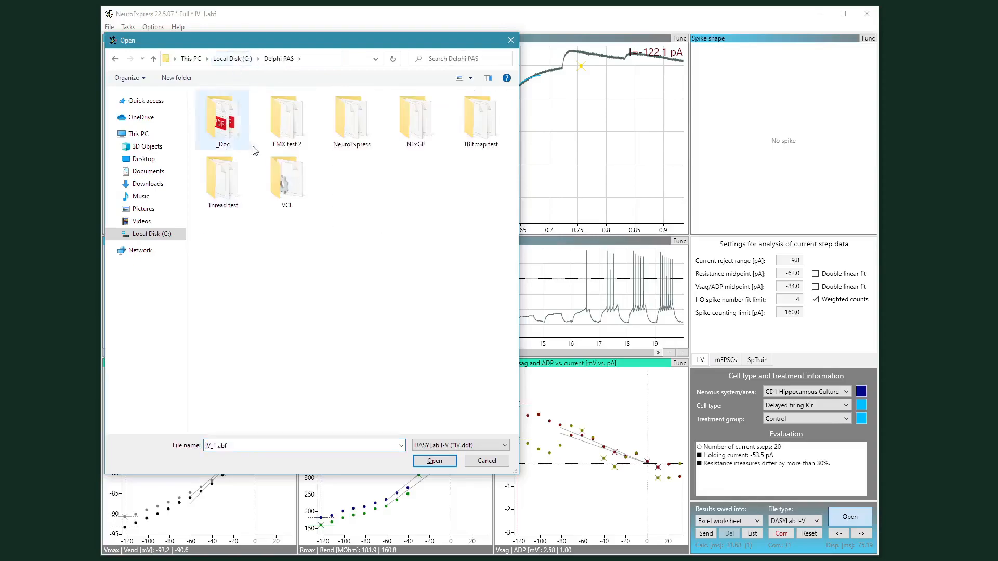
double_click(352, 150)
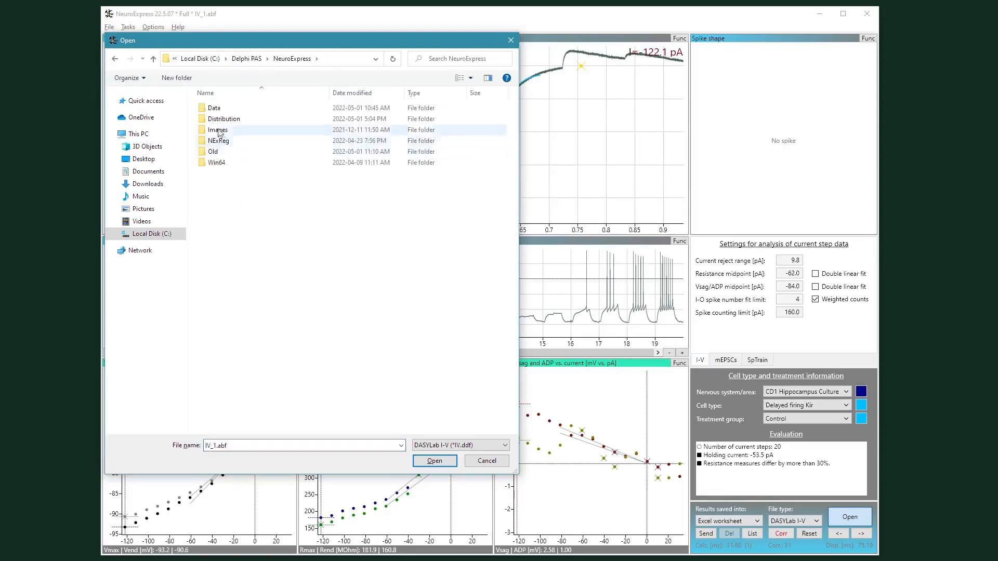
double_click(213, 106)
double_click(266, 241)
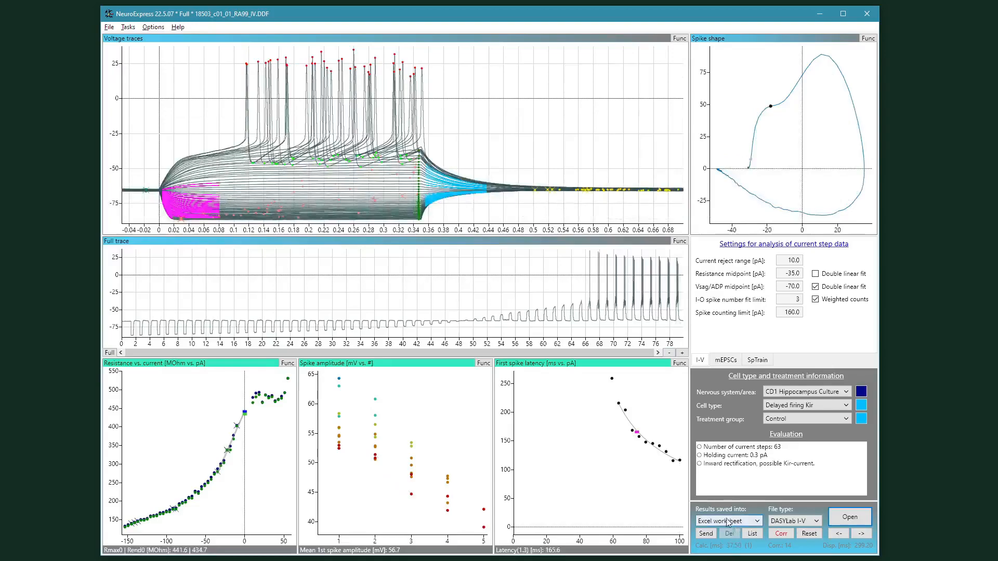
Step: Choose Excel worksheet as the results output and send the calculated parameters
left_click(759, 524)
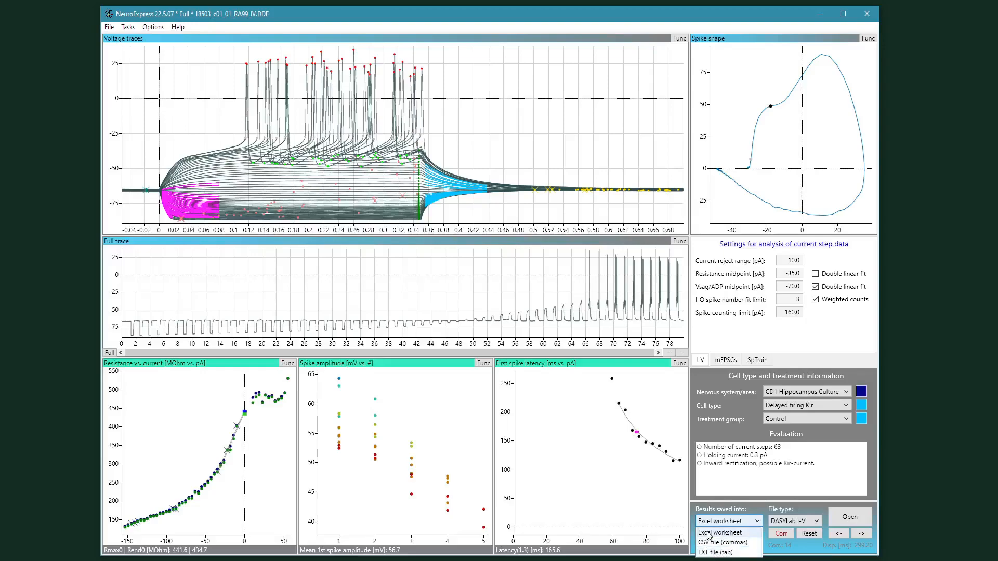
left_click(755, 535)
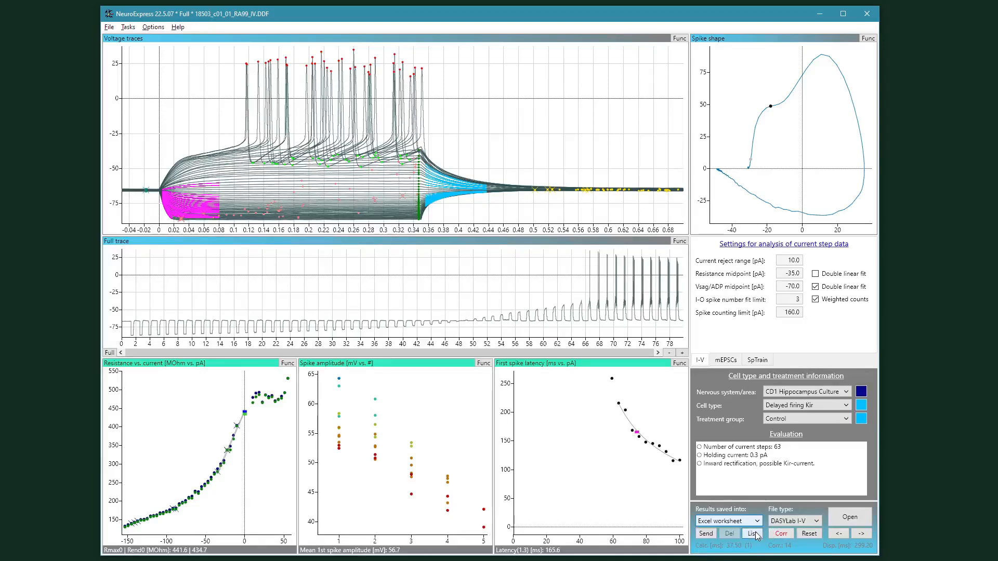
left_click(706, 534)
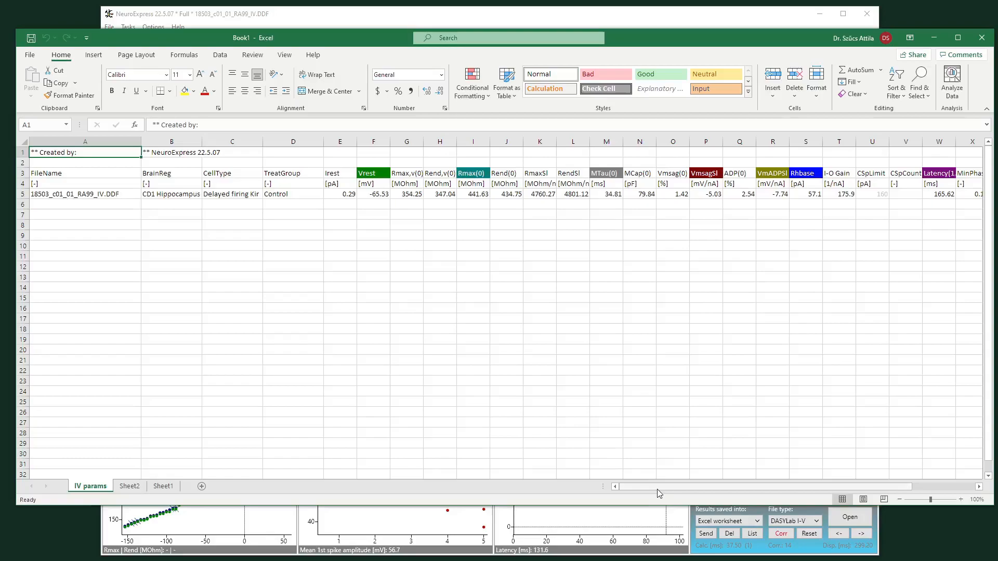
Step: Examine the exported parameter columns and values in the Excel worksheet
left_click_drag(657, 493, 634, 511)
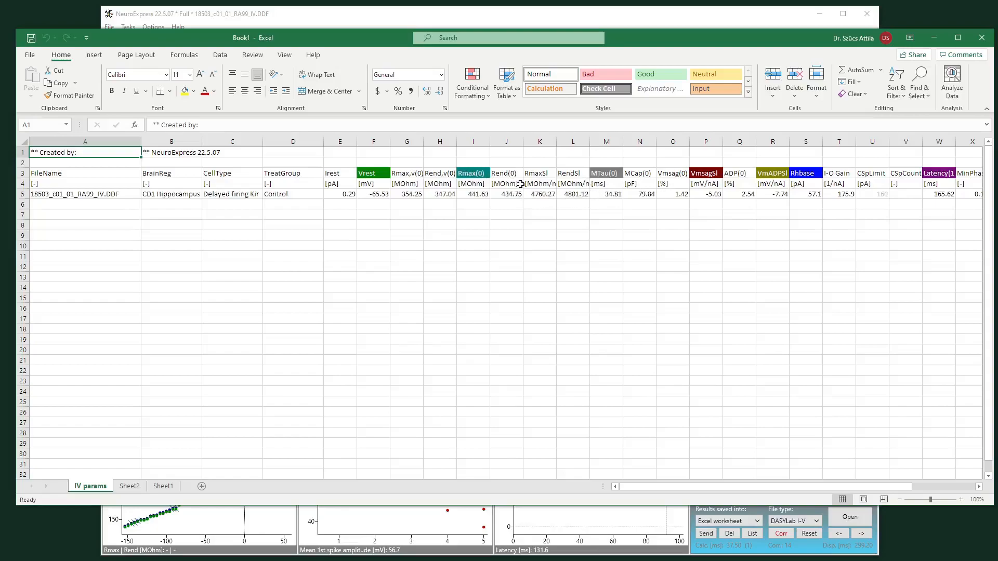
left_click(476, 195)
left_click(508, 194)
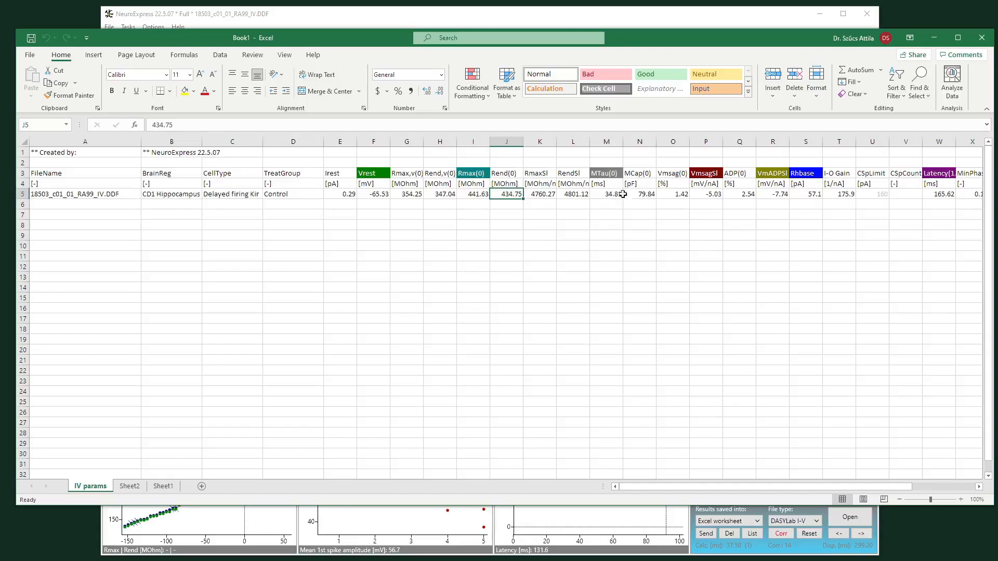
left_click(646, 194)
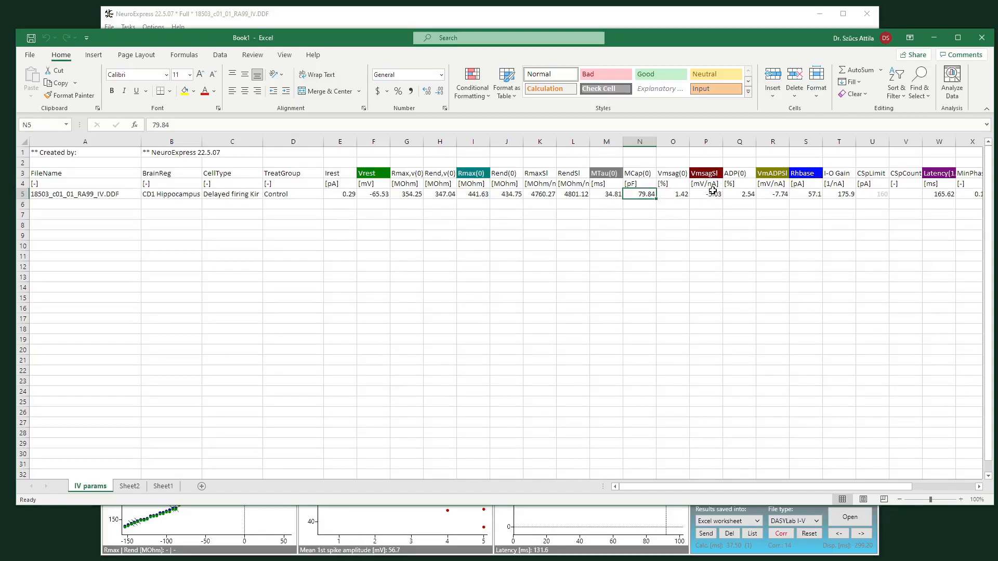
left_click_drag(708, 173, 707, 197)
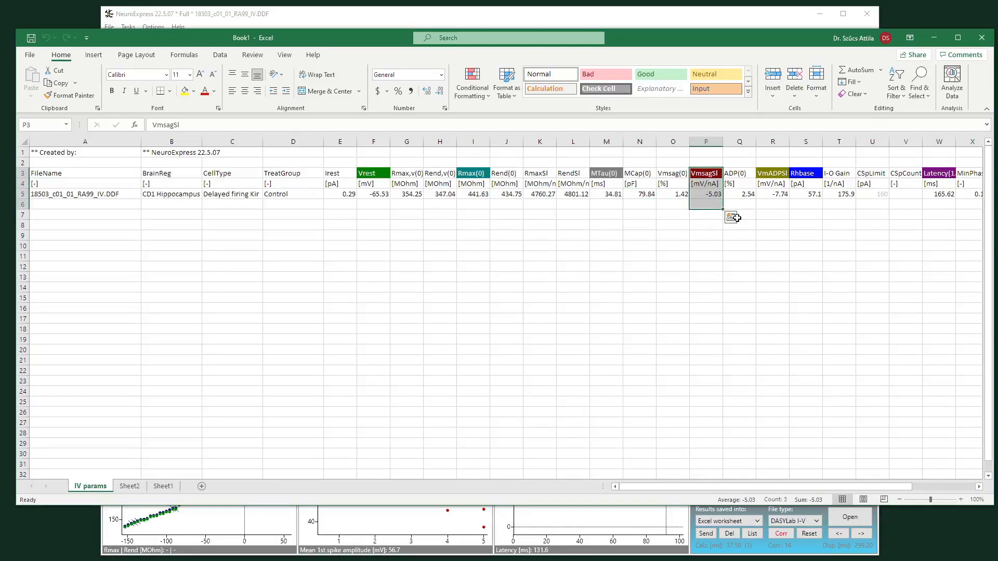
left_click(740, 217)
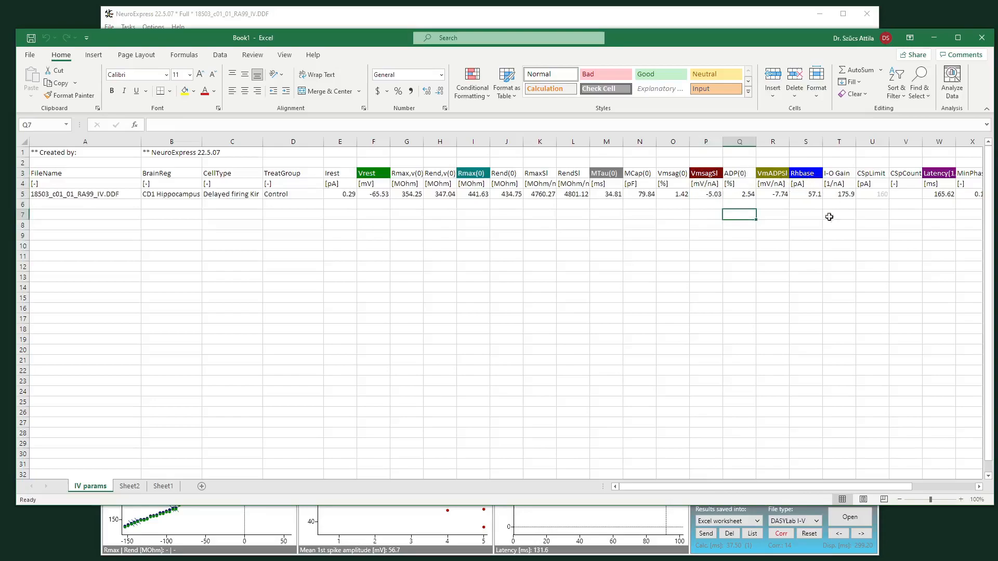
left_click_drag(828, 487, 894, 491)
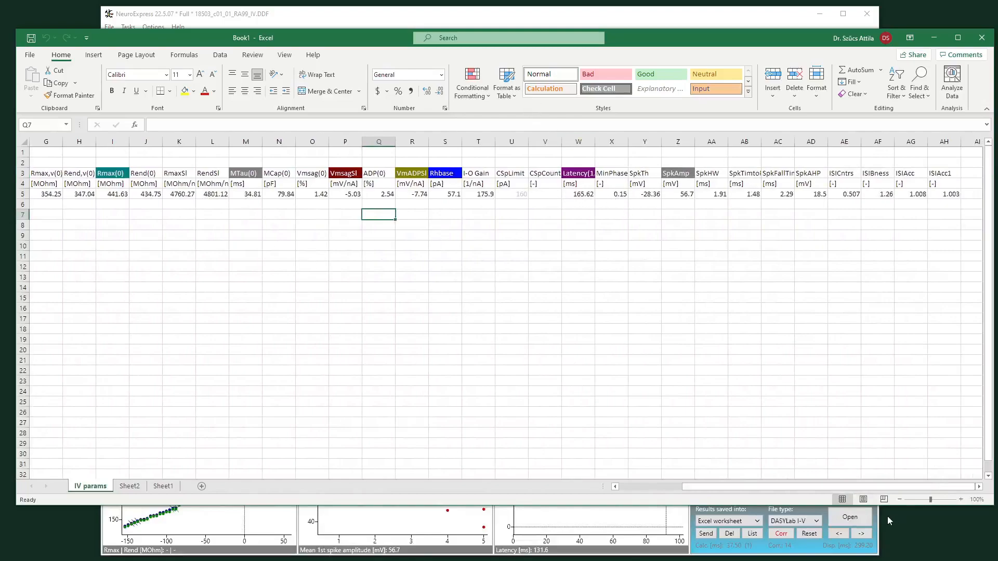
left_click_drag(859, 489, 795, 488)
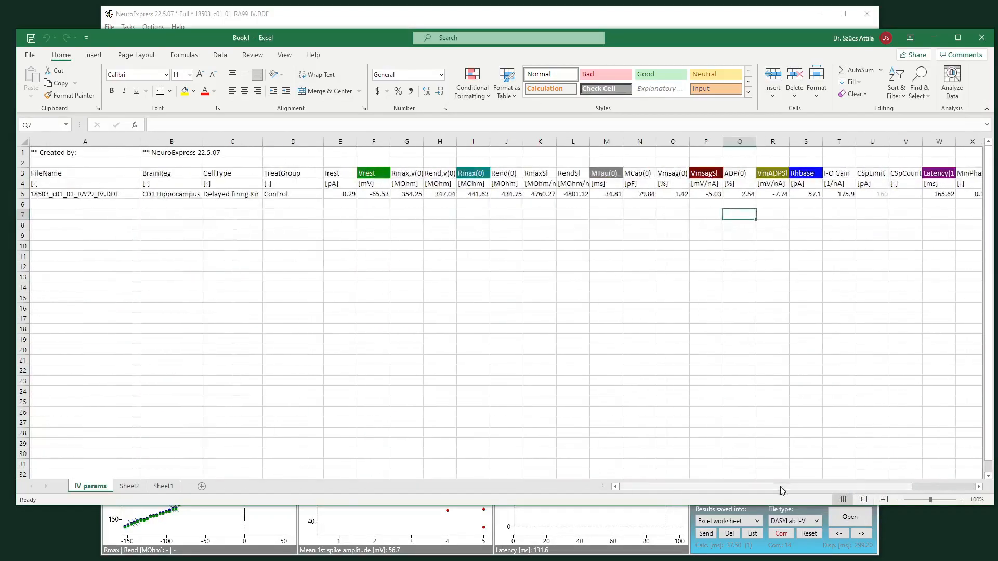
Step: Step through the next three recordings, sending each one's calculated parameters to the Excel worksheet, and view the worksheet
left_click(639, 20)
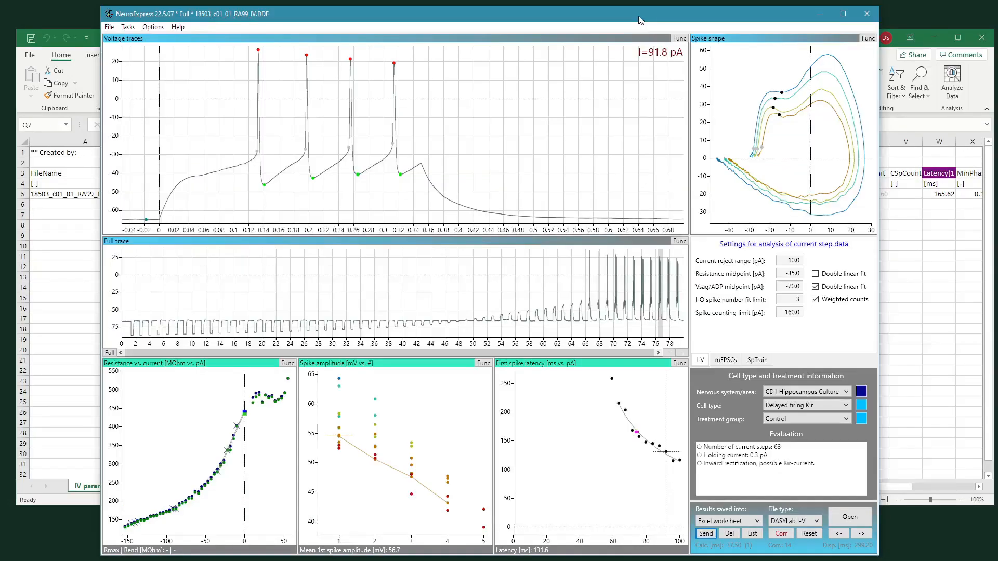
left_click(861, 533)
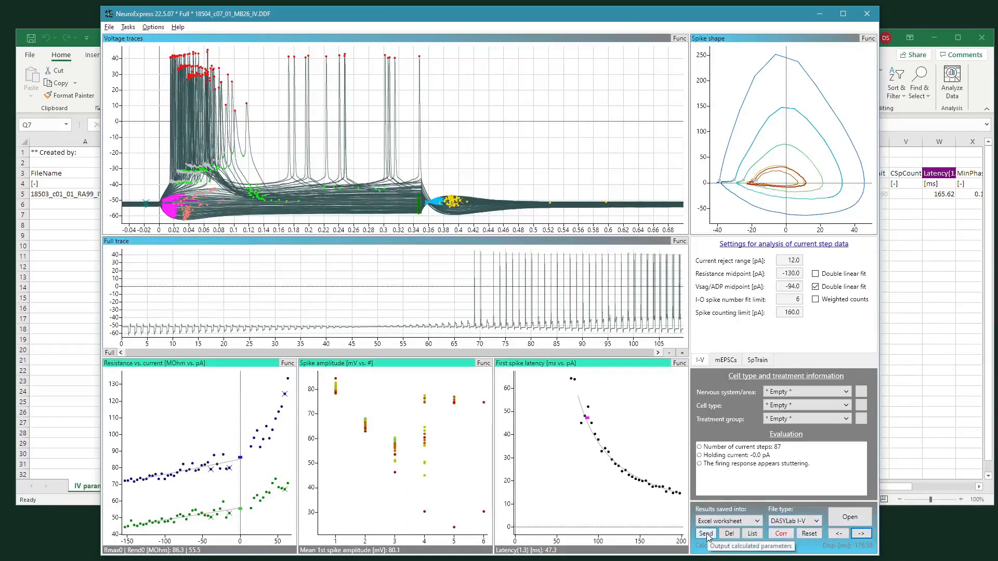
left_click(705, 534)
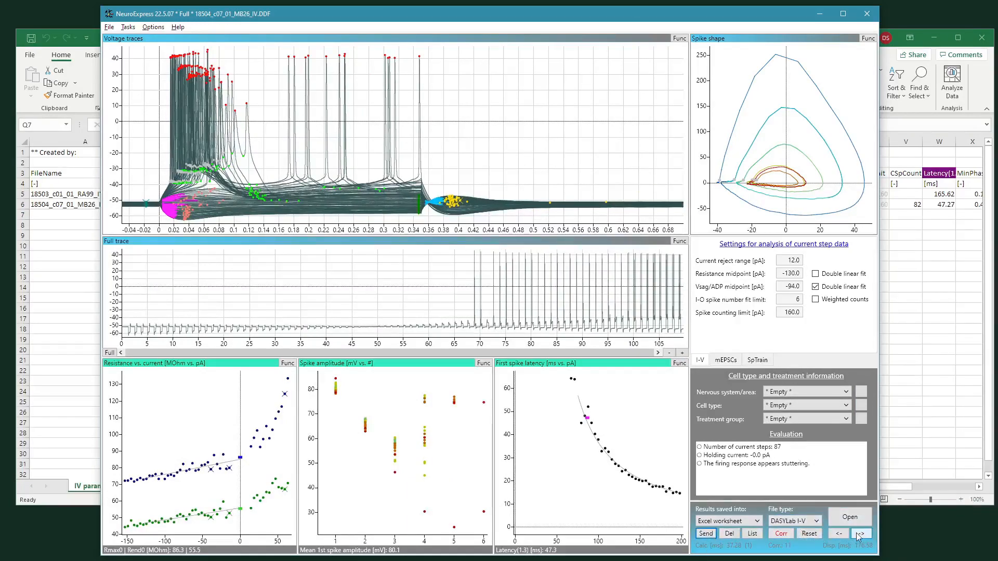
left_click(858, 536)
left_click(707, 534)
left_click(861, 533)
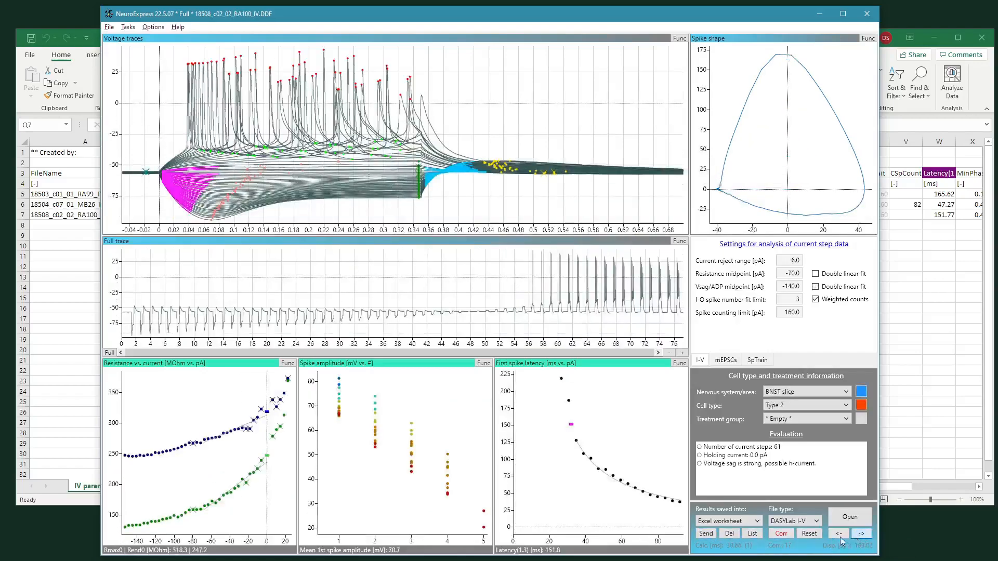
left_click(707, 534)
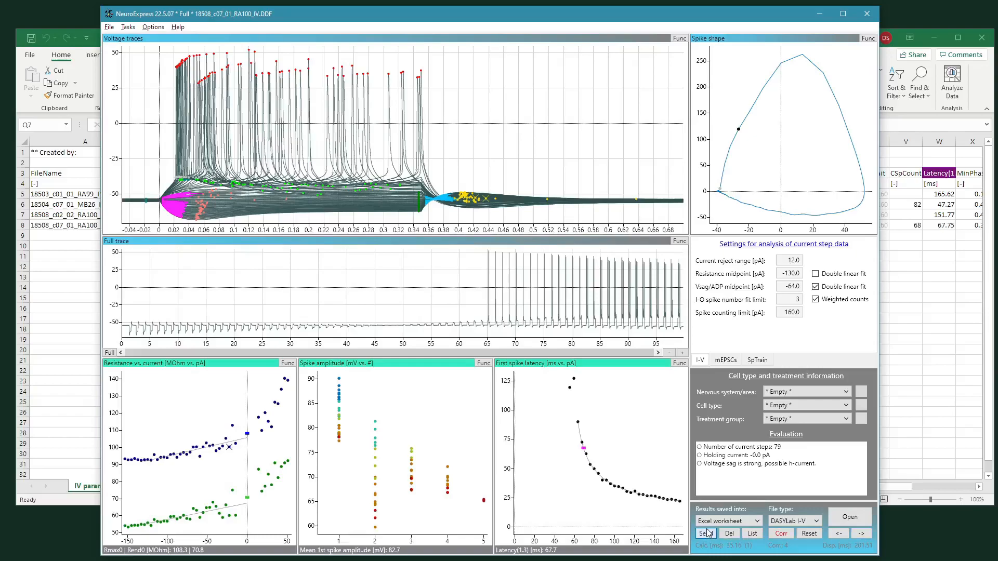
left_click(907, 300)
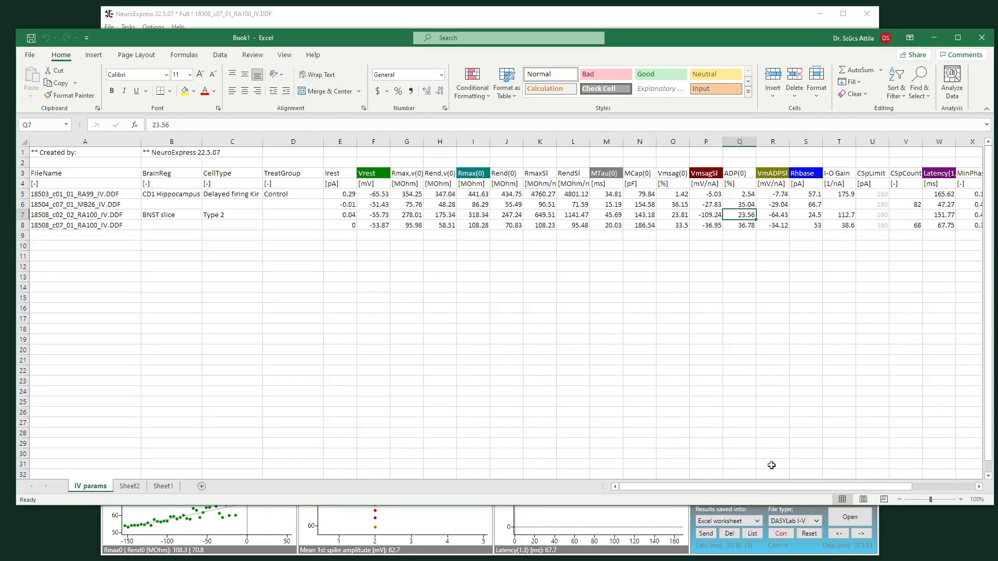
Step: Review the available results output formats for the calculated parameters
left_click_drag(786, 492, 744, 496)
left_click(698, 555)
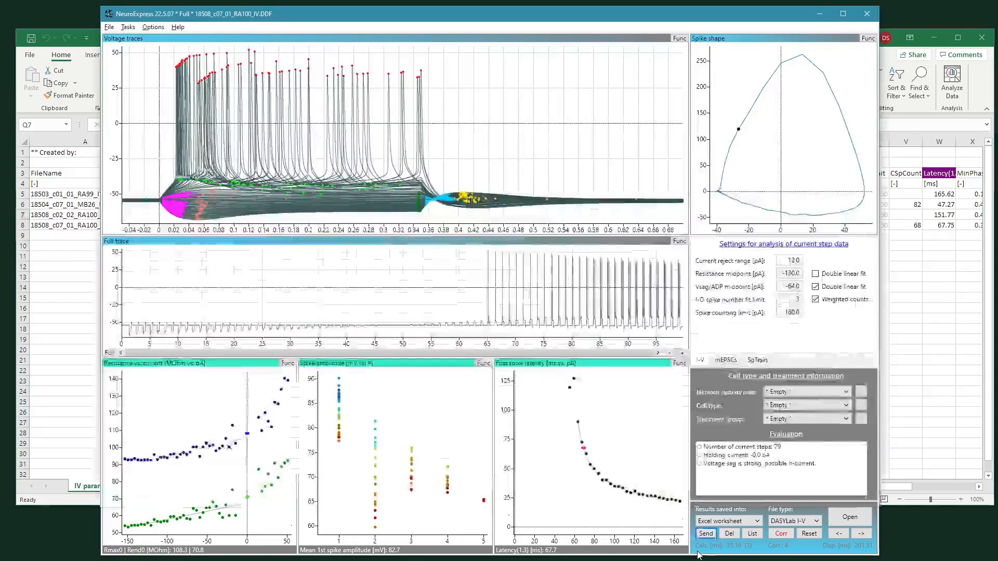
left_click(718, 523)
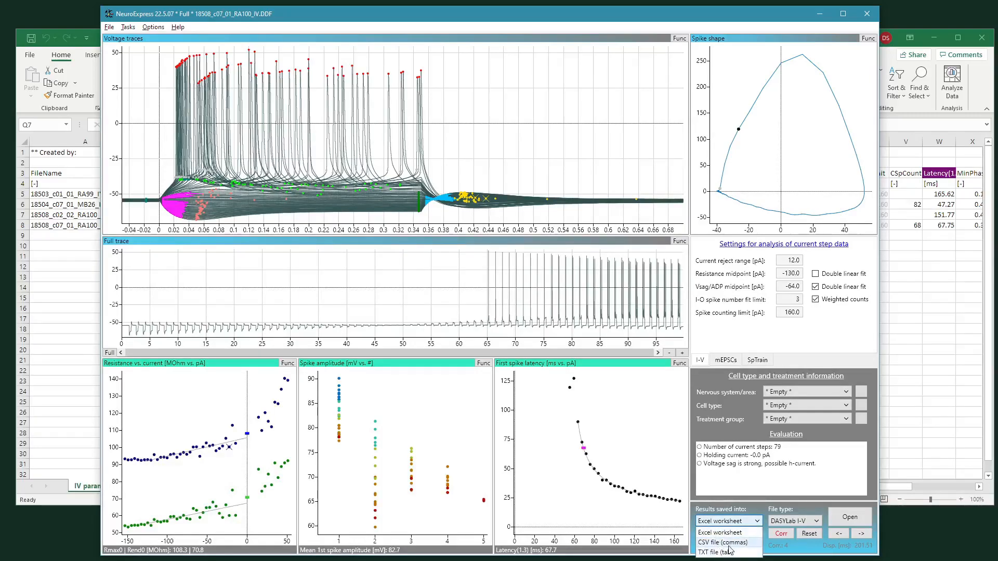
left_click(750, 509)
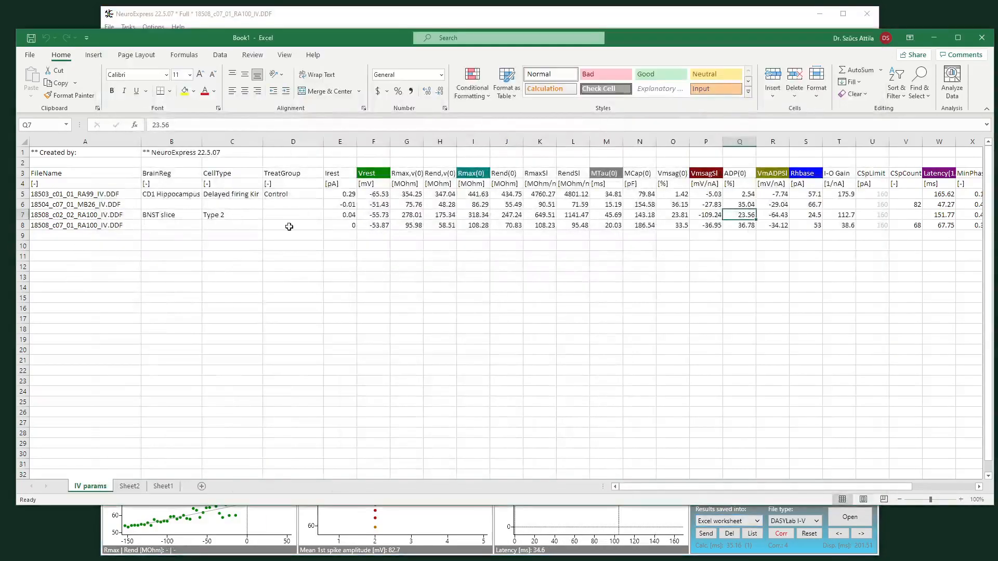
Step: Delete the last sent row of parameters from the Excel worksheet
left_click(144, 227)
left_click(756, 545)
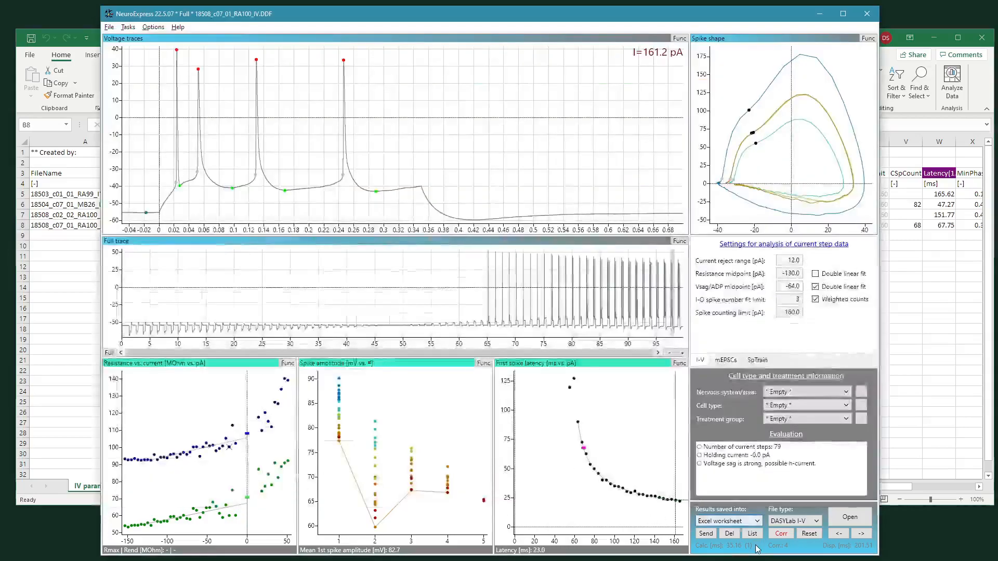
left_click(729, 534)
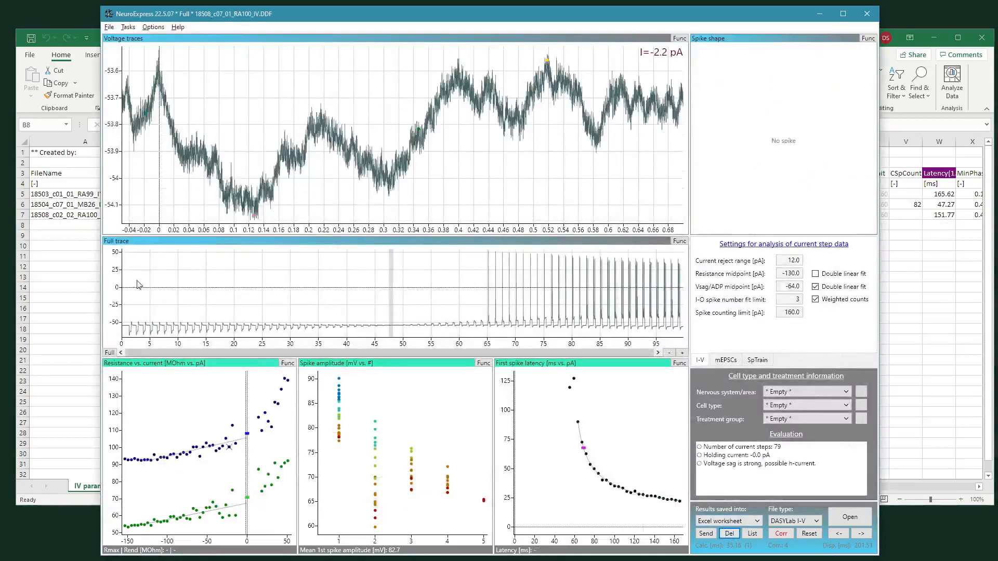
Step: Load the next recording, 18724_c02_01_RA108_IV.DDF, and send its calculated parameters to the Excel worksheet
left_click(76, 236)
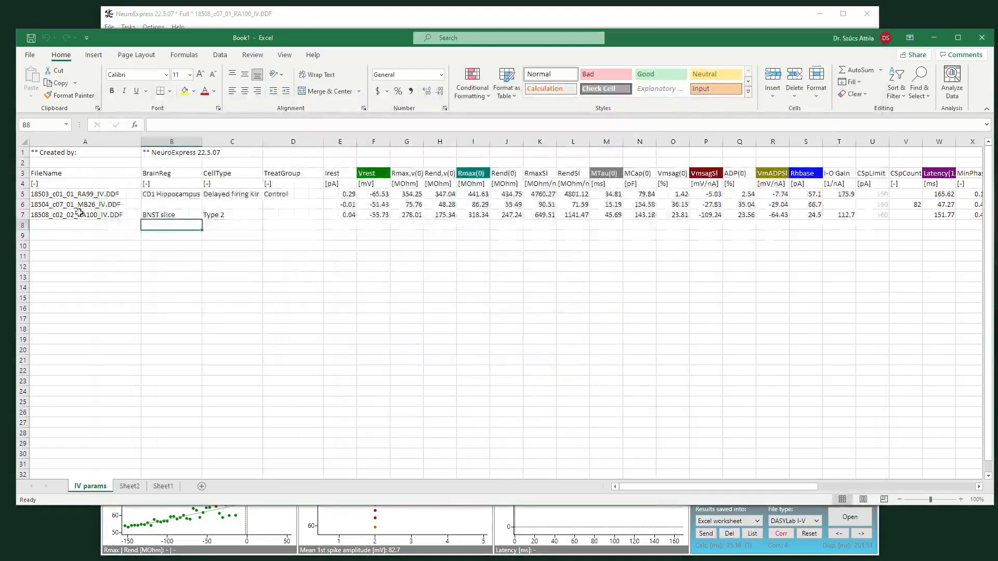
left_click(22, 225)
left_click(460, 254)
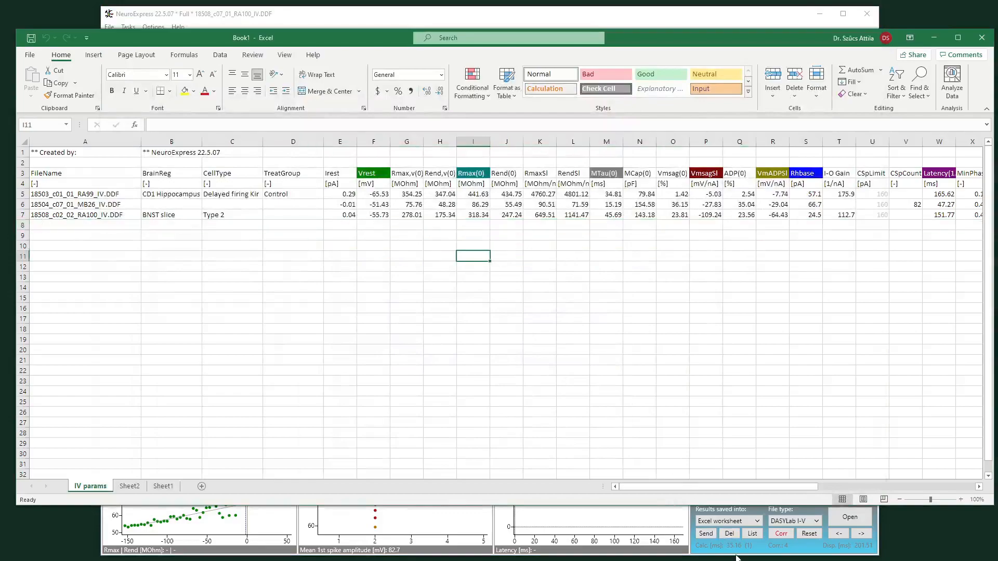
left_click(787, 545)
left_click(860, 534)
left_click(706, 533)
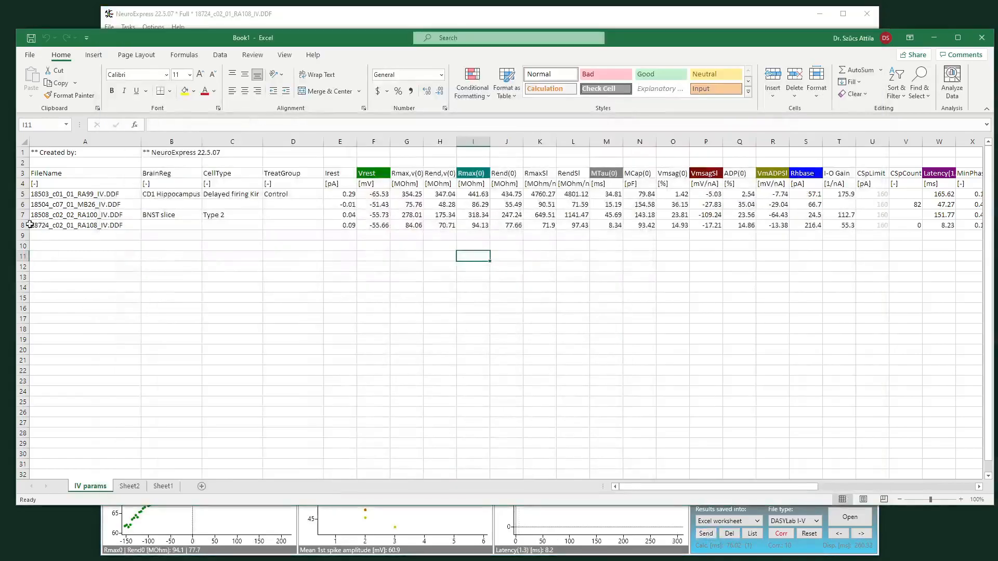
Step: Switch the middle analysis plot to relative sag and rebound and the right plot to spike number vs. current
left_click(23, 224)
left_click(440, 277)
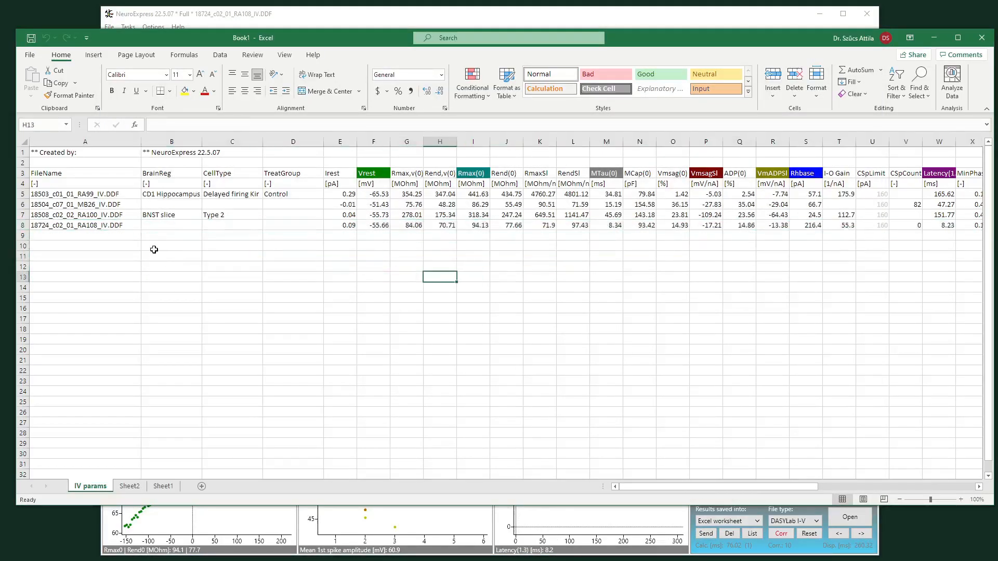
left_click(721, 550)
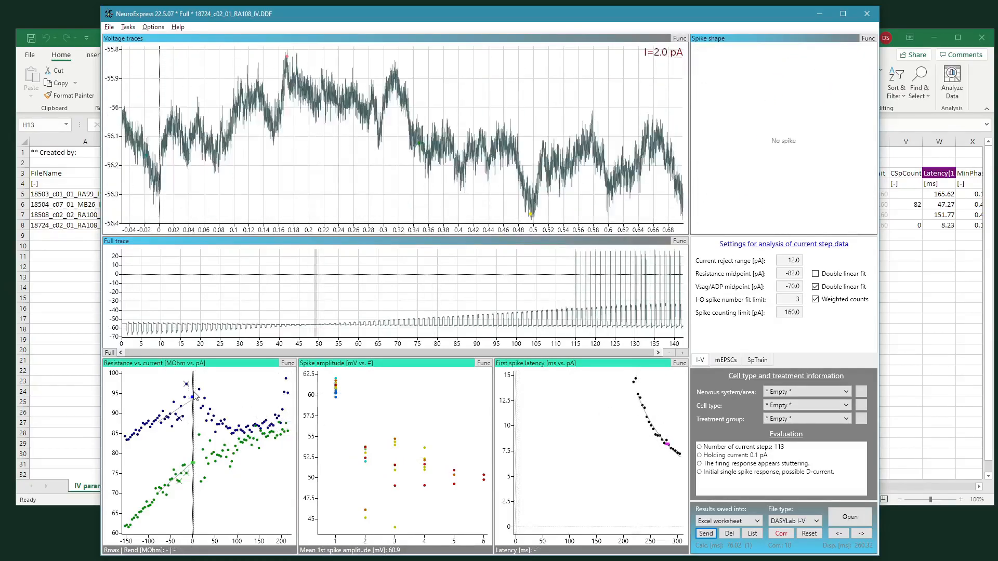
right_click(402, 383)
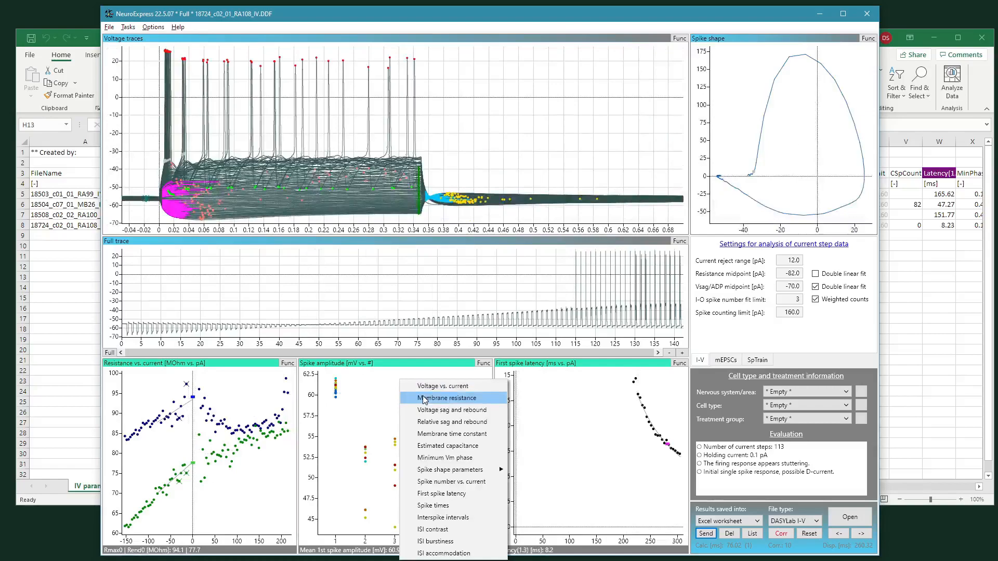
left_click(442, 421)
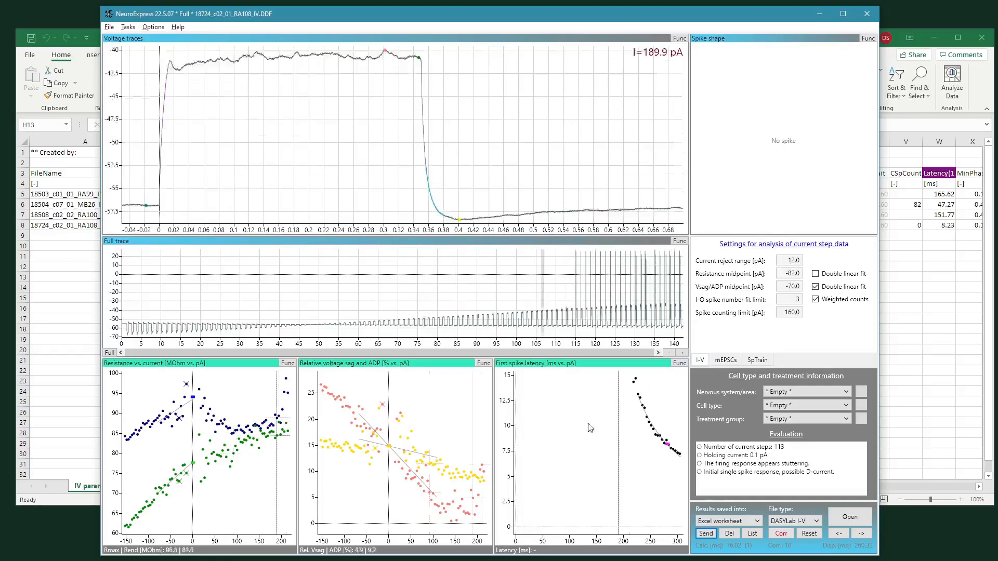
left_click(827, 290)
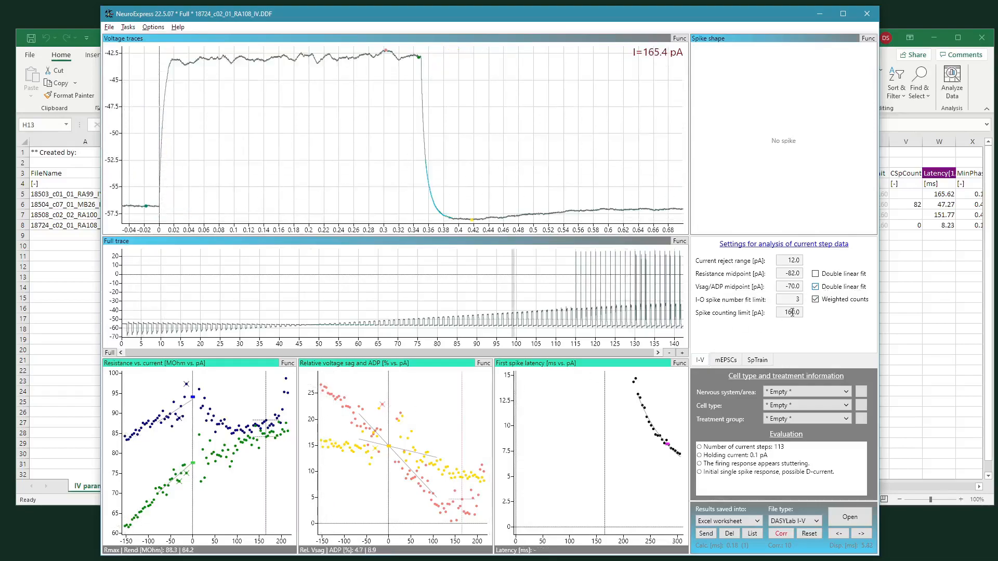
right_click(564, 388)
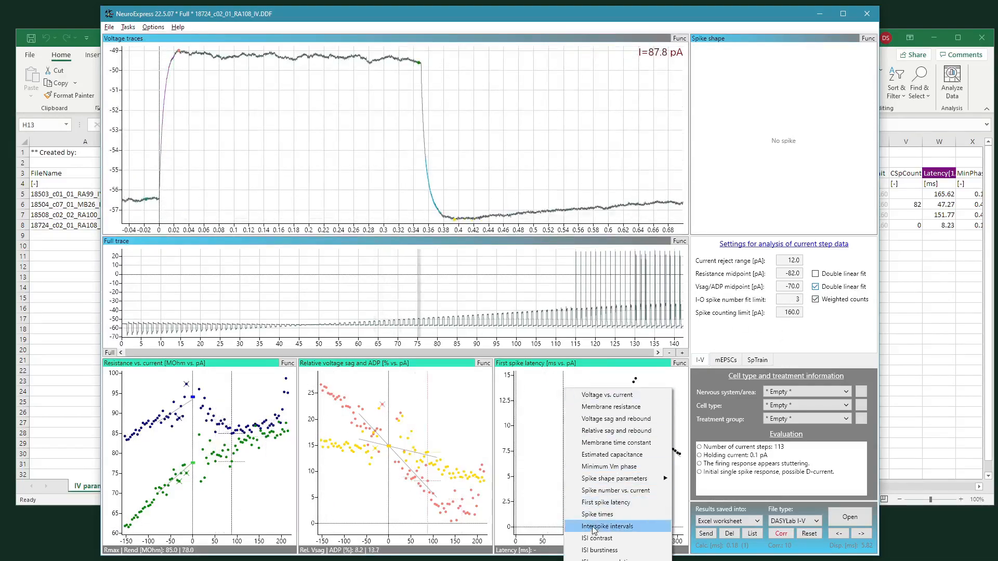
left_click(615, 491)
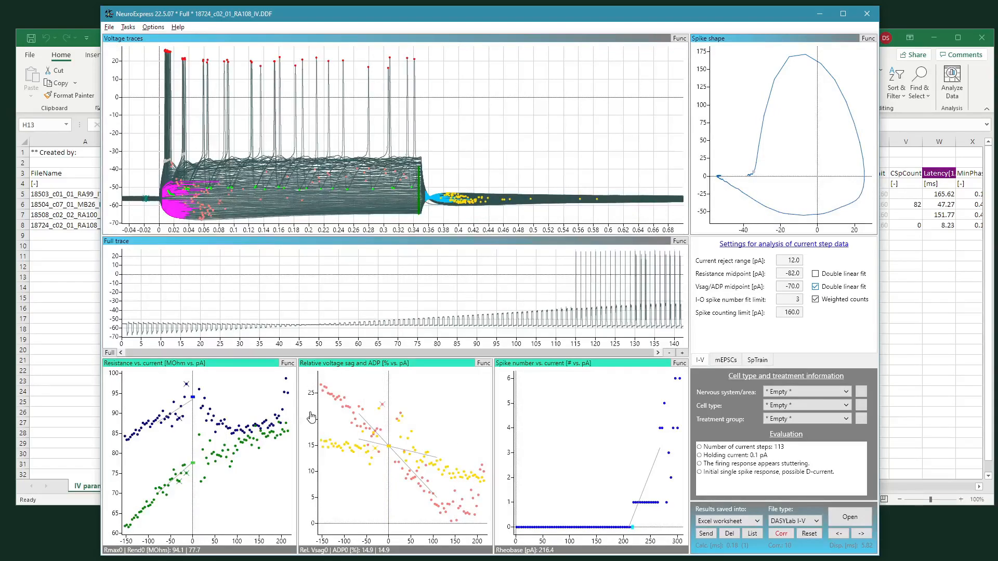
Step: Export the voltage traces of the current recording
right_click(430, 109)
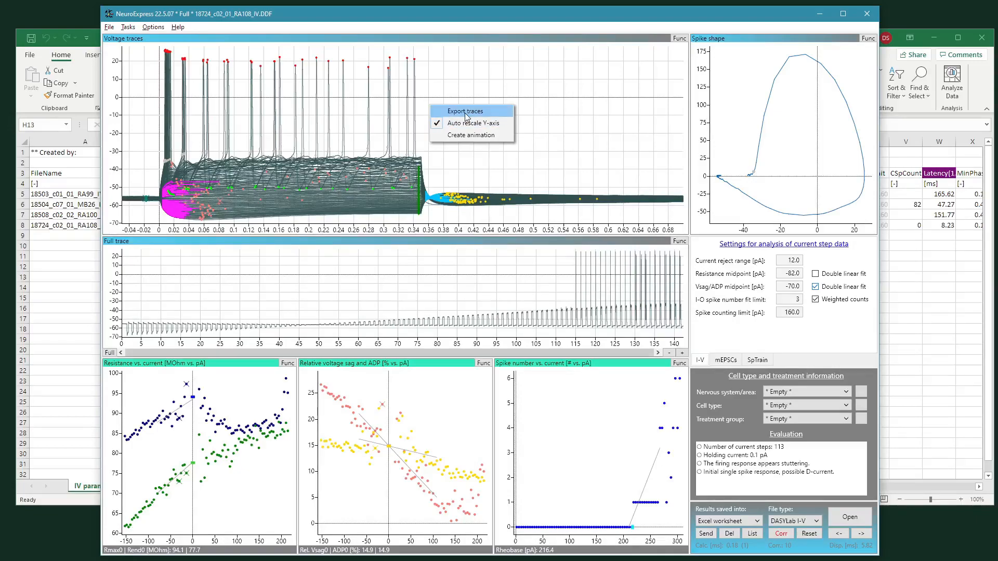
left_click(546, 151)
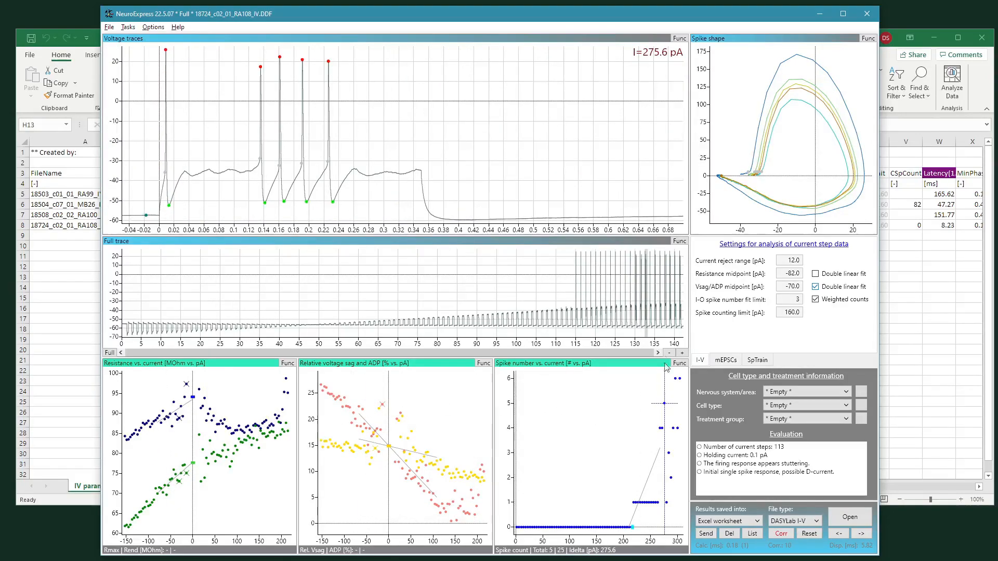
right_click(207, 103)
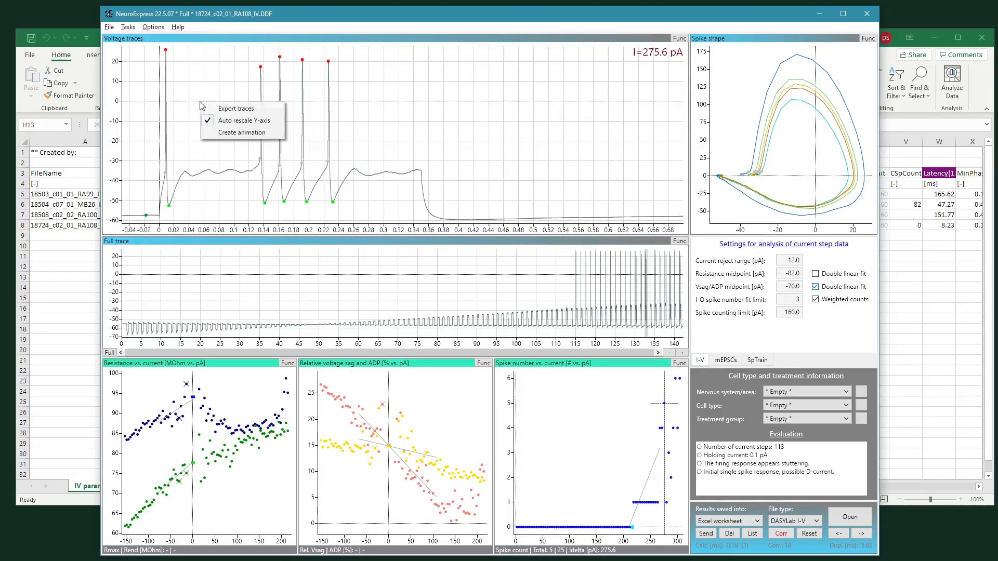
left_click(227, 115)
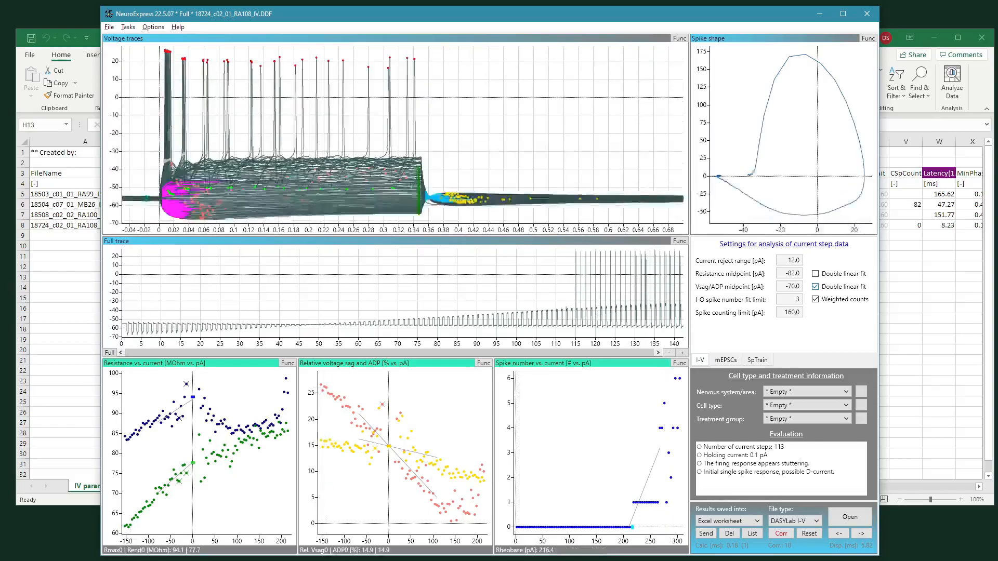
Step: Examine the exported trace file in the NeuroExpress folder on the local disk
left_click(156, 560)
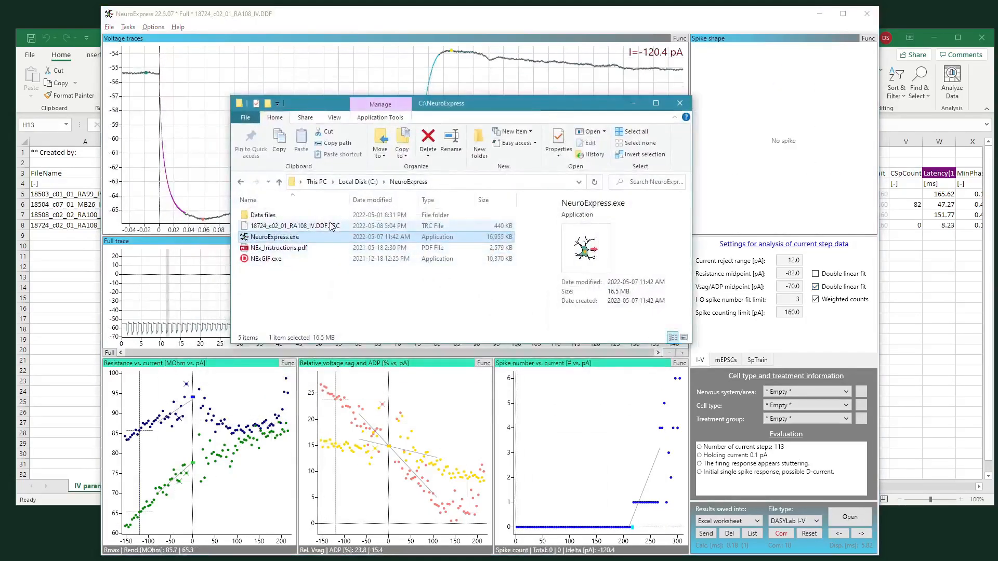
left_click(289, 226)
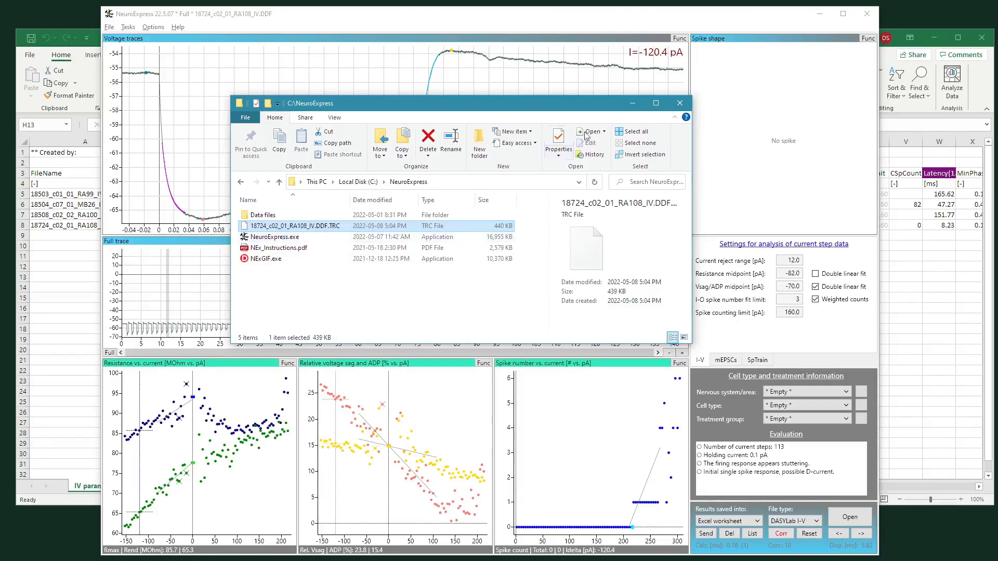
left_click(619, 20)
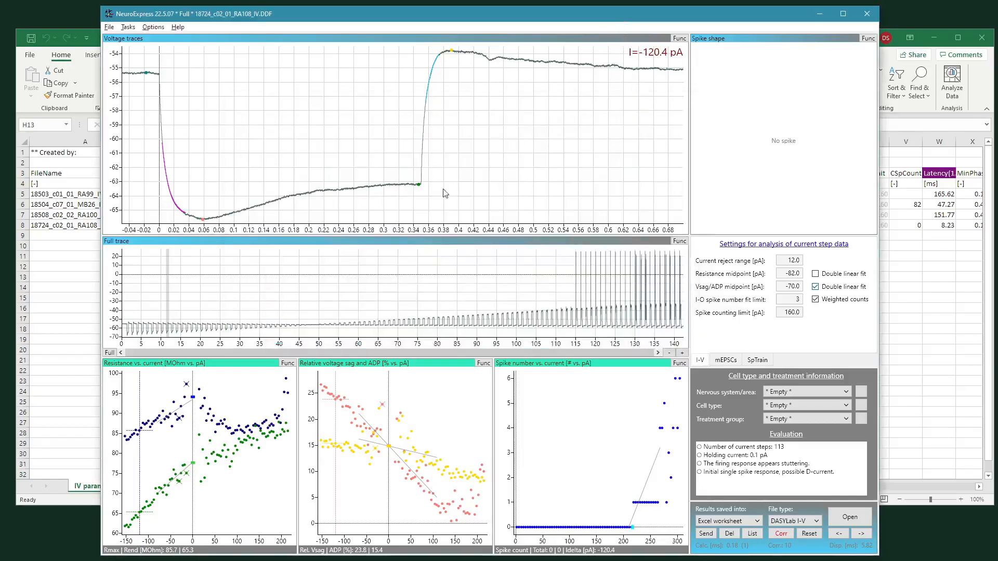
Step: Create an animation of the voltage traces
left_click(605, 442)
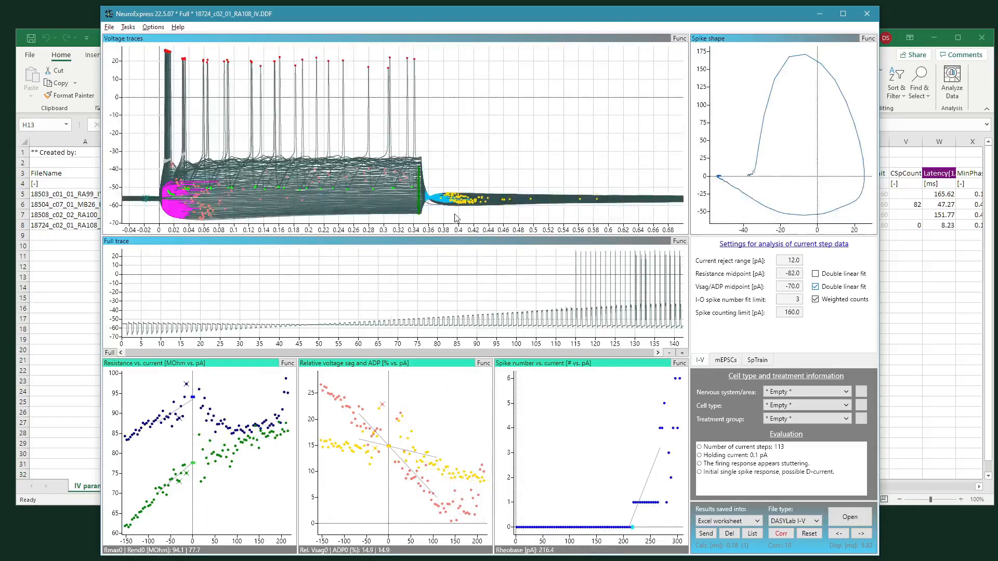
right_click(451, 140)
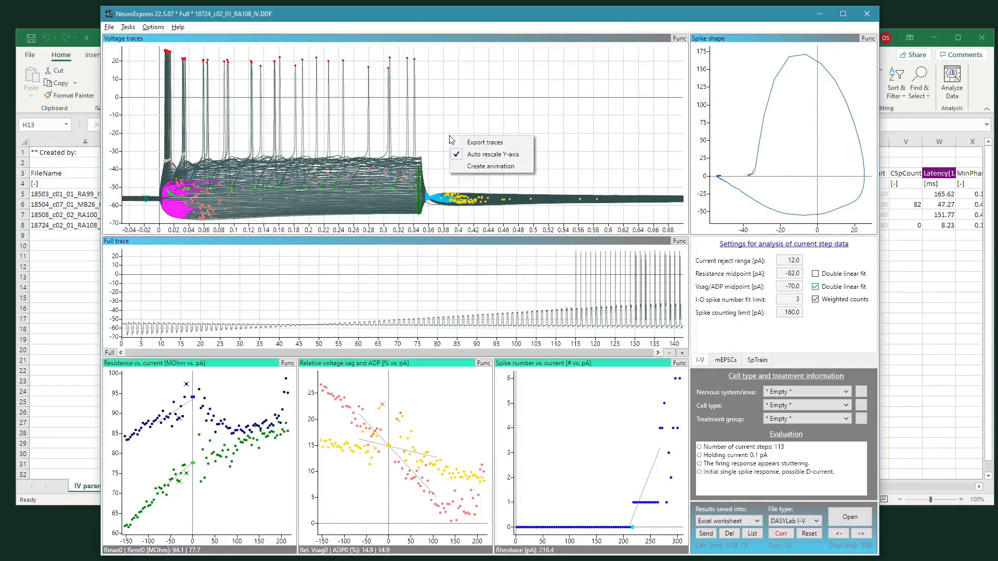
left_click(478, 171)
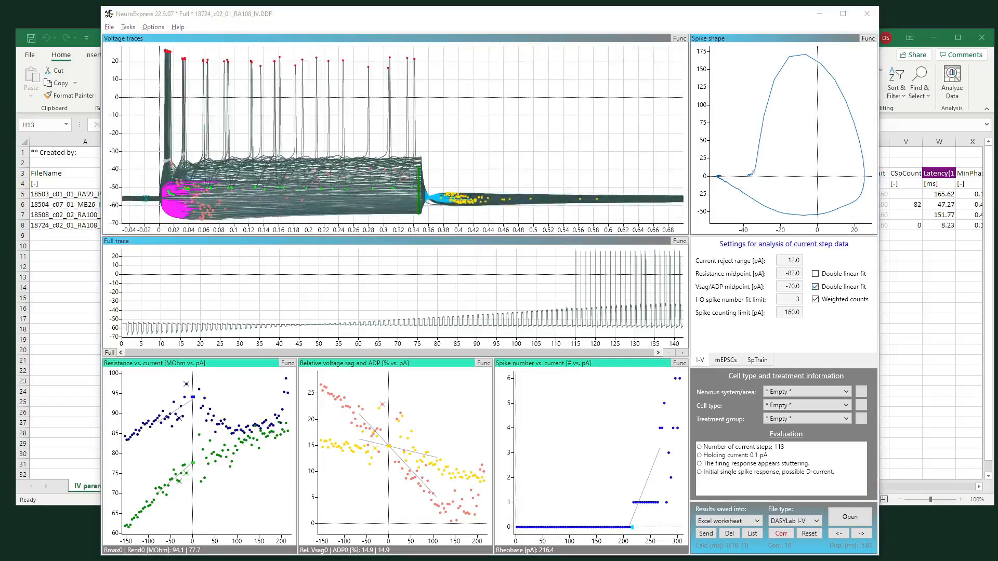
left_click_drag(268, 179, 482, 102)
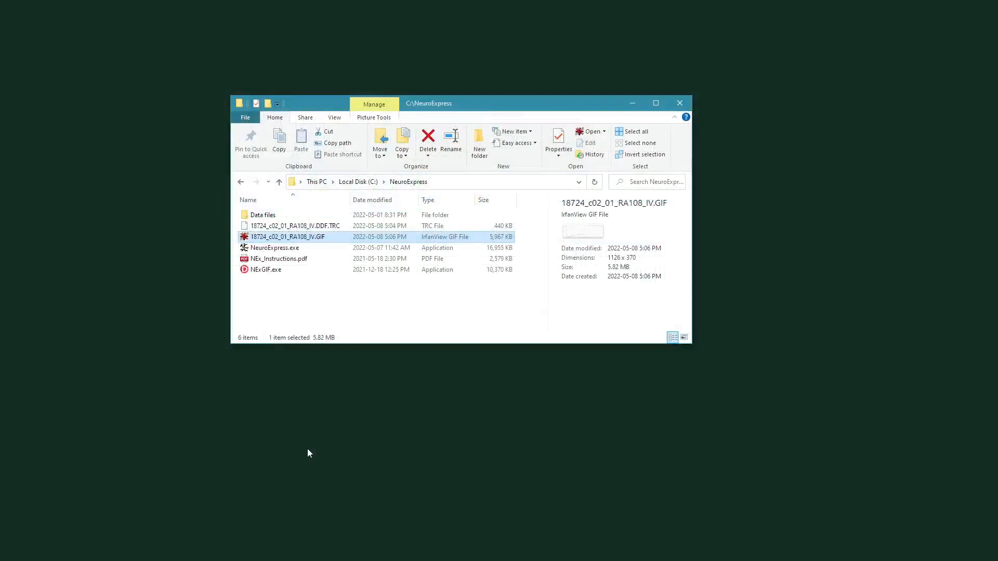
Step: Open the exported 18724_c02_01_RA108_IV.GIF animation from the NeuroExpress folder
left_click(289, 270)
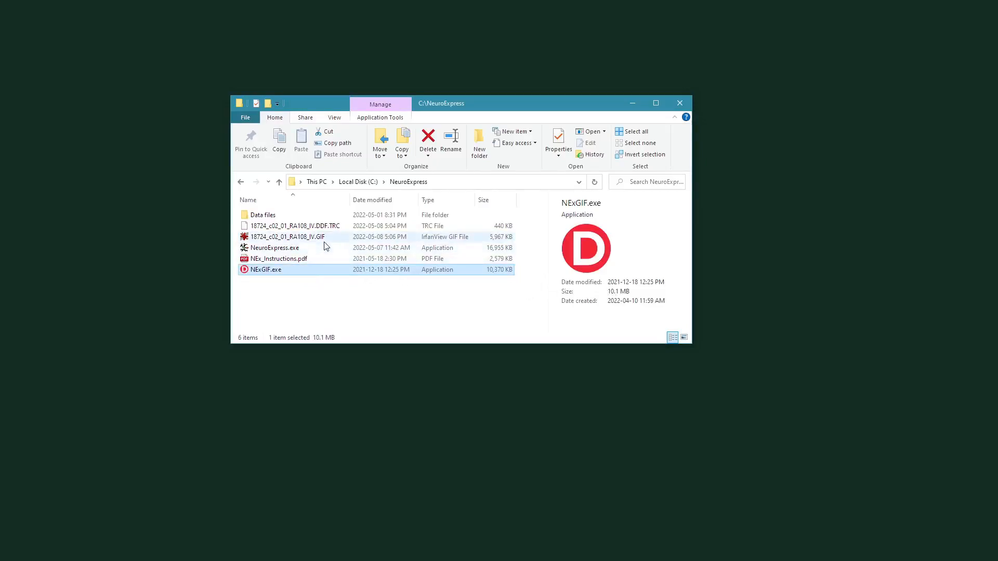
mouse_move(331, 243)
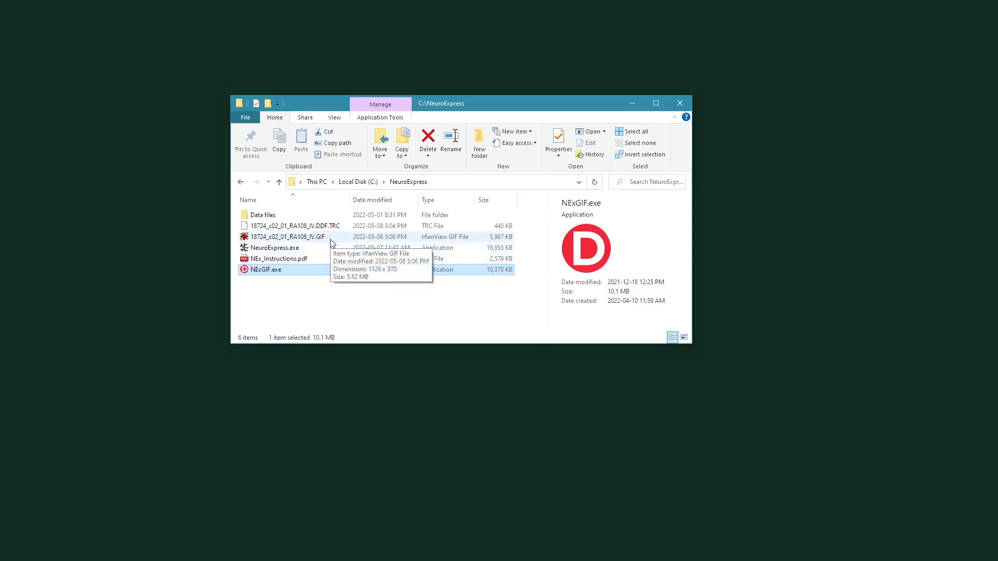
double_click(330, 239)
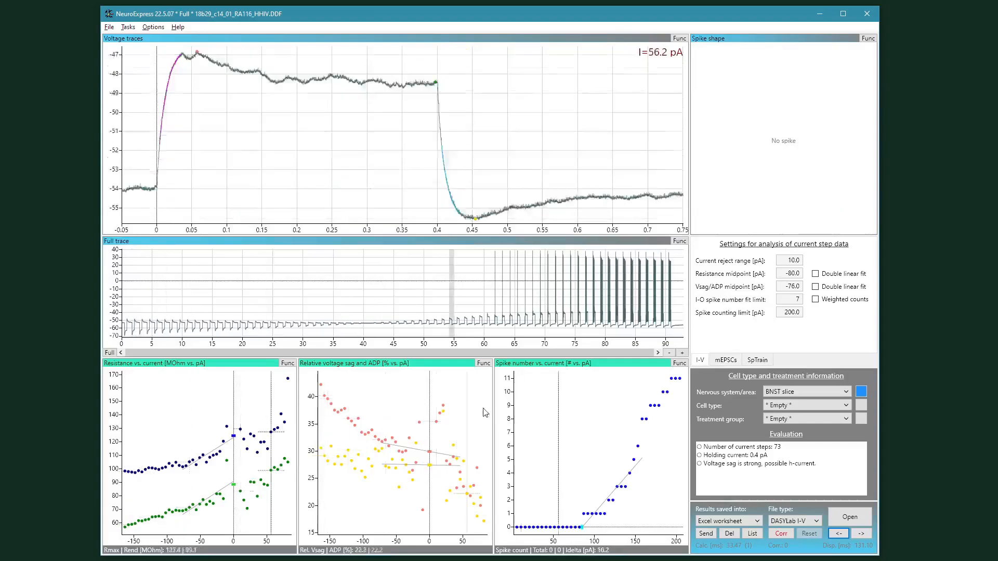
Step: Examine the context menu options of the spike shape, voltage traces and full trace plots
right_click(751, 112)
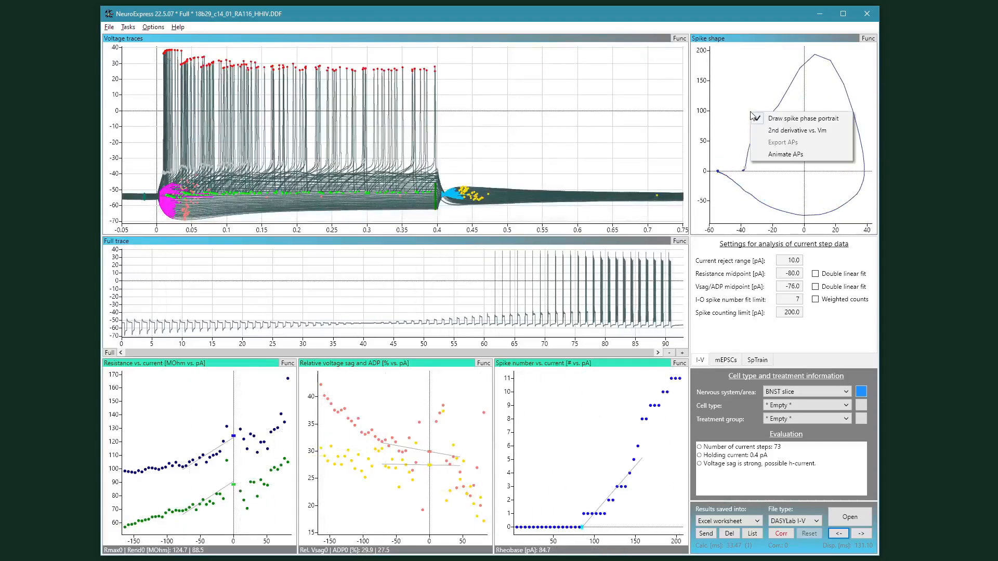
left_click(512, 178)
right_click(508, 148)
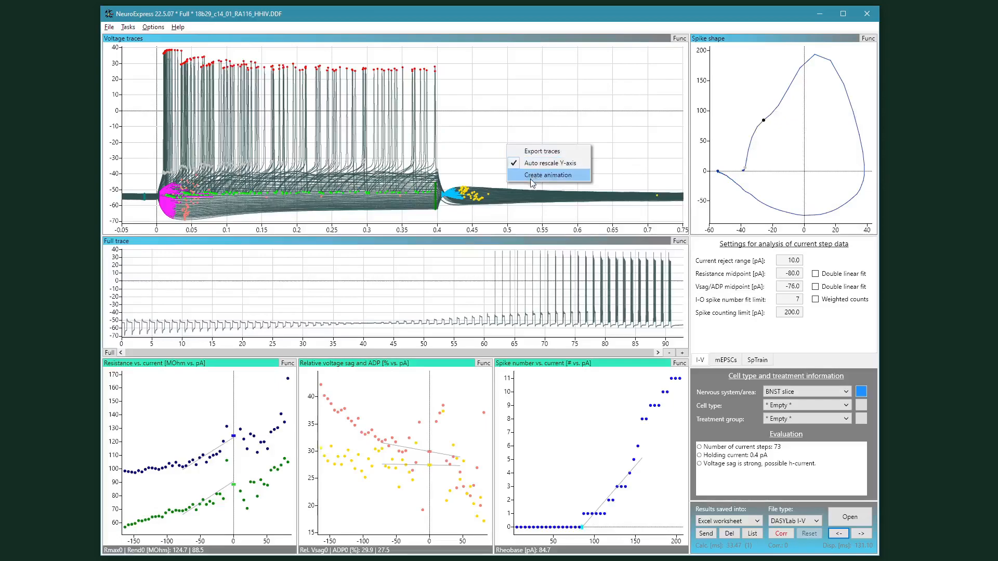
right_click(366, 275)
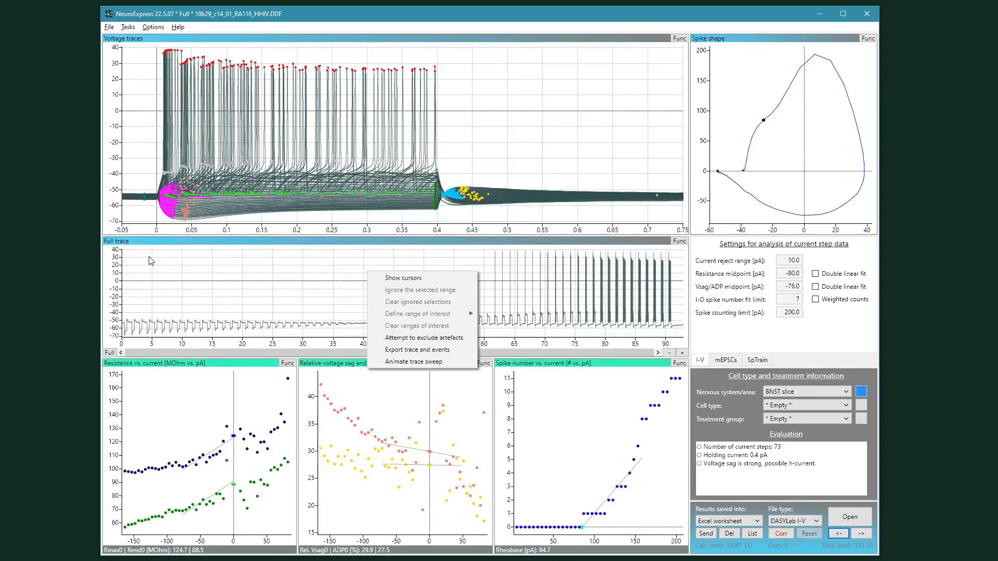
right_click(140, 149)
left_click(142, 95)
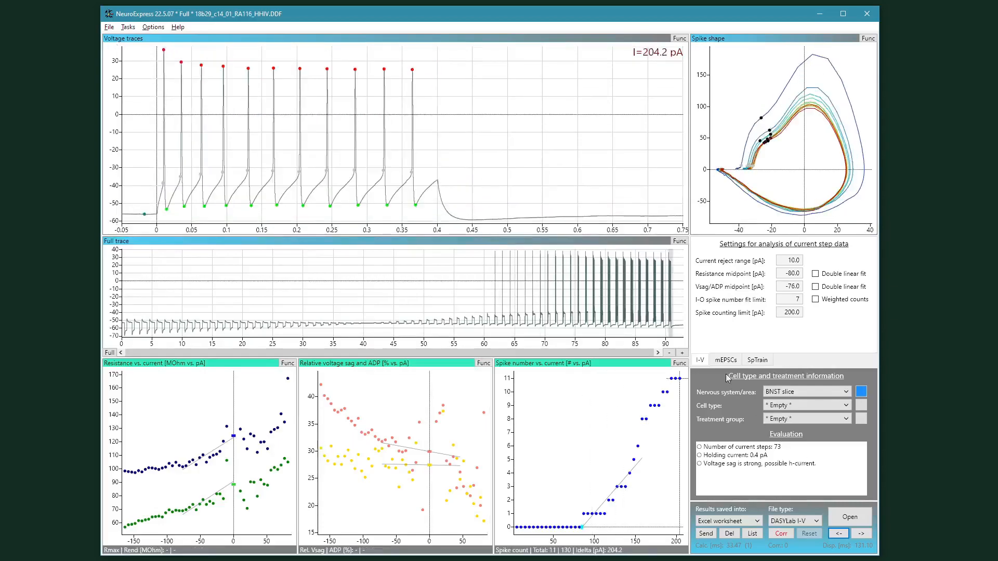